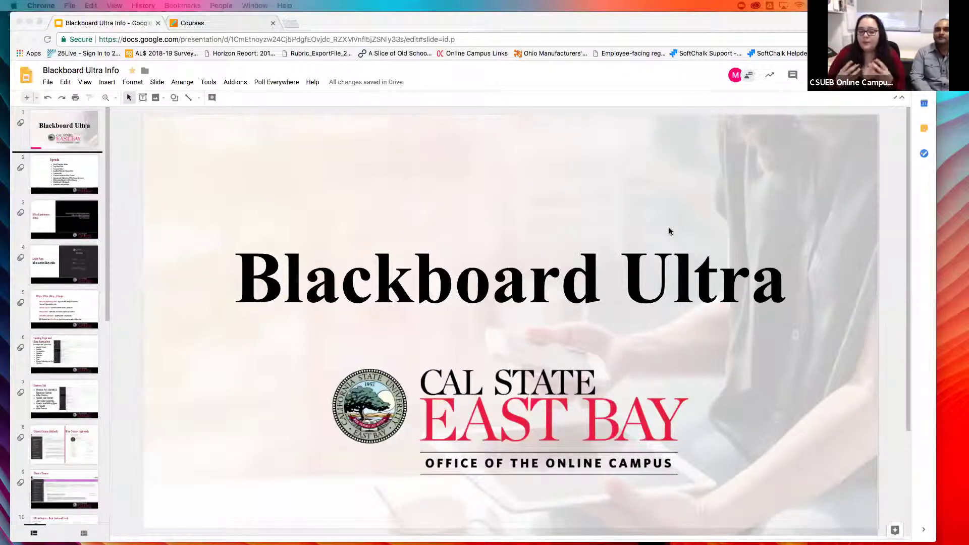
Go through the presentation slides from Agenda to Landing Page and Base Navigation
left_click(21, 182)
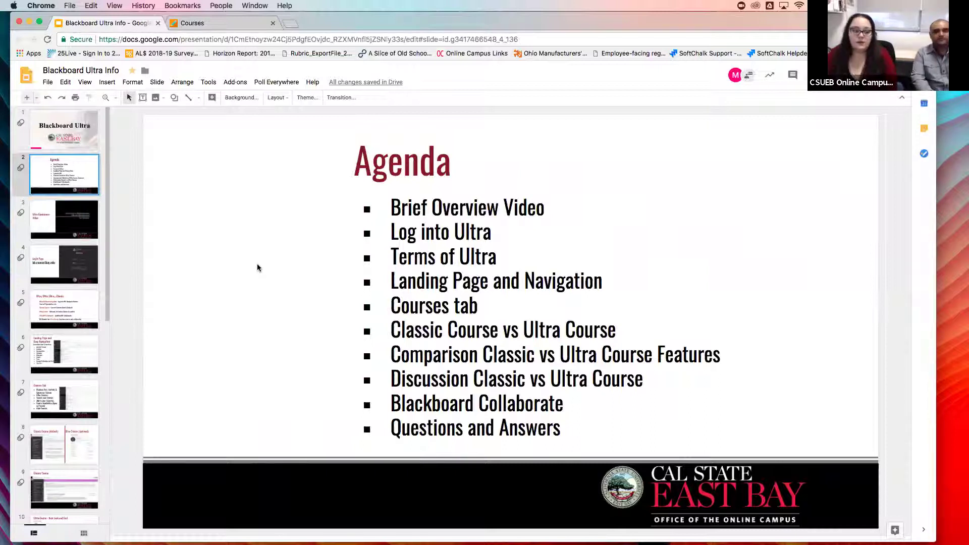
left_click(79, 217)
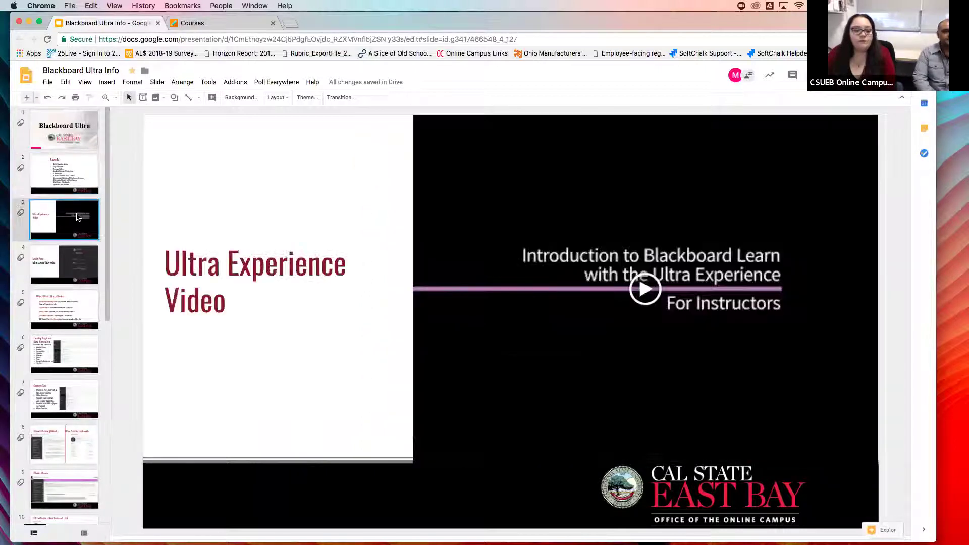
left_click(74, 264)
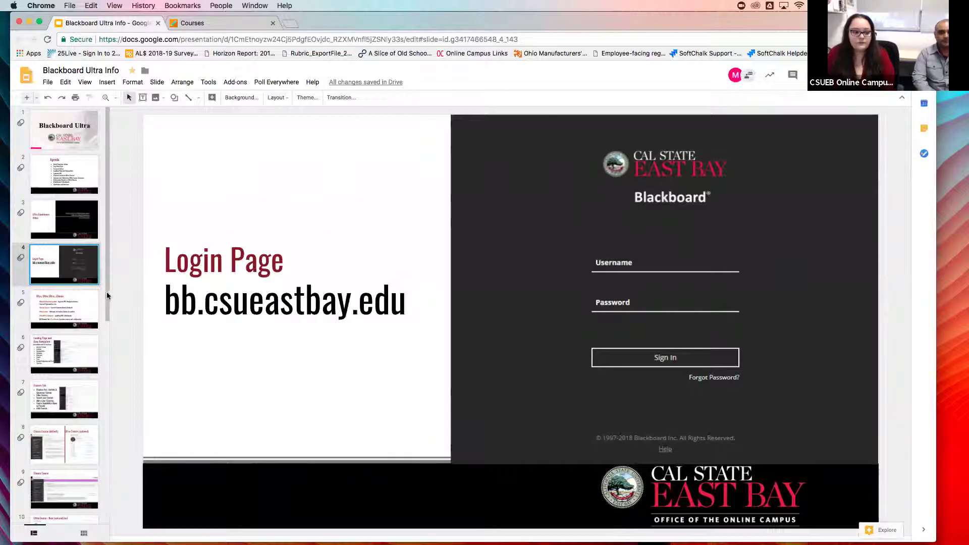
left_click(77, 307)
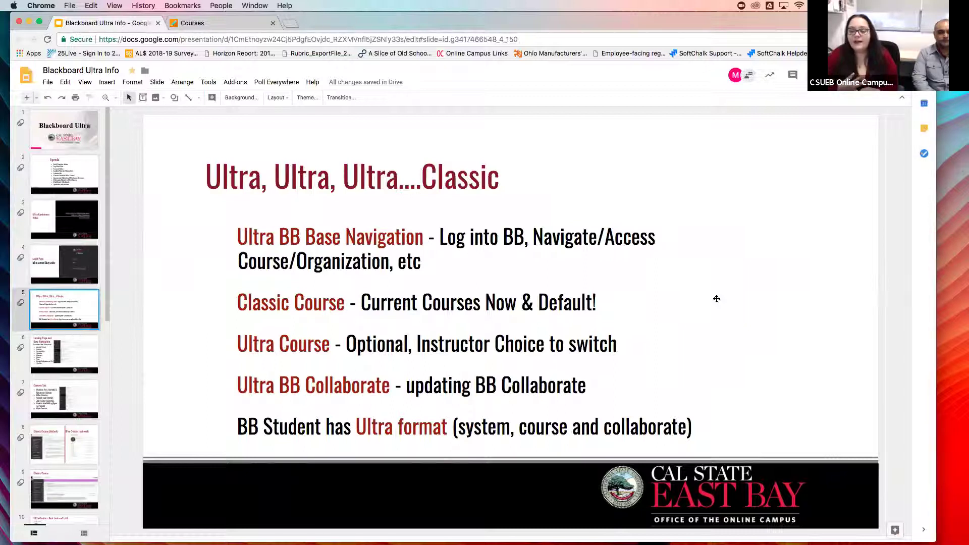
key("Up")
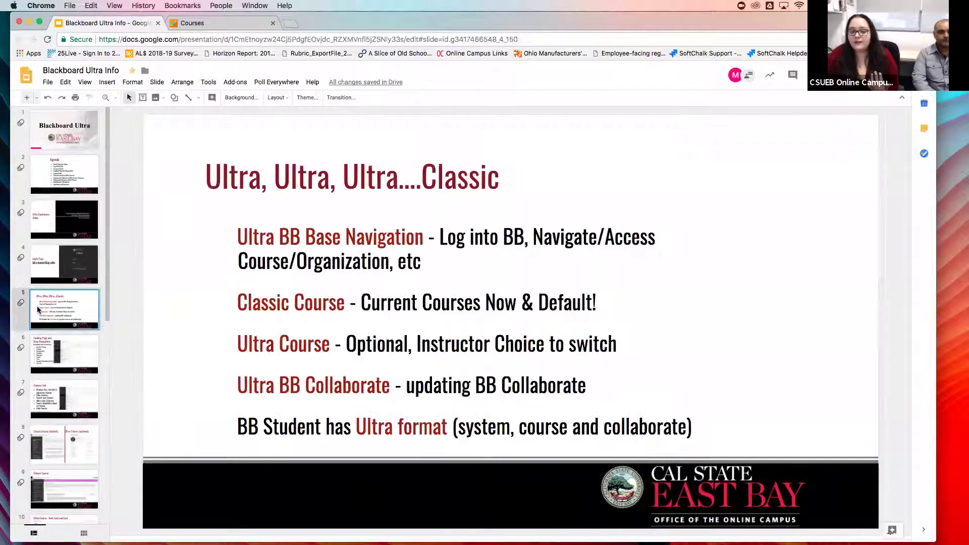
left_click(34, 308)
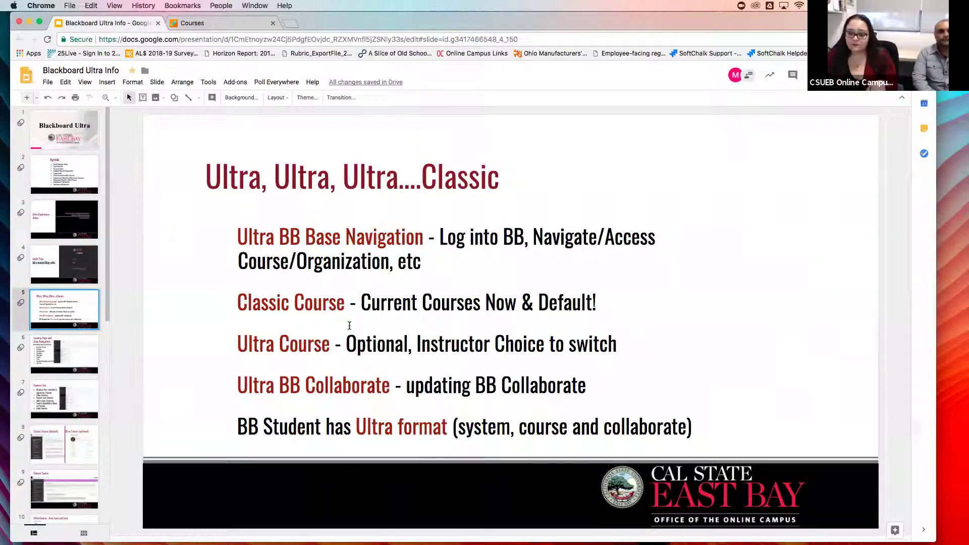
left_click(80, 369)
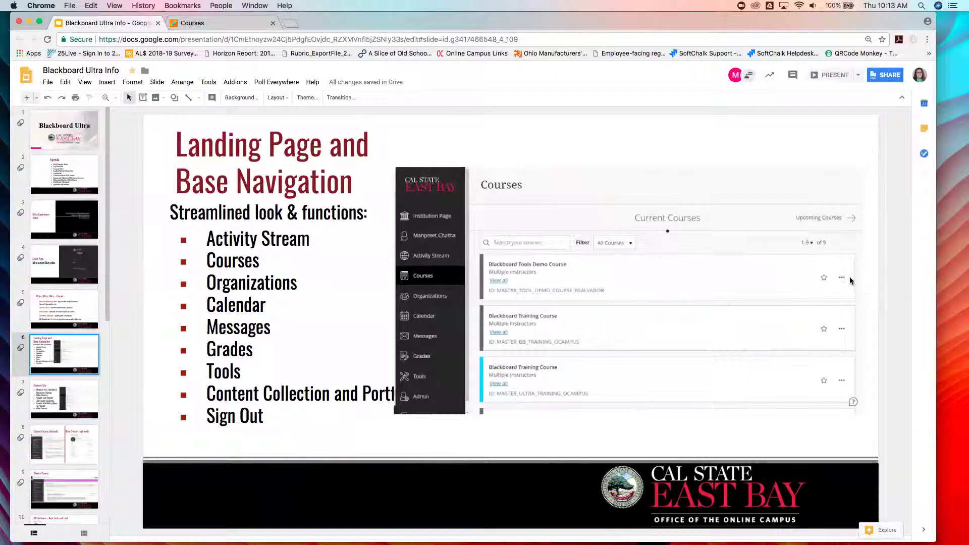
Switch to the Blackboard Courses page, browse the current courses and search them for "ultra demo"
left_click(195, 26)
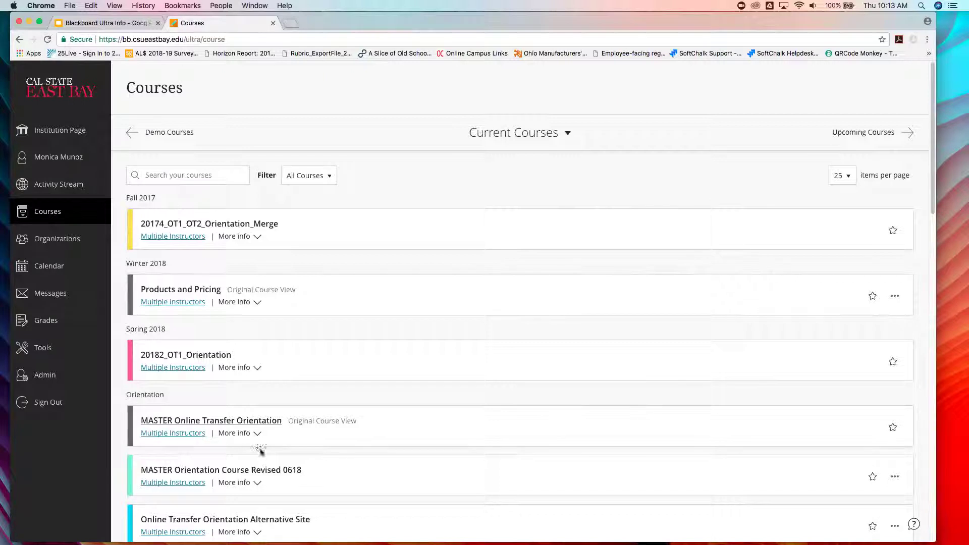
scroll(258, 447, "down", 3)
scroll(255, 446, "down", 5)
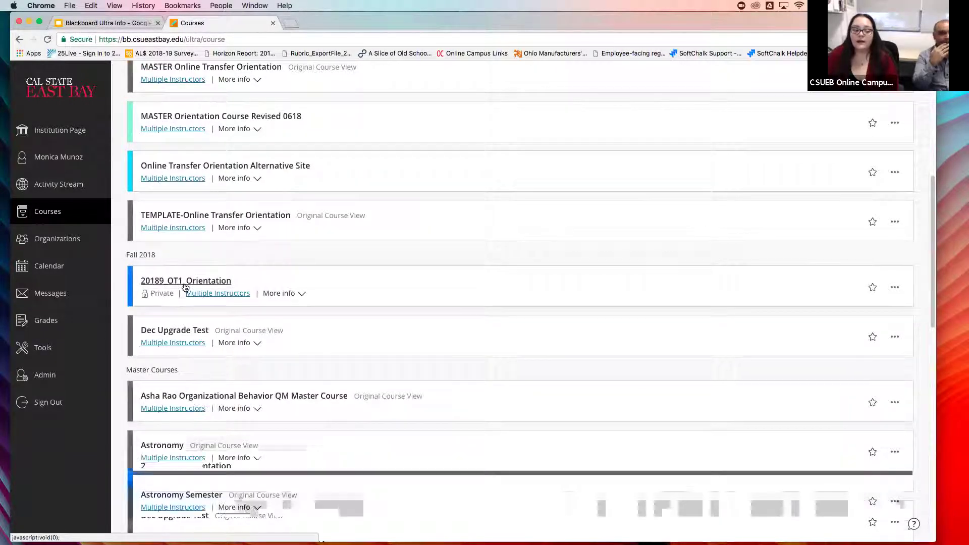
scroll(192, 298, "down", 2)
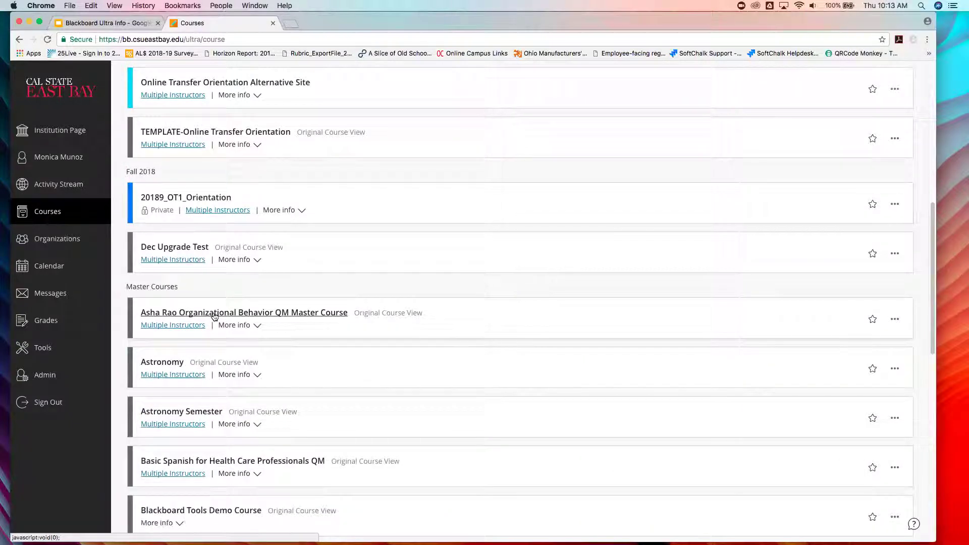
left_click(168, 363)
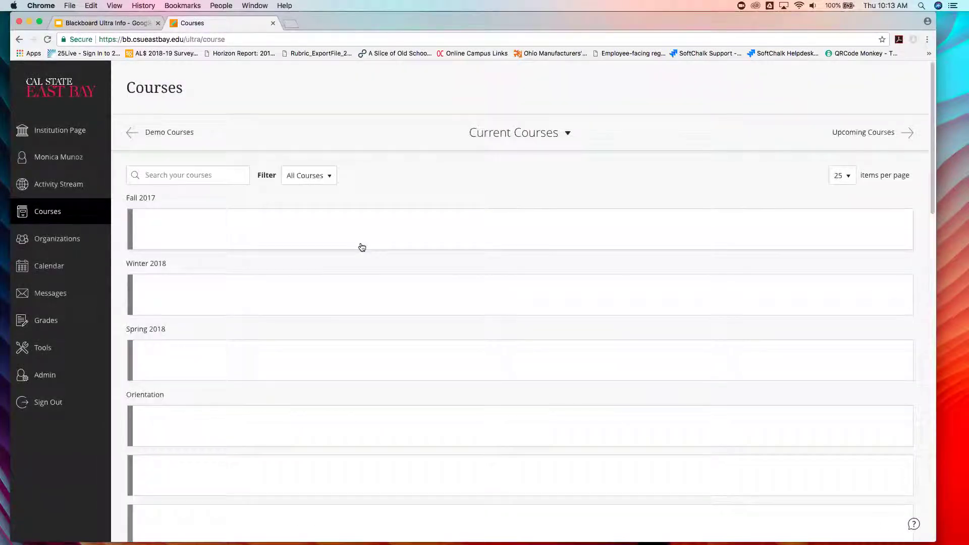
left_click(216, 175)
type("ultra demo")
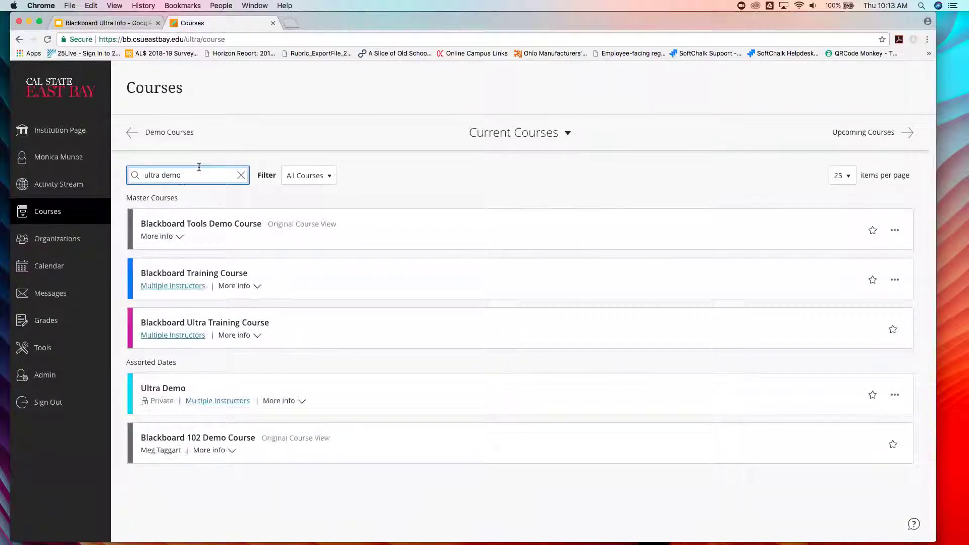
Try to open the Ultra Demo and Blackboard Training Course entries in separate browser tabs
right_click(170, 389)
key("Escape")
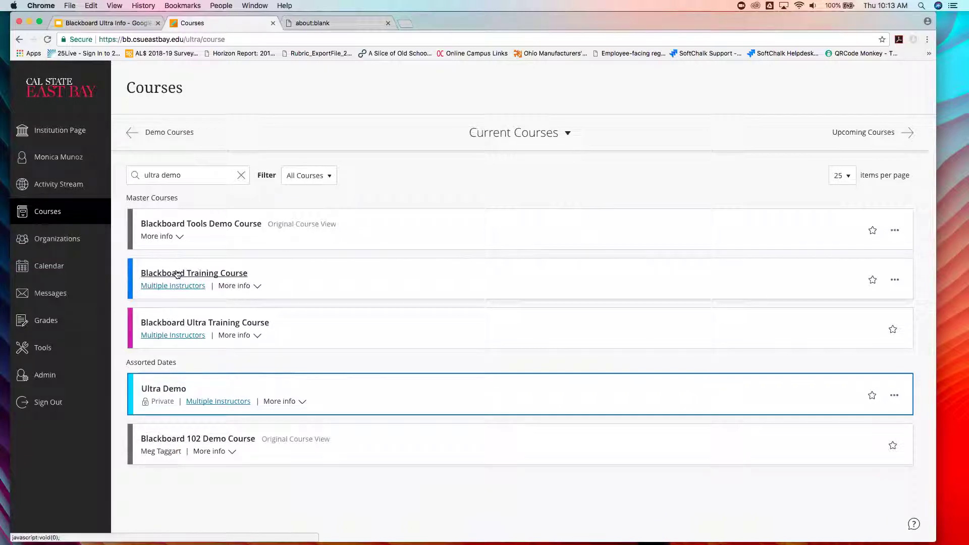
right_click(177, 274)
left_click(202, 276)
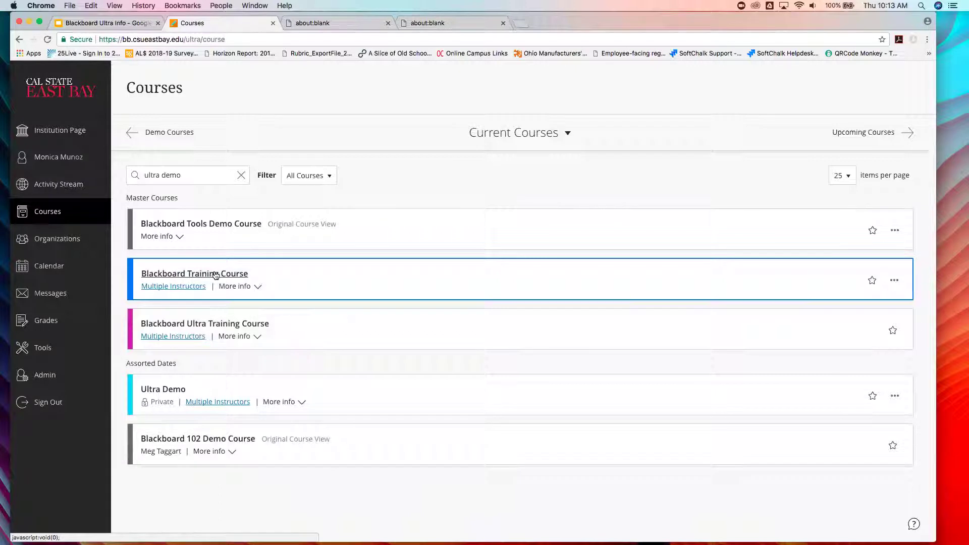
left_click(216, 275)
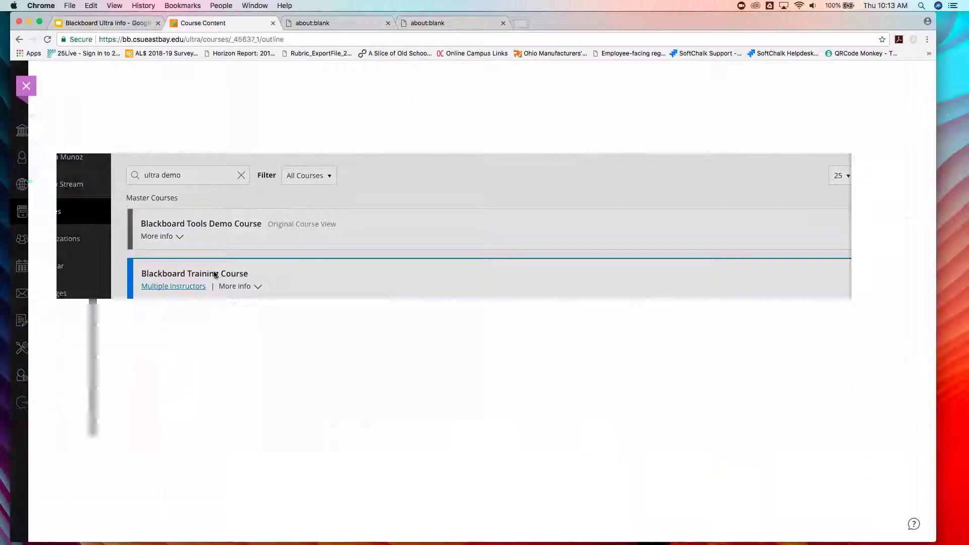
key("Escape")
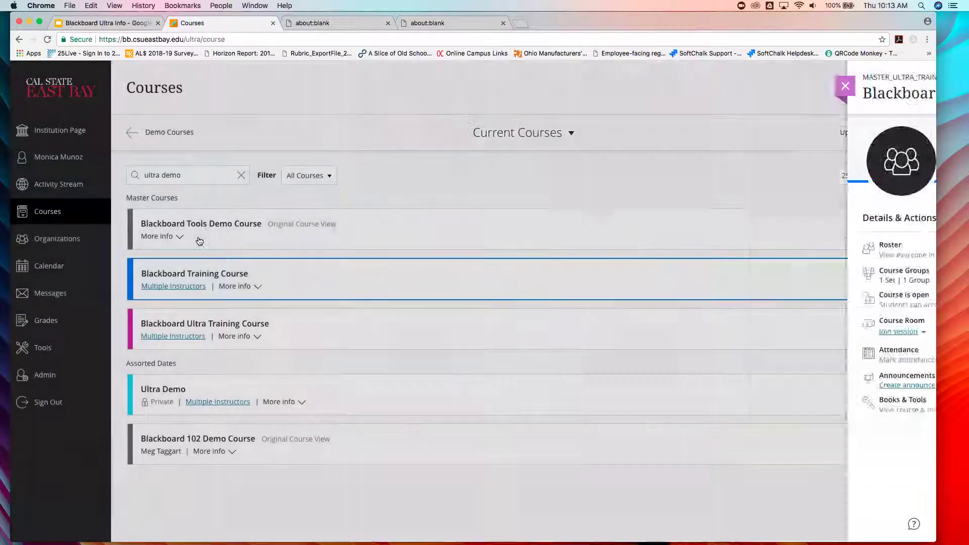
Open the Course Tools page of the Blackboard Tools Demo Course and look through its list of tools
left_click(208, 230)
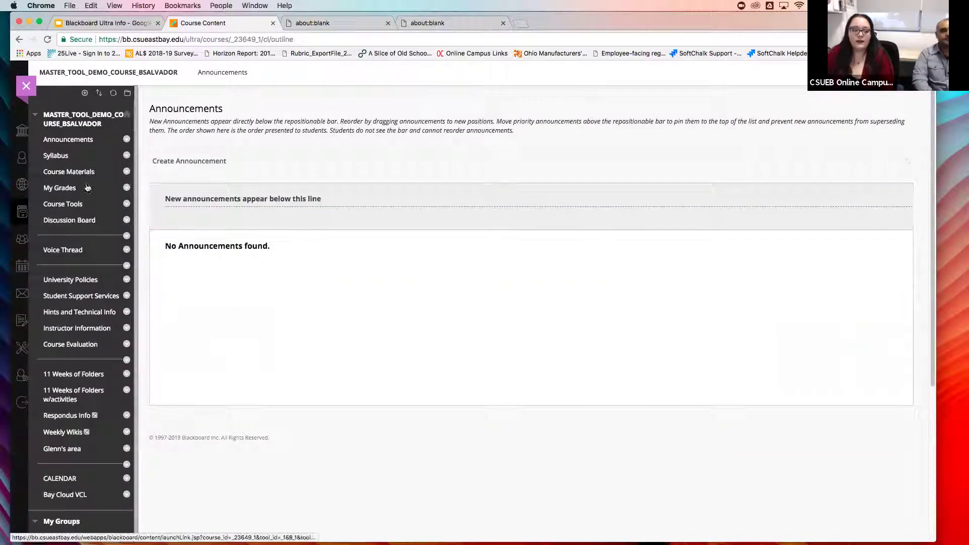
left_click(77, 211)
scroll(442, 423, "down", 1)
scroll(442, 423, "down", 3)
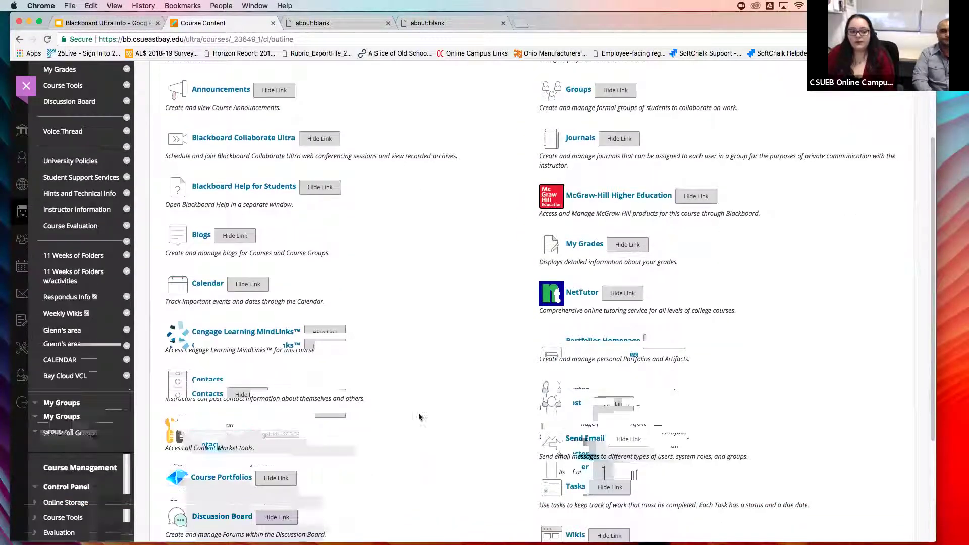
scroll(419, 417, "down", 2)
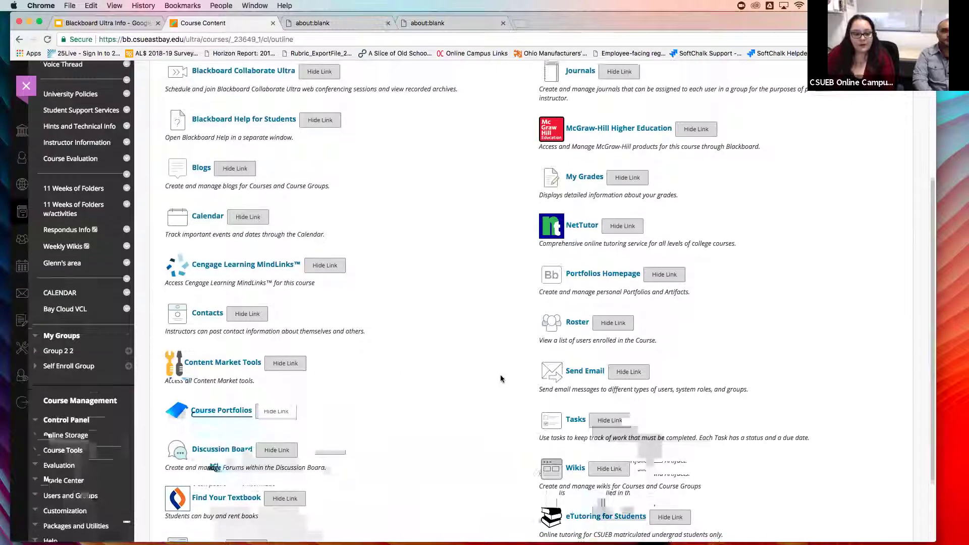
scroll(500, 376, "down", 4)
scroll(501, 376, "up", 5)
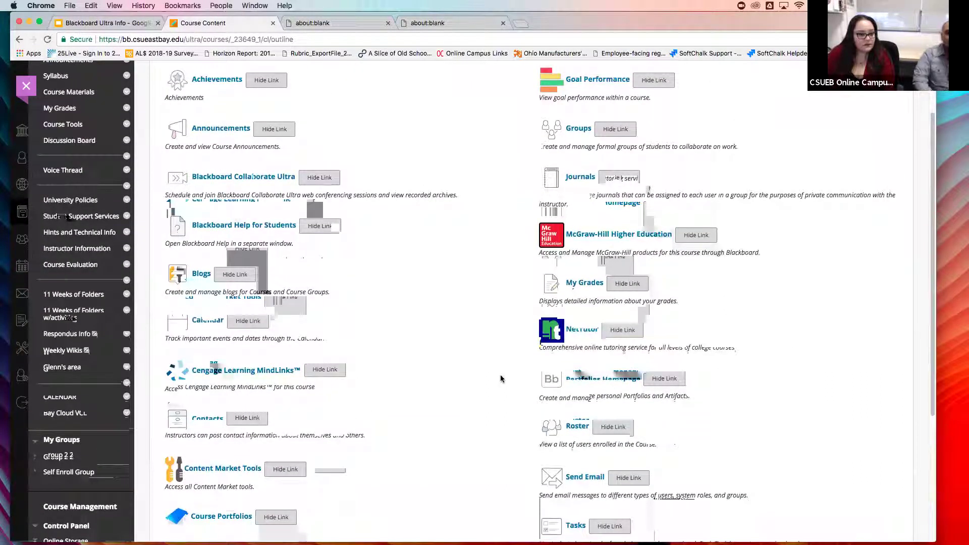
scroll(501, 377, "up", 1)
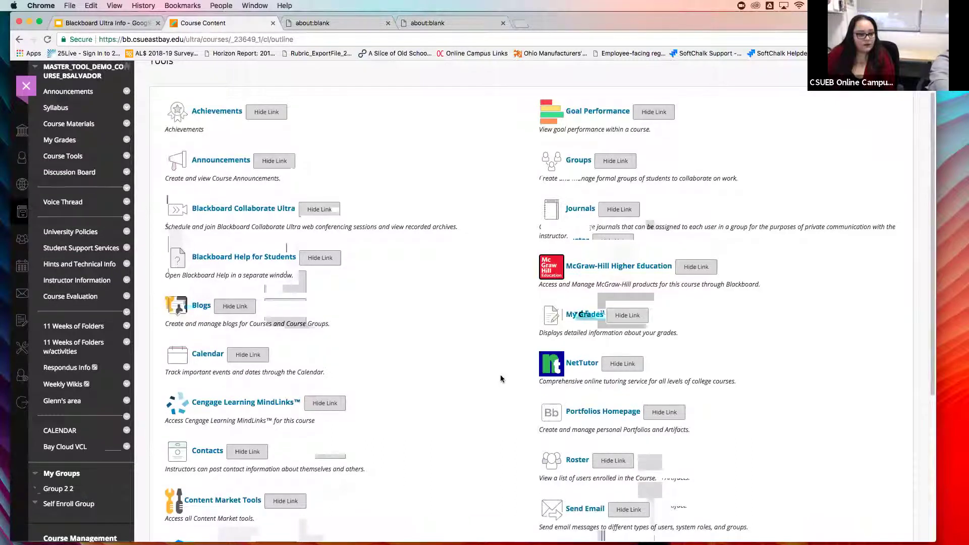
scroll(501, 378, "up", 1)
scroll(501, 378, "down", 5)
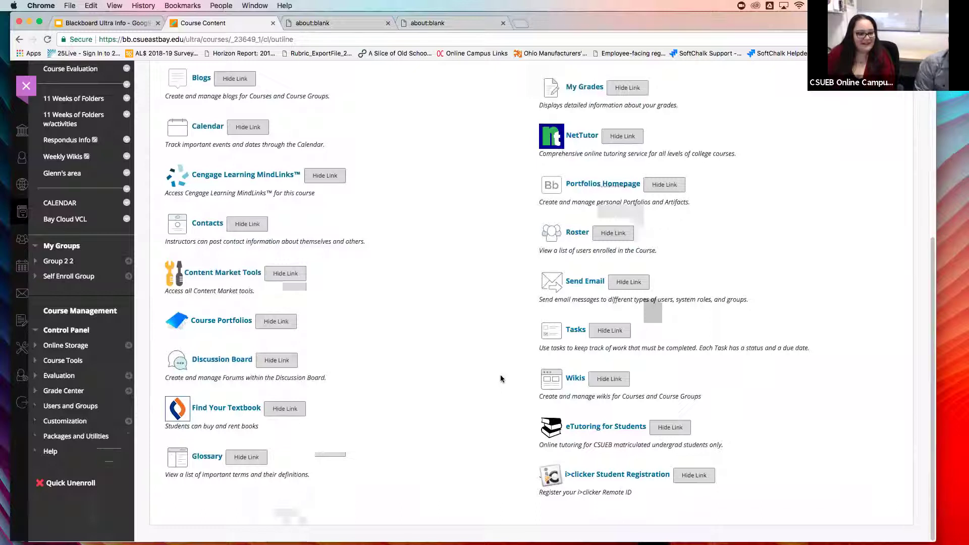
Highlight the words "Send email messages" in the Send Email tool's description to point it out, and clear the selection
scroll(500, 378, "up", 1)
scroll(500, 380, "up", 3)
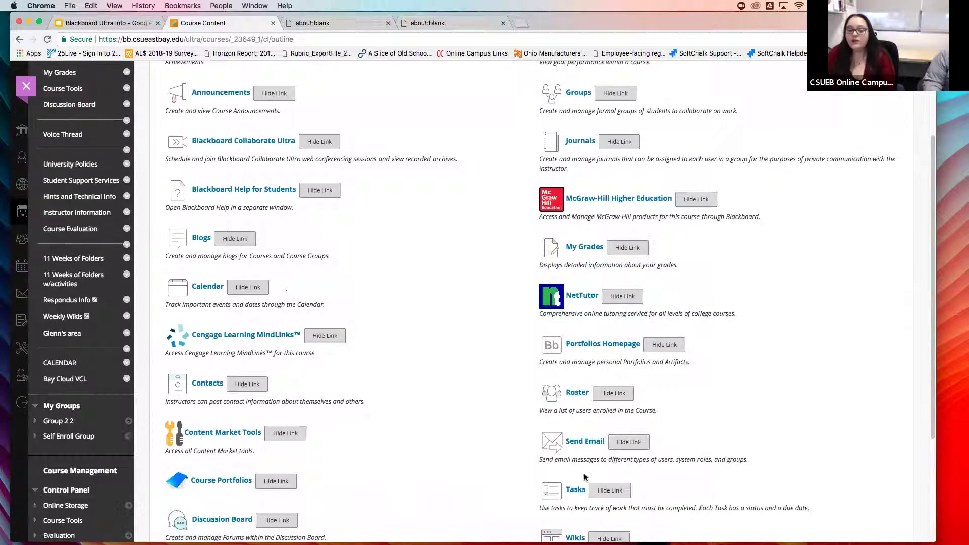
left_click_drag(540, 462, 604, 462)
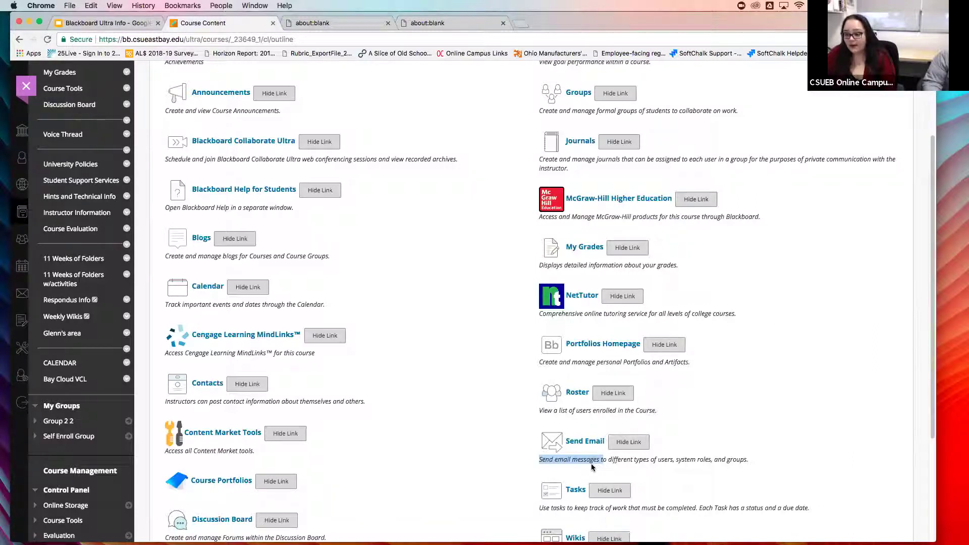
left_click(592, 467)
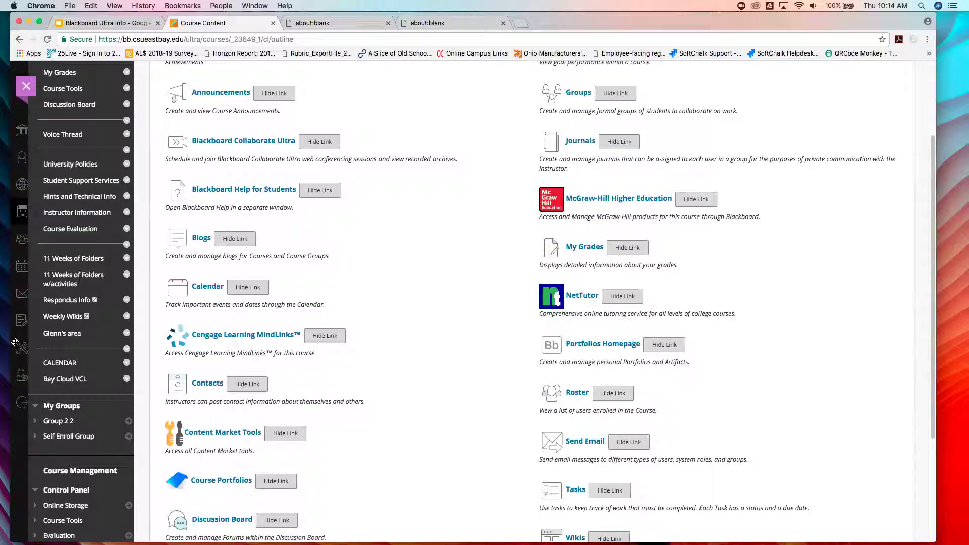
Return to the beginning of the Course Tools list and examine which tools the original-view course offers
scroll(238, 324, "up", 1)
scroll(238, 323, "up", 1)
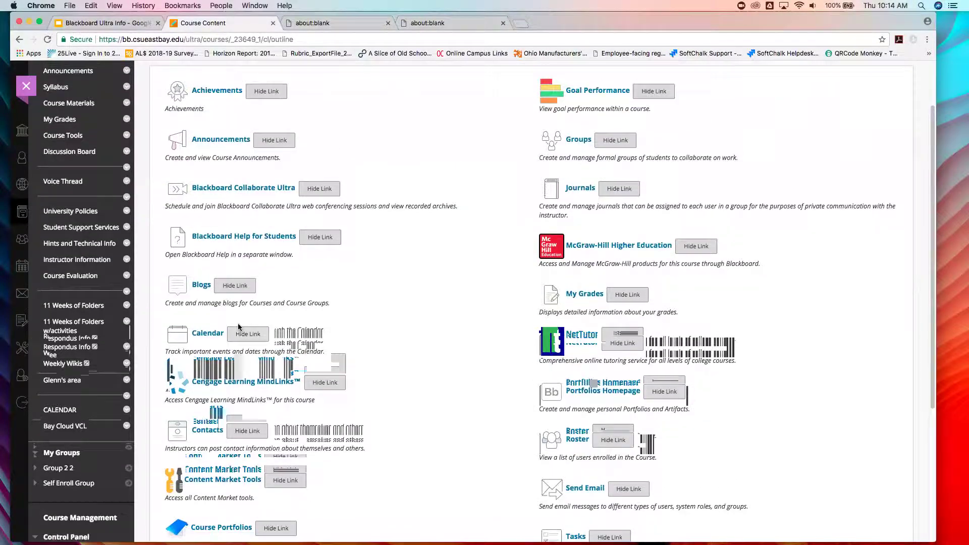
scroll(240, 327, "up", 1)
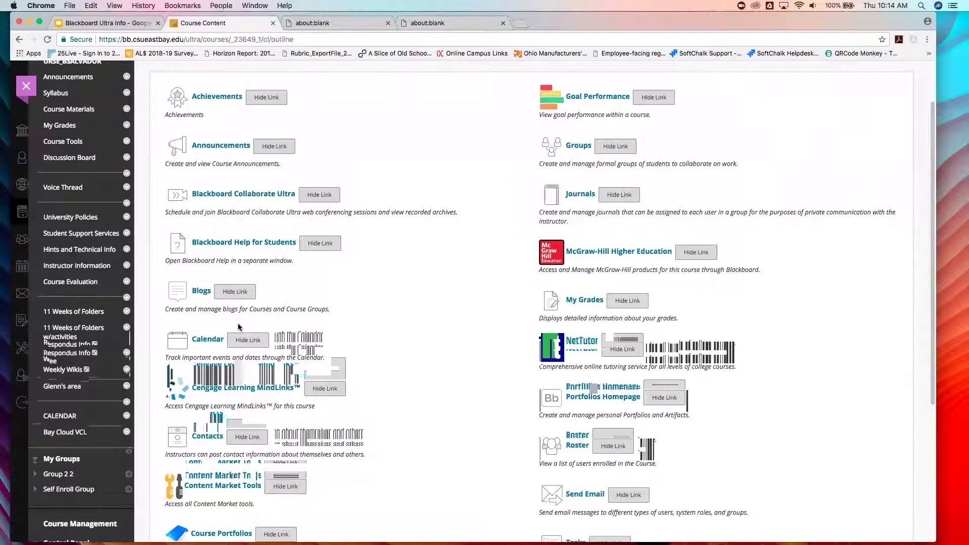
scroll(239, 327, "up", 1)
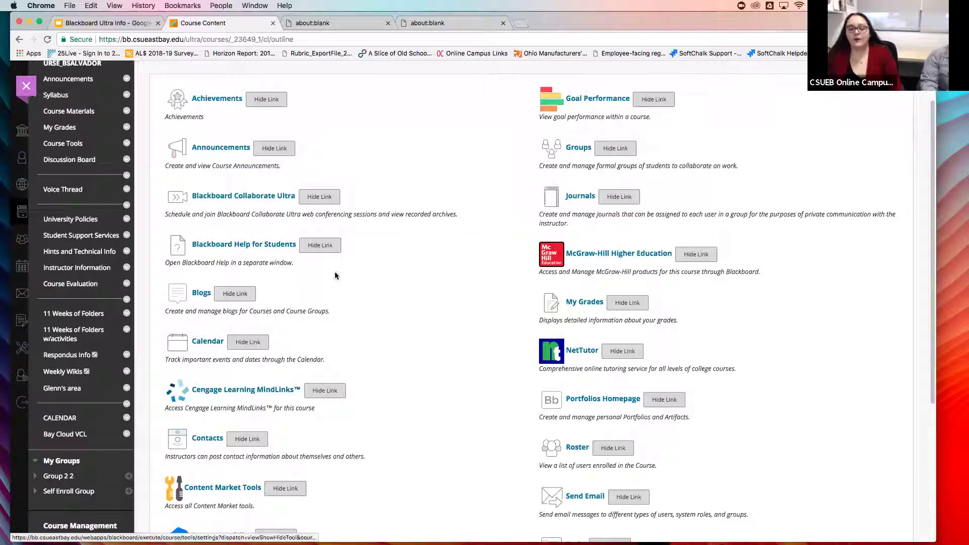
scroll(333, 263, "up", 3)
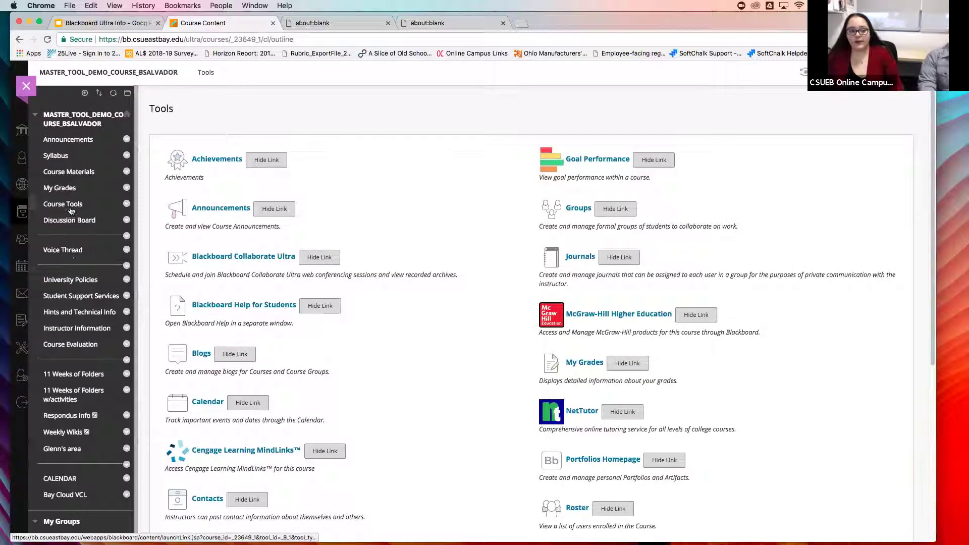
left_click(41, 204)
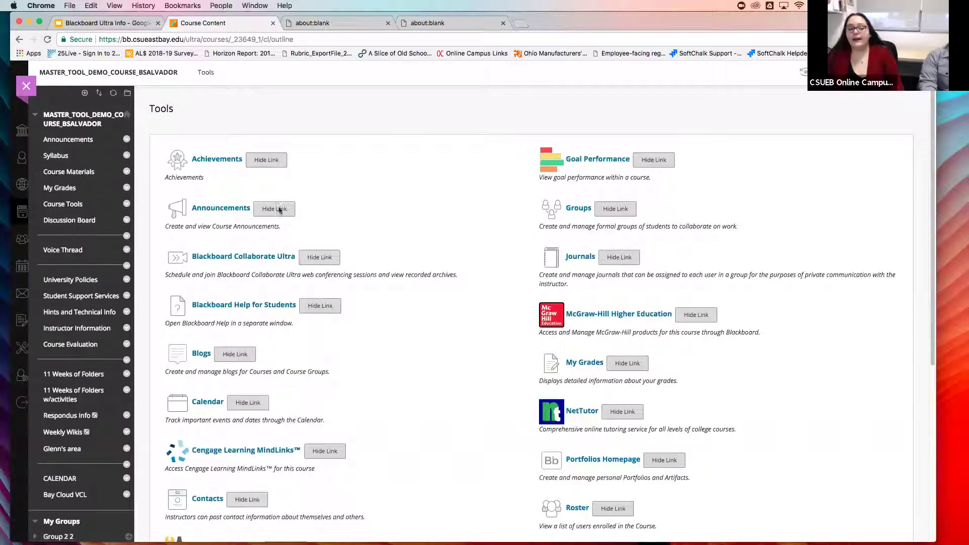
scroll(407, 375, "down", 1)
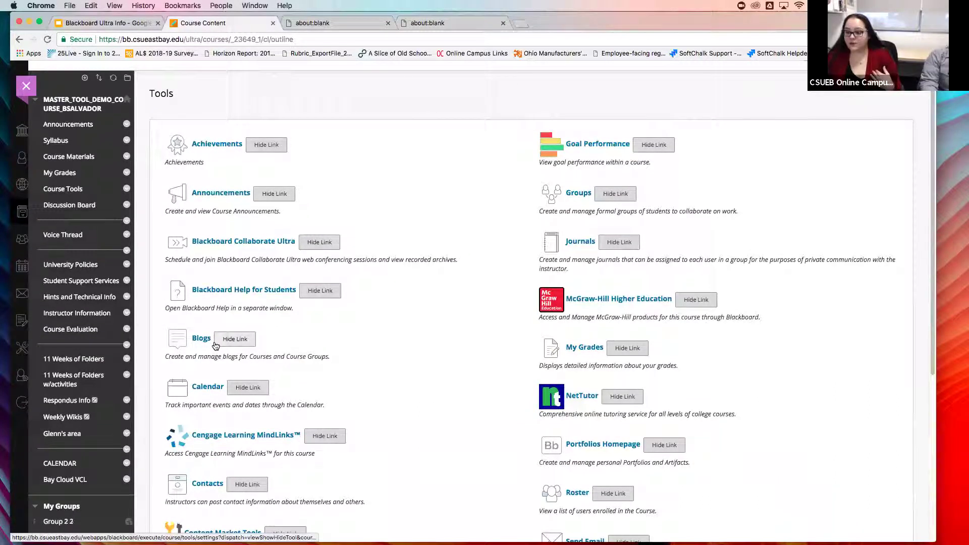
scroll(217, 348, "down", 4)
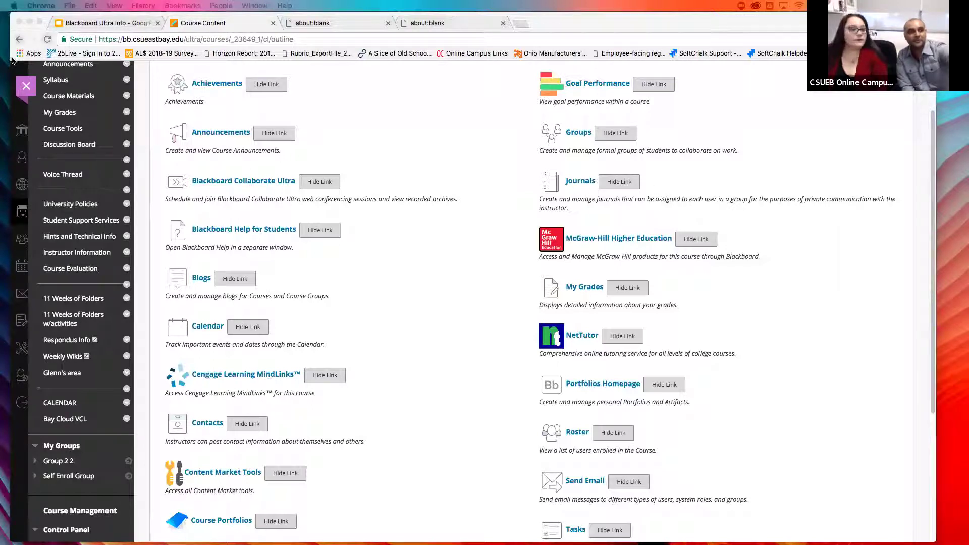
Close the course and open the messages of the 20195_OT1_Orientation course from the base navigation's Messages page
left_click(26, 84)
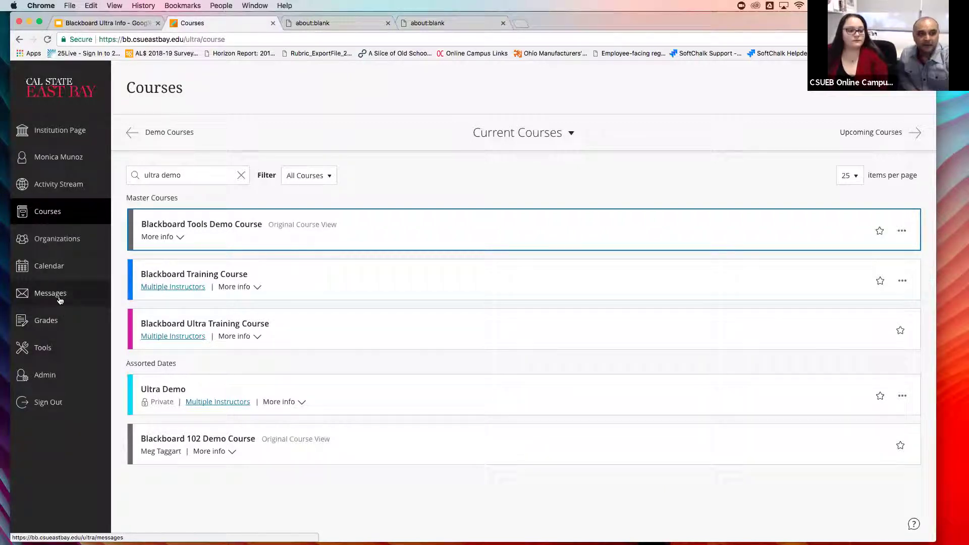
left_click(59, 299)
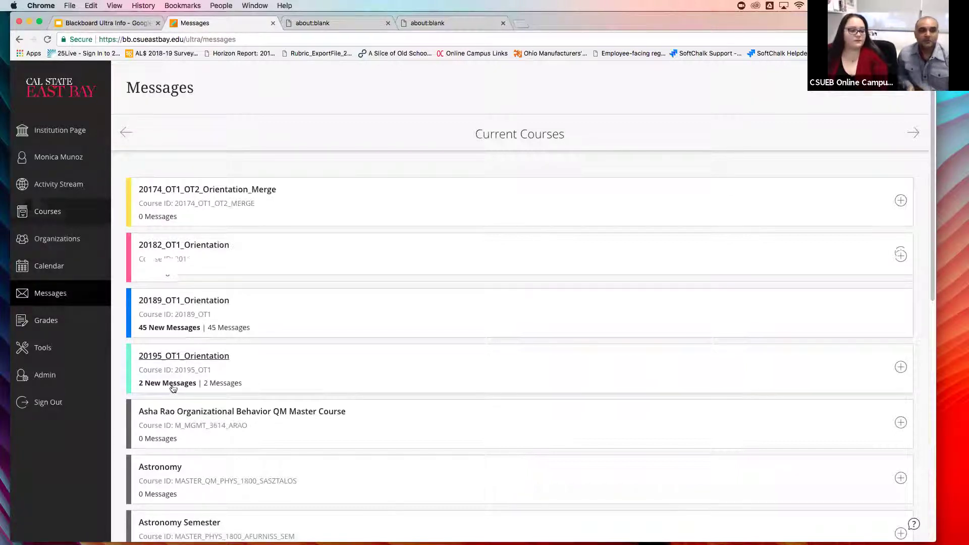
left_click(175, 354)
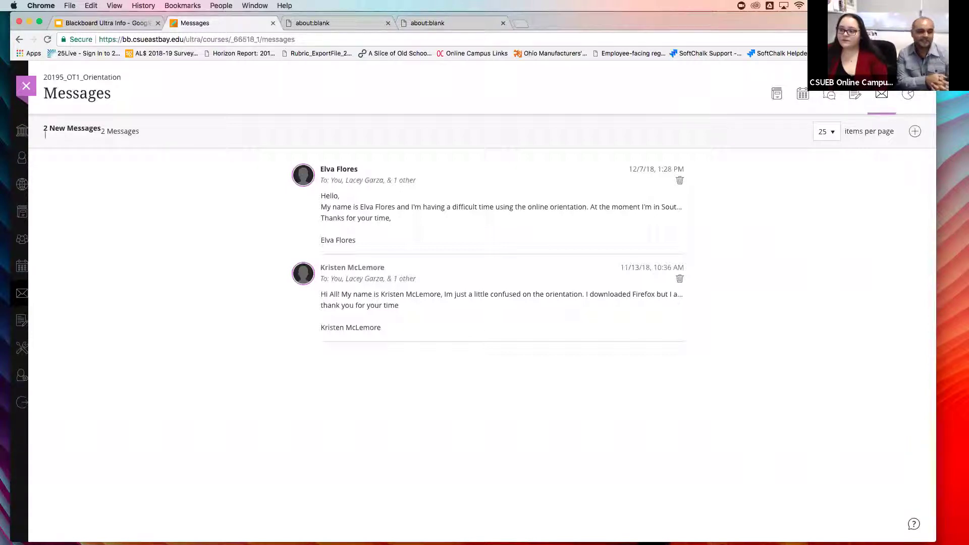
Close the 20195_OT1_Orientation course's messages and the two blank browser tabs
left_click(26, 89)
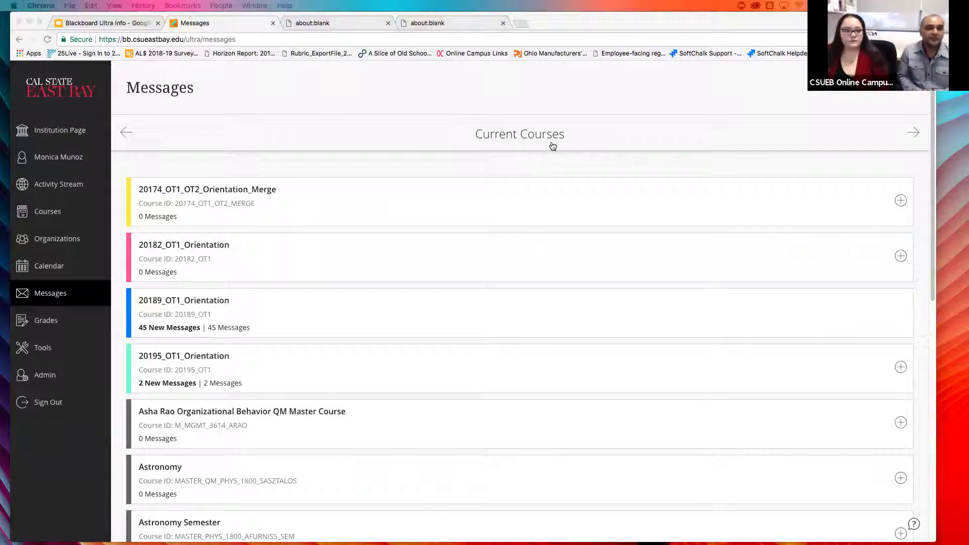
left_click(388, 23)
left_click(388, 23)
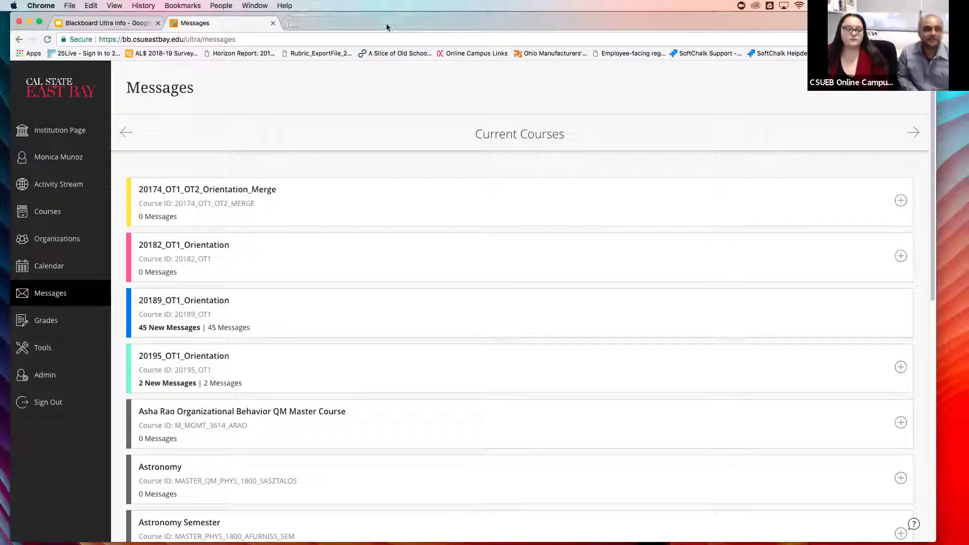
Switch to the Blackboard Ultra Info presentation and show the Courses Tab slide
left_click(131, 23)
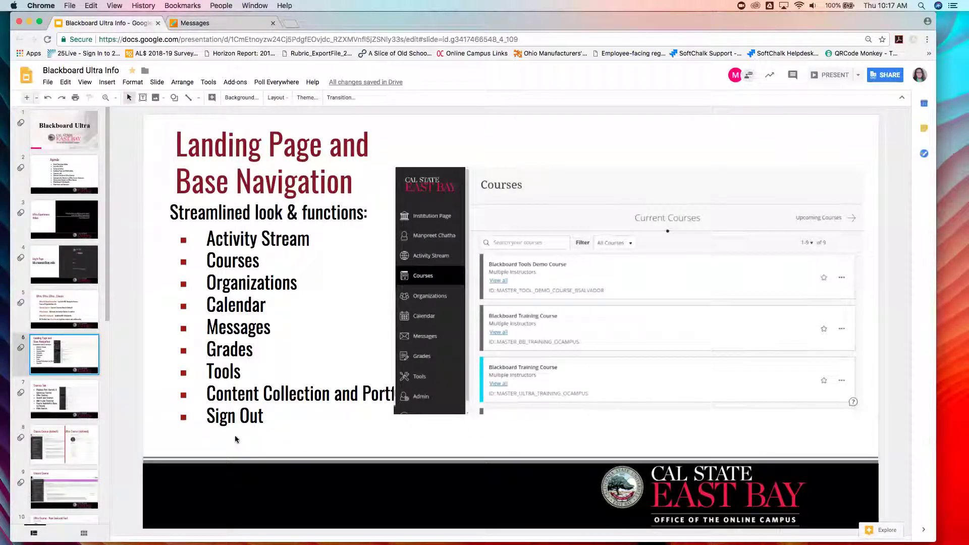
left_click(84, 412)
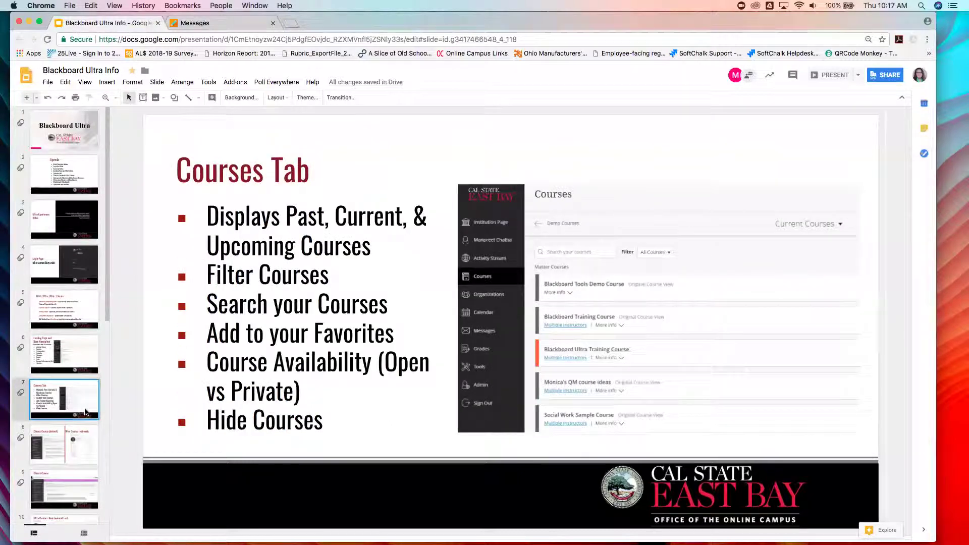
scroll(85, 412, "down", 1)
scroll(85, 411, "down", 1)
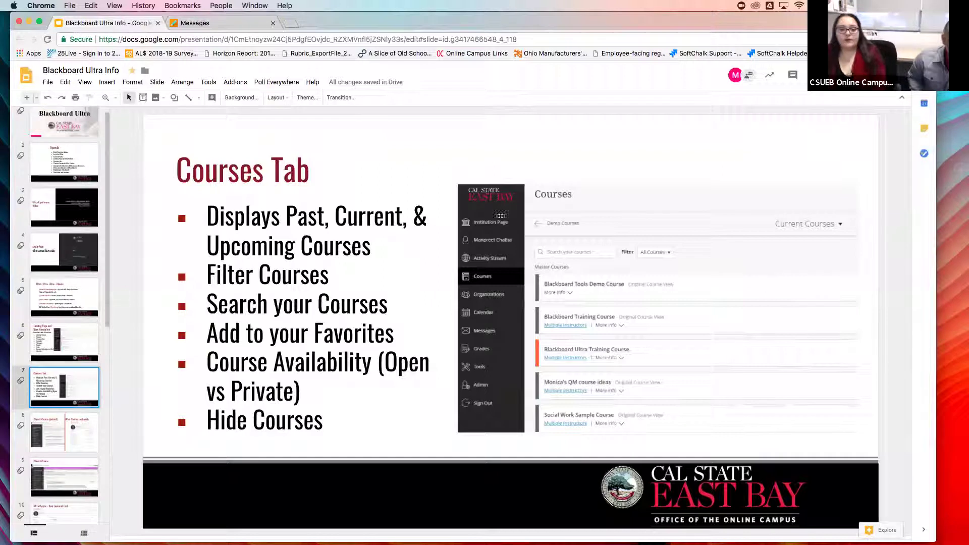
Switch back to Blackboard and display the Current Courses list on the Courses page
left_click(195, 23)
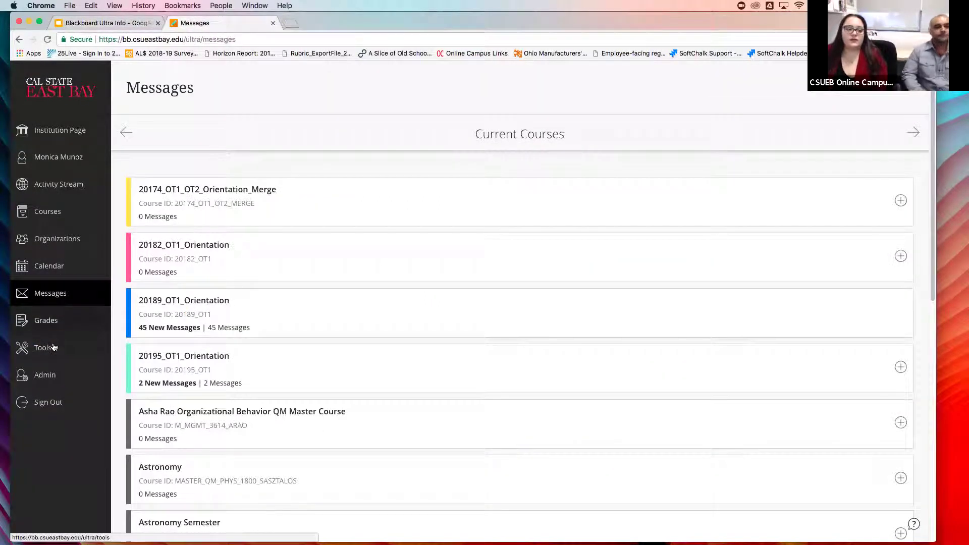
left_click(52, 320)
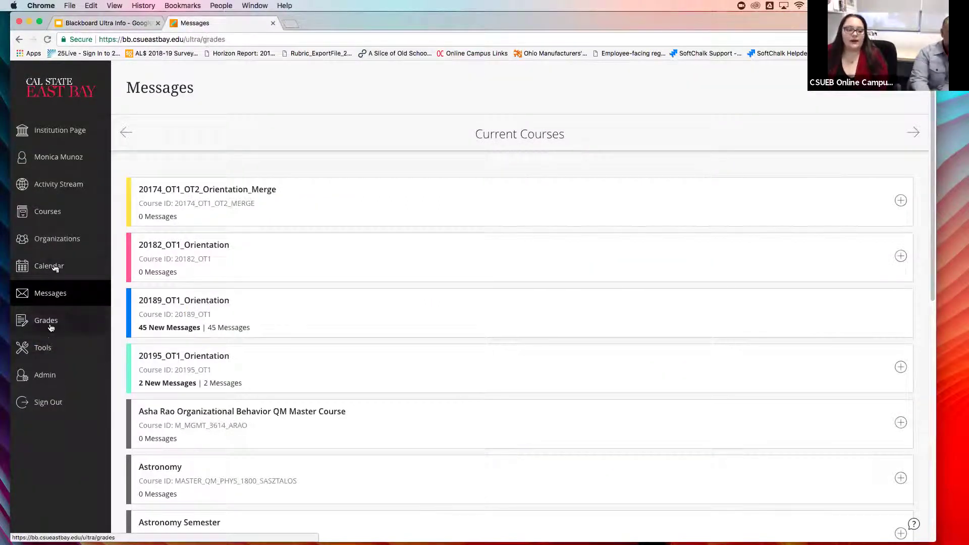
left_click(48, 216)
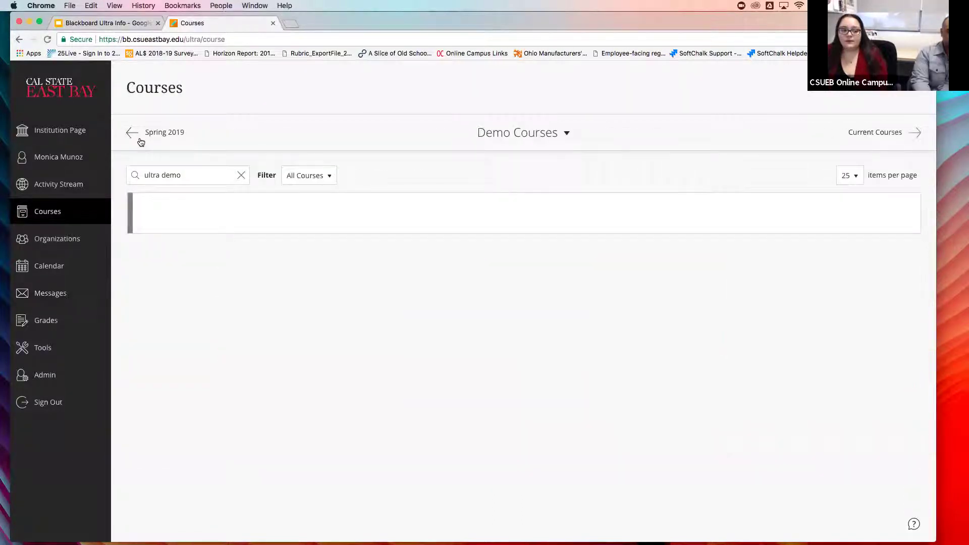
left_click(869, 134)
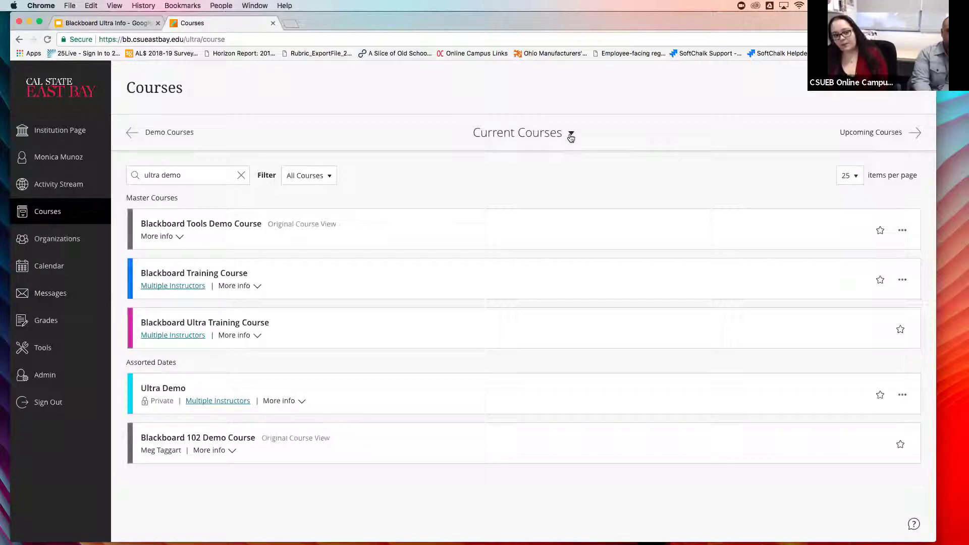
Examine the available course terms and the course options offered for the Blackboard Tools Demo Course
left_click(571, 136)
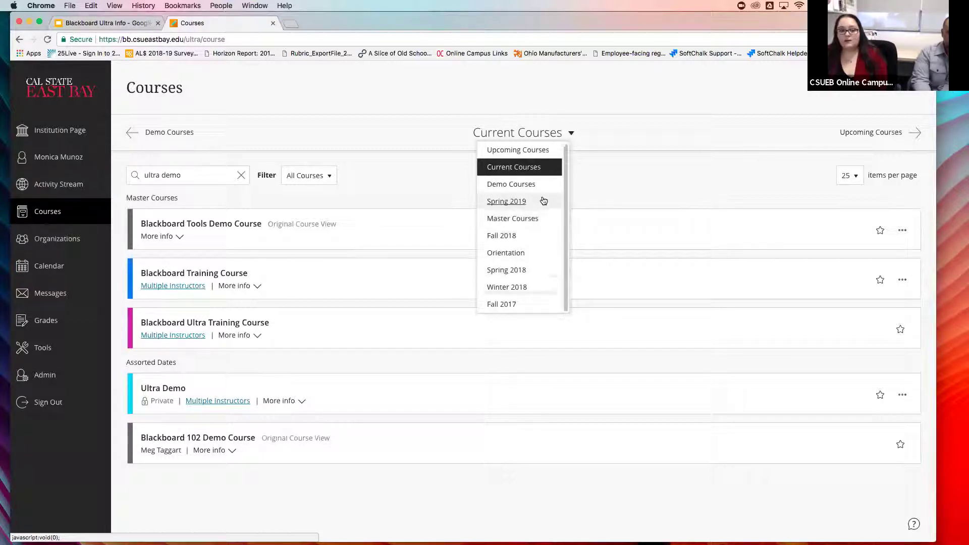
left_click(598, 181)
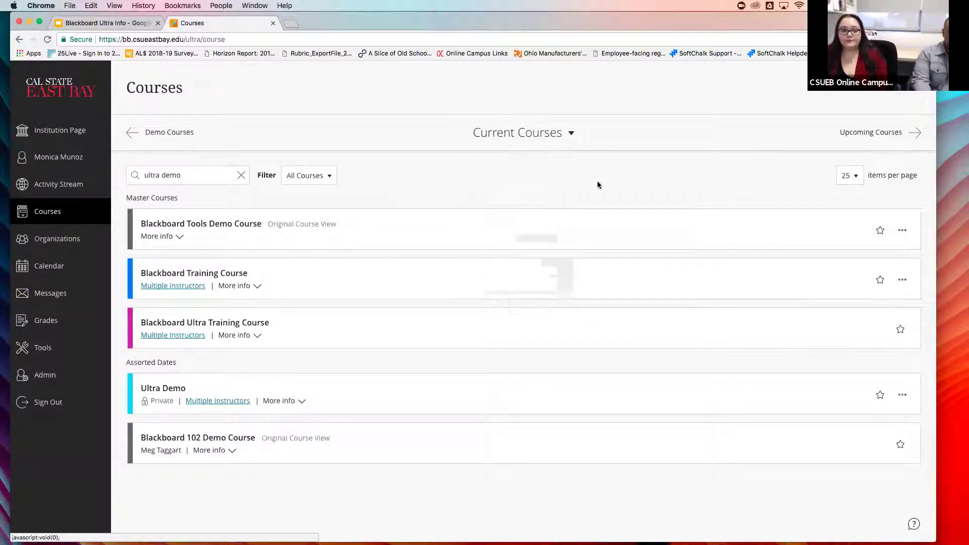
left_click(902, 231)
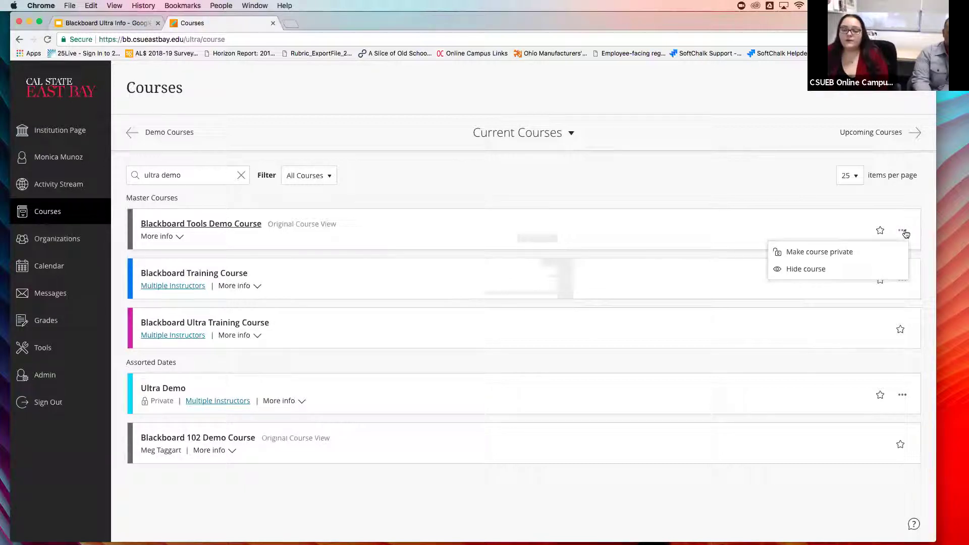
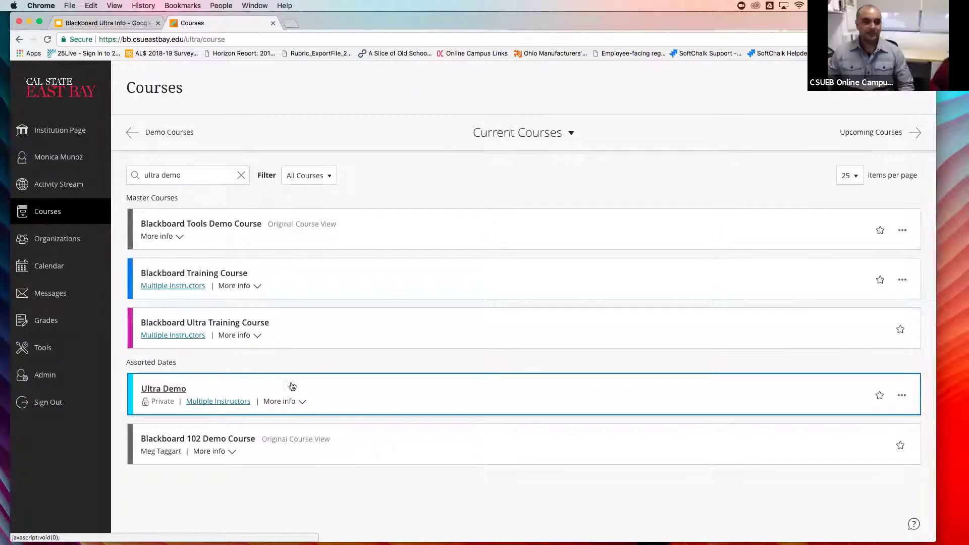
Open the Ultra Demo course and view its calendar by month and its Discussions page
left_click(321, 386)
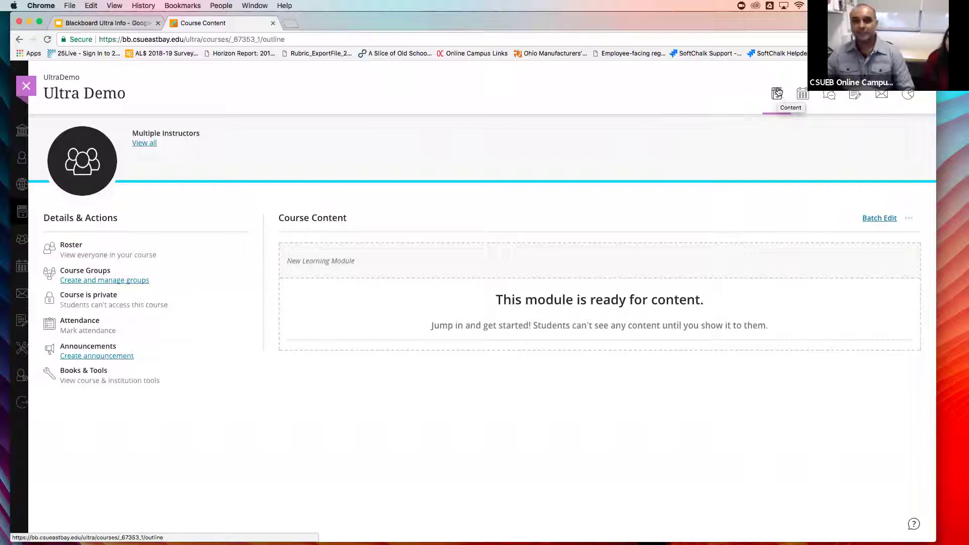
left_click(805, 99)
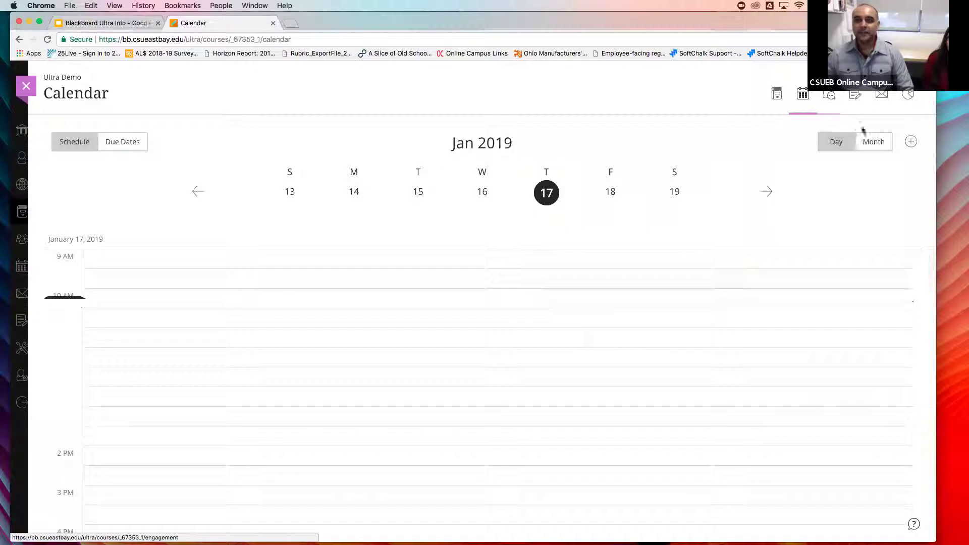
left_click(872, 143)
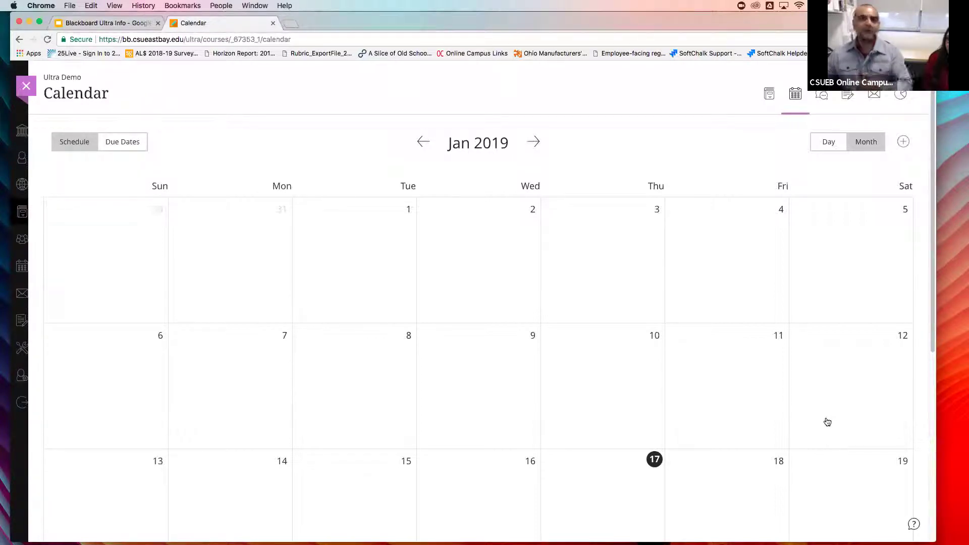
left_click(822, 97)
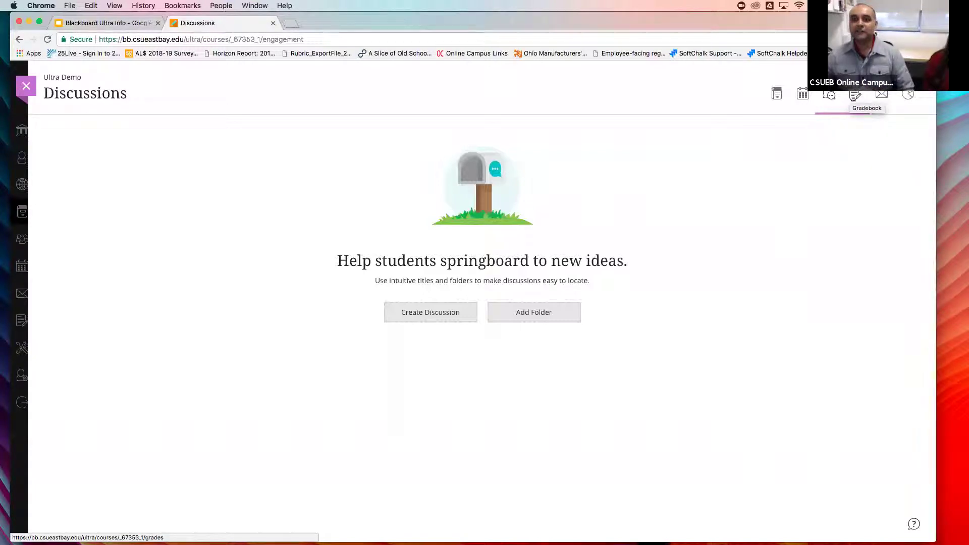
Start a new item named Test in the Ultra Demo gradebook and make it visible to students
left_click(857, 95)
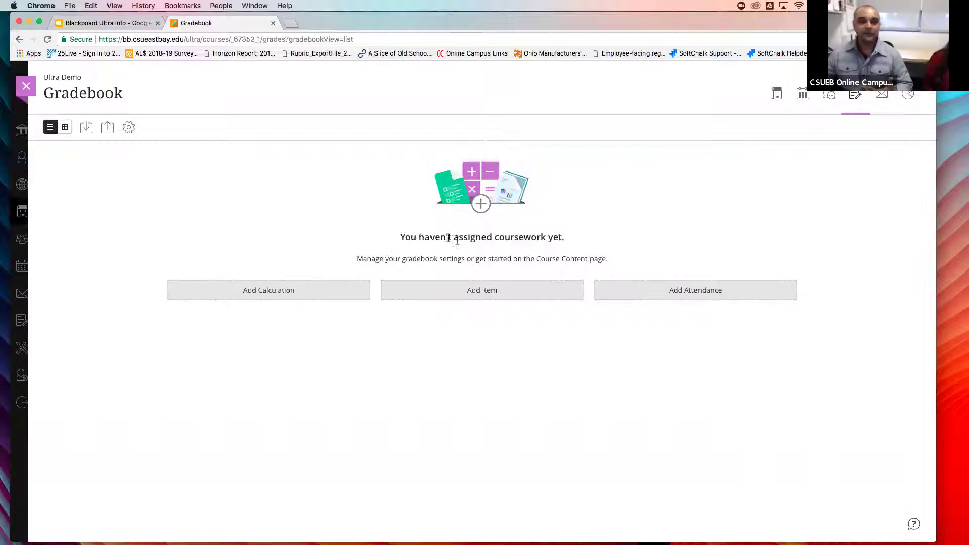
left_click(486, 291)
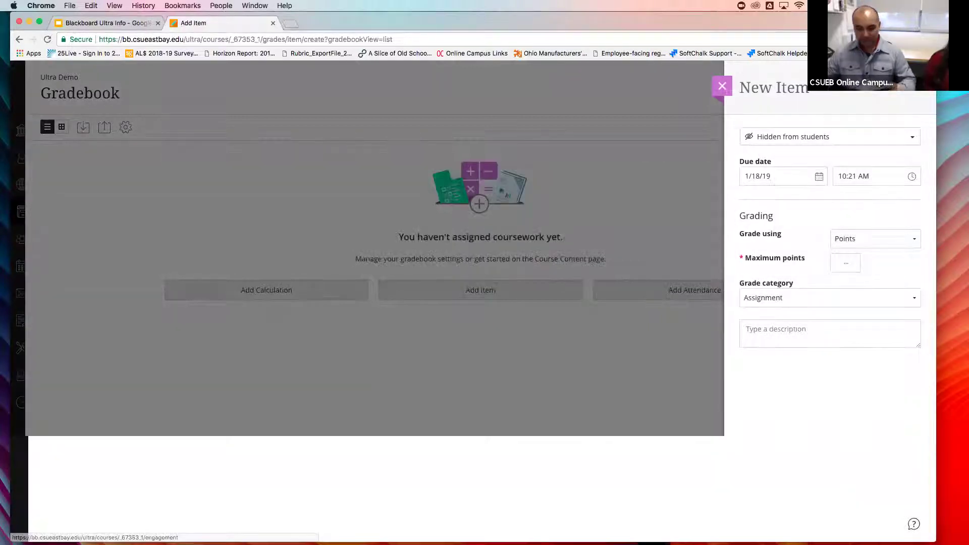
type("Test")
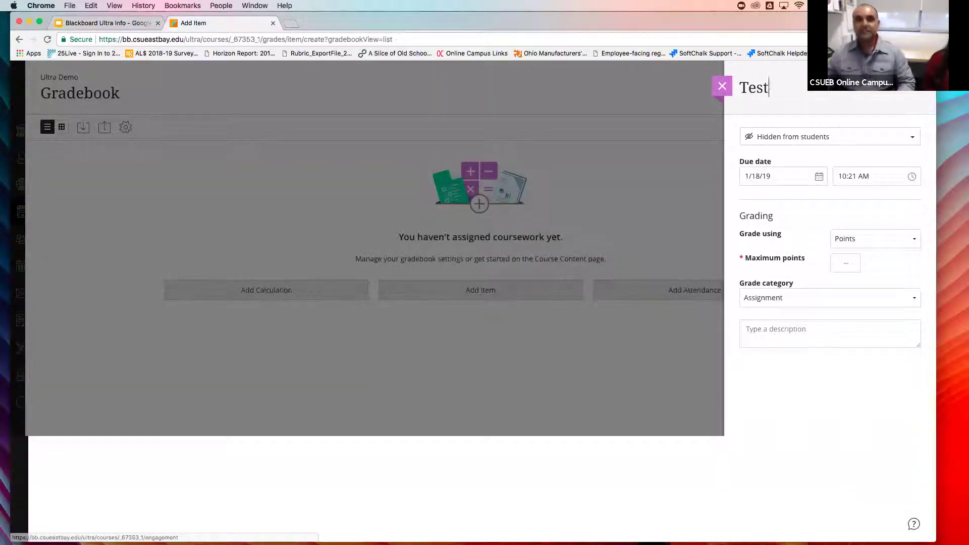
left_click(825, 137)
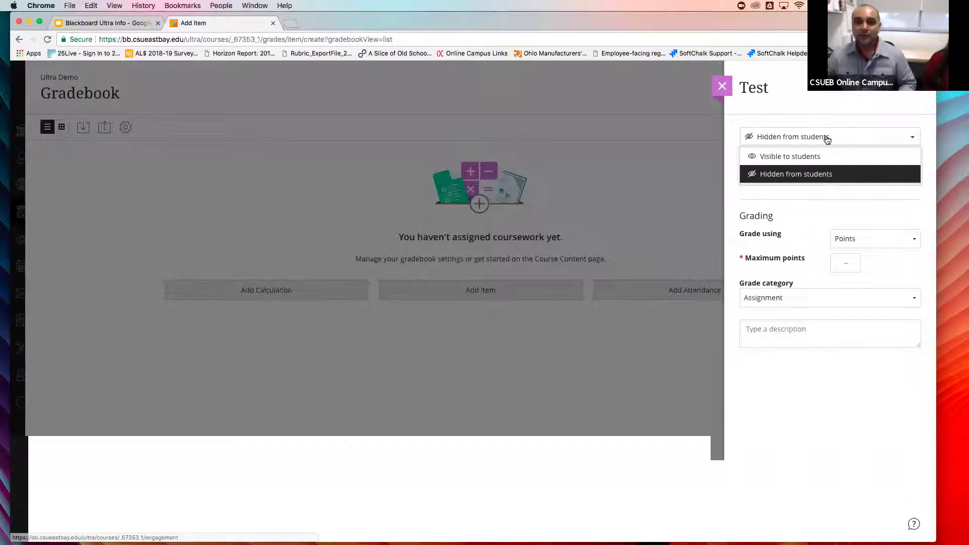
left_click(815, 157)
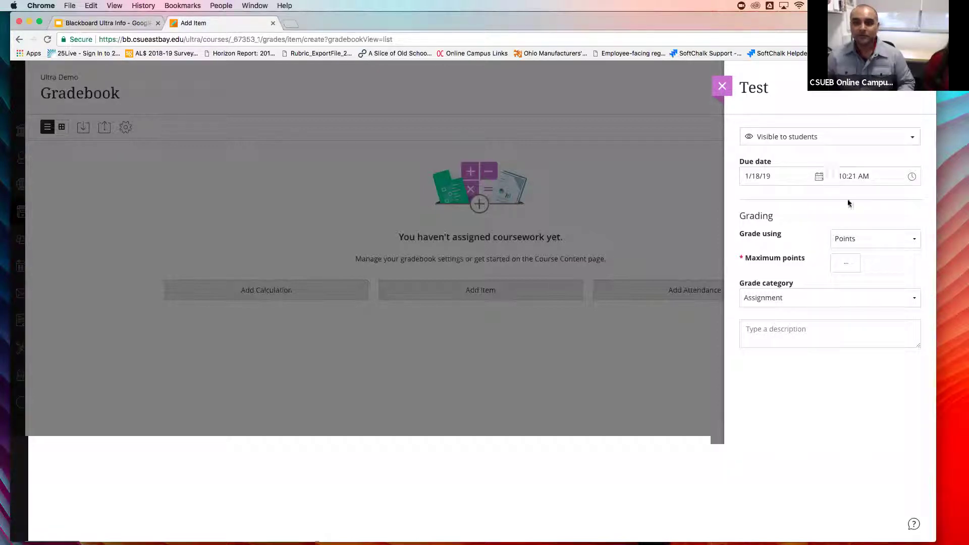
Set the Test item's maximum points to 10 and its grade category to Test, and save the item
left_click(843, 260)
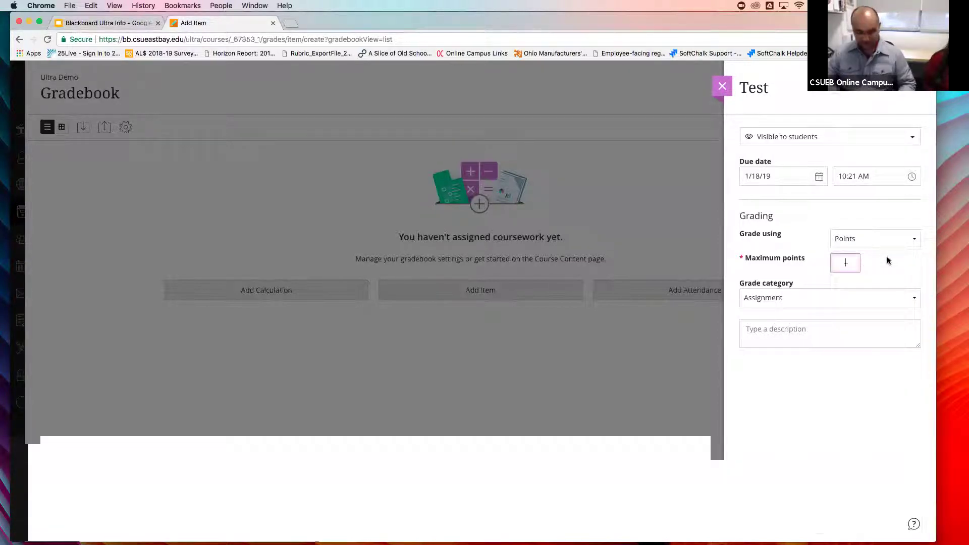
type("10")
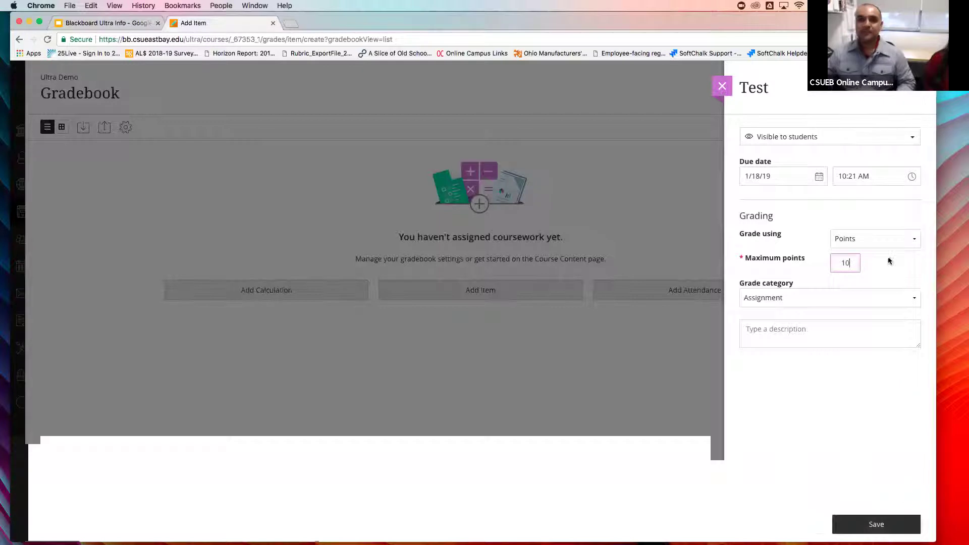
left_click(884, 297)
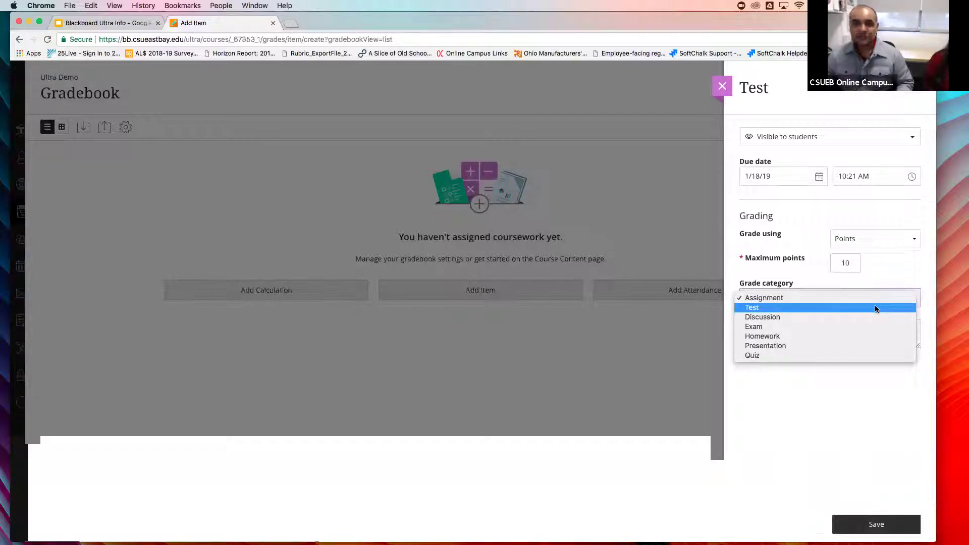
left_click(846, 309)
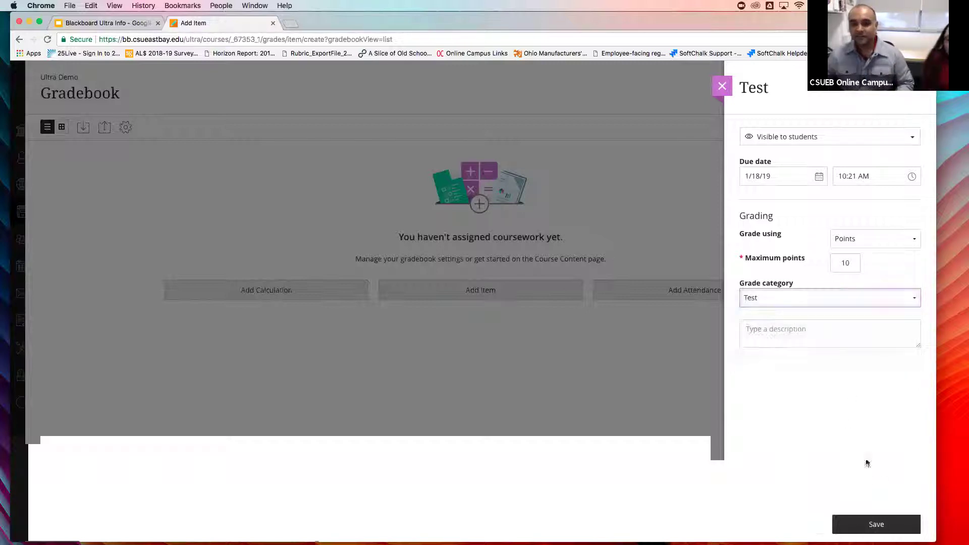
left_click(876, 522)
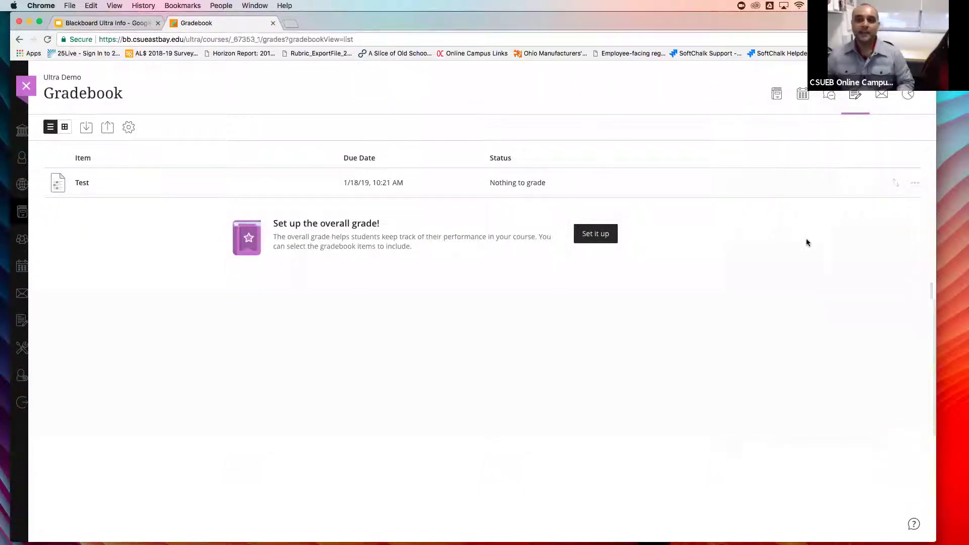
View the course's Messages page, and return to the Ultra Demo course content by closing and reopening the course
left_click(882, 96)
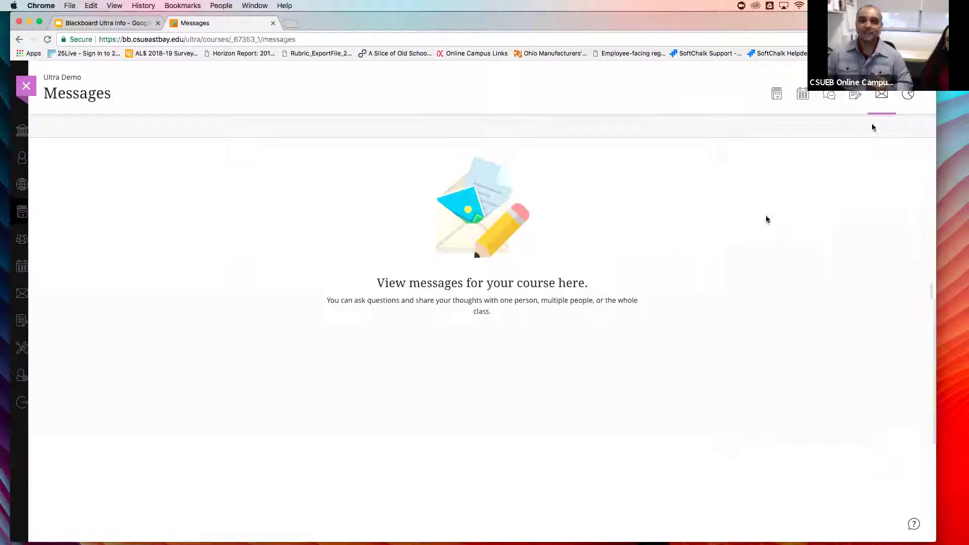
left_click(26, 87)
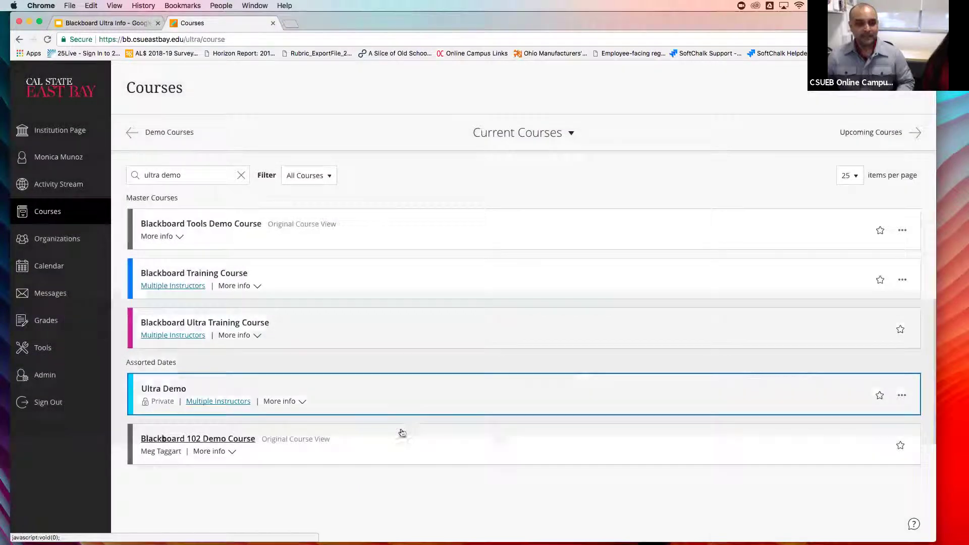
left_click(402, 408)
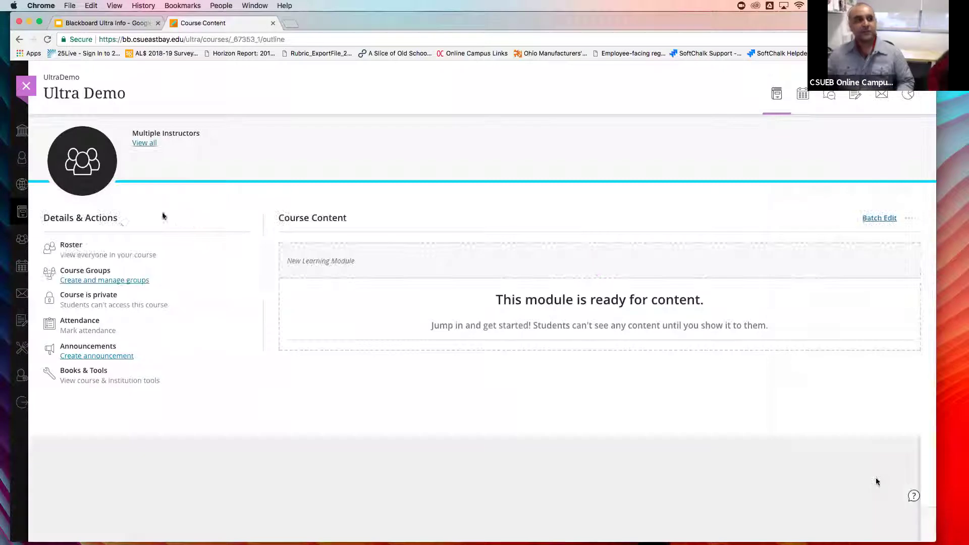
View the course roster, and look at the blank new group set for creating and managing course groups
left_click(72, 247)
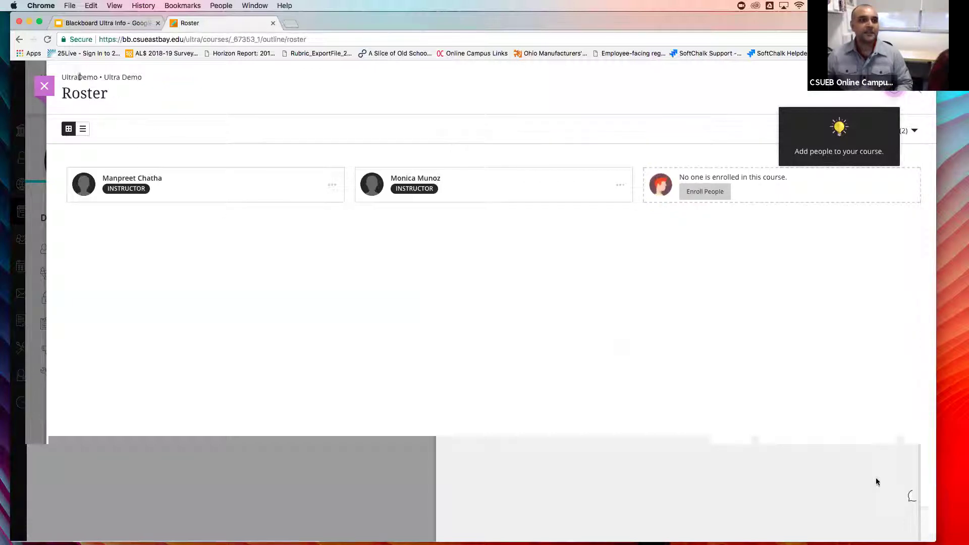
left_click(49, 95)
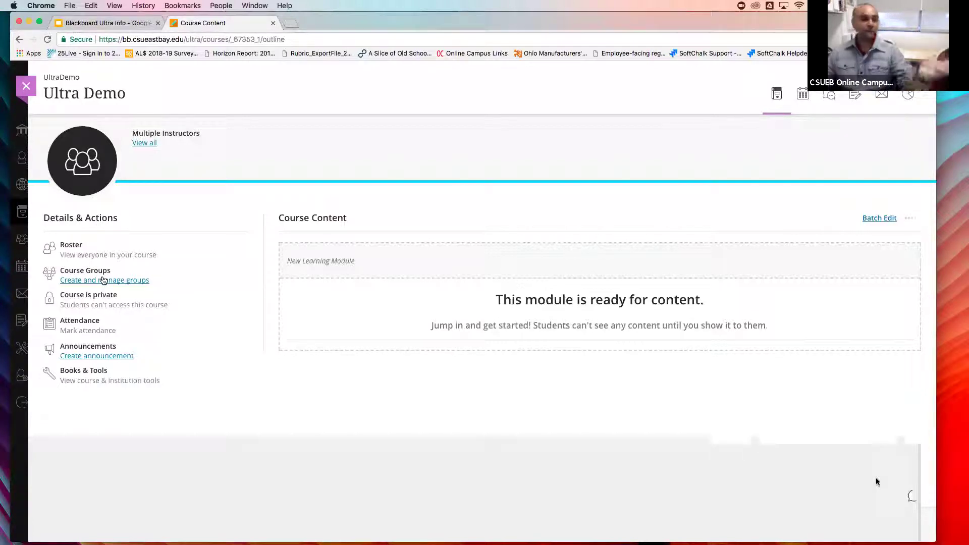
left_click(102, 281)
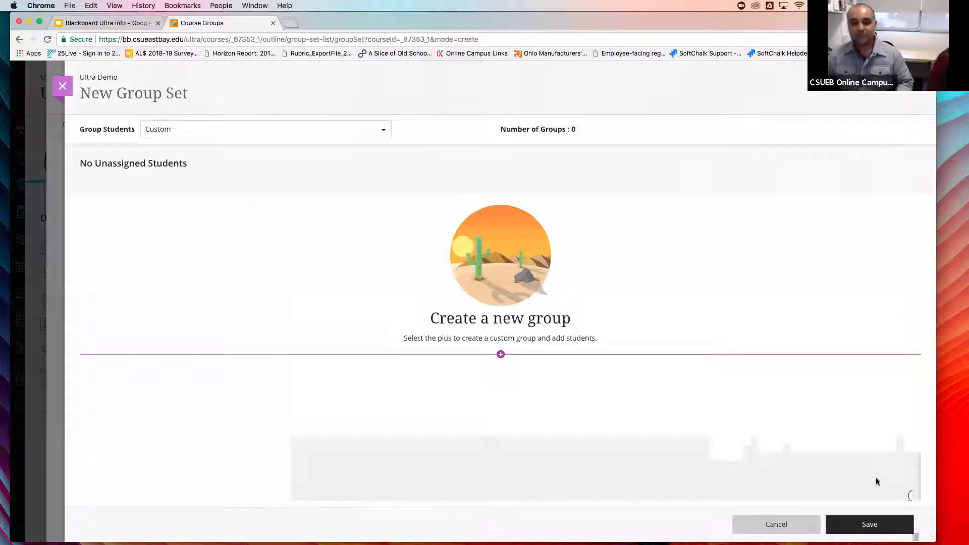
left_click(791, 525)
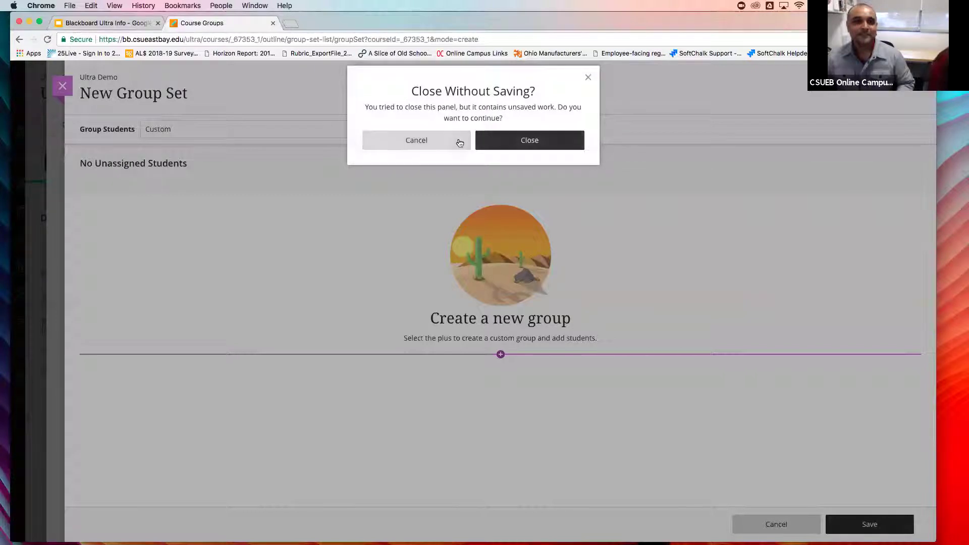
left_click(437, 140)
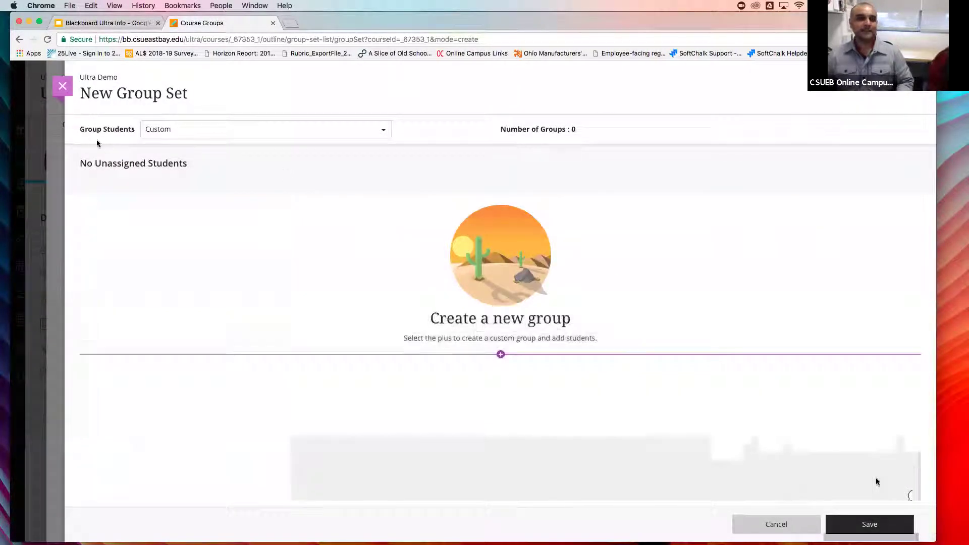
Discard the blank new group set and leave Course Groups for the Ultra Demo course content
left_click(75, 102)
left_click(528, 140)
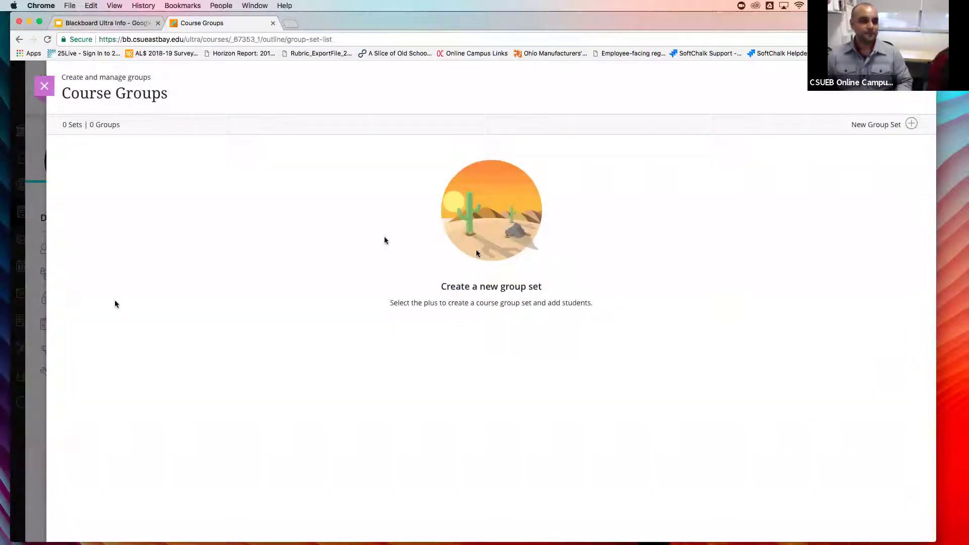
left_click(45, 87)
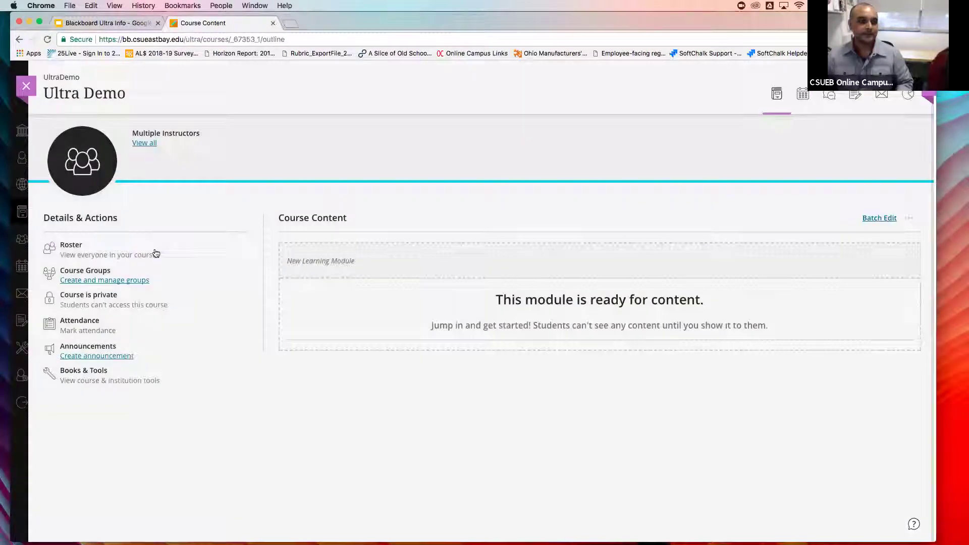
View the option for opening the private Ultra Demo course to students, dismiss it, and return to the course list
left_click(115, 307)
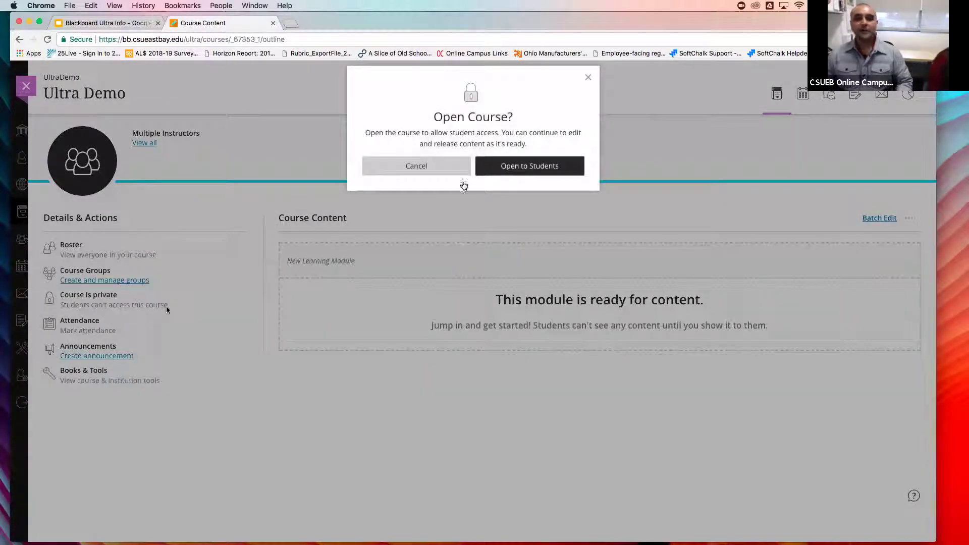
left_click(588, 79)
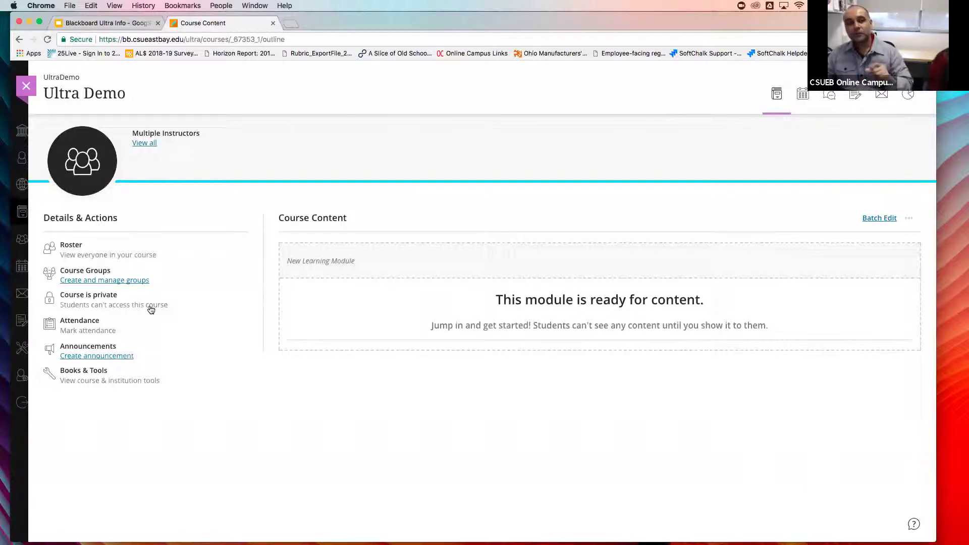
left_click(27, 89)
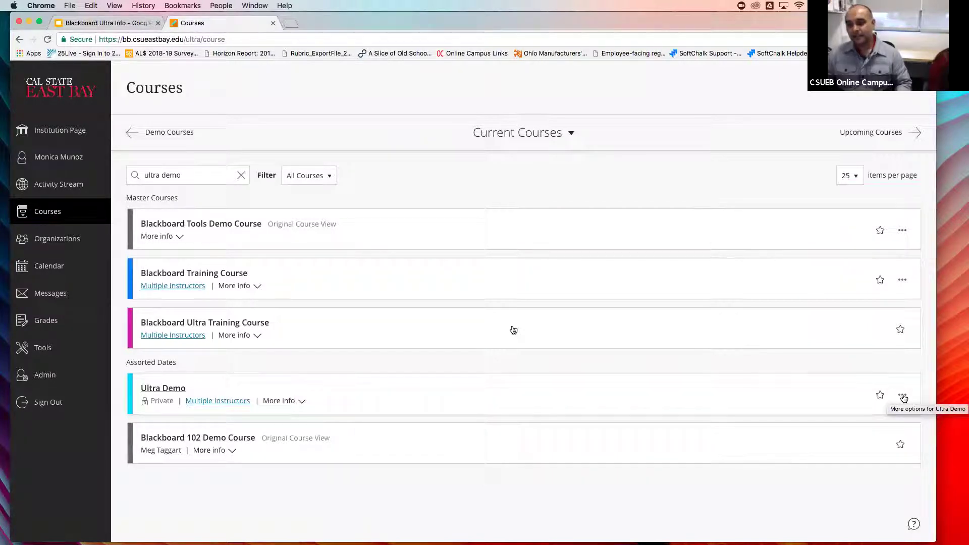
Hide the Ultra Demo course and filter the course list to Hidden Courses
left_click(903, 397)
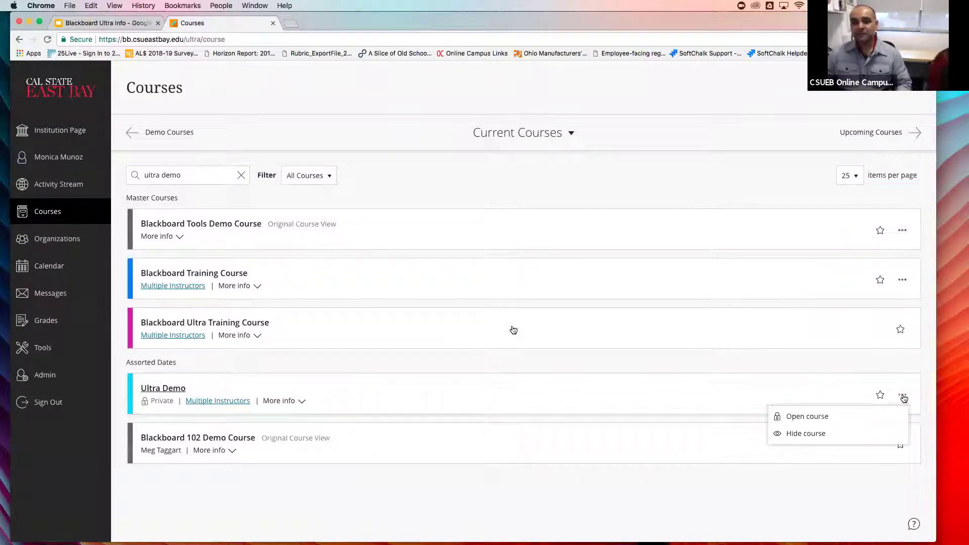
left_click(835, 435)
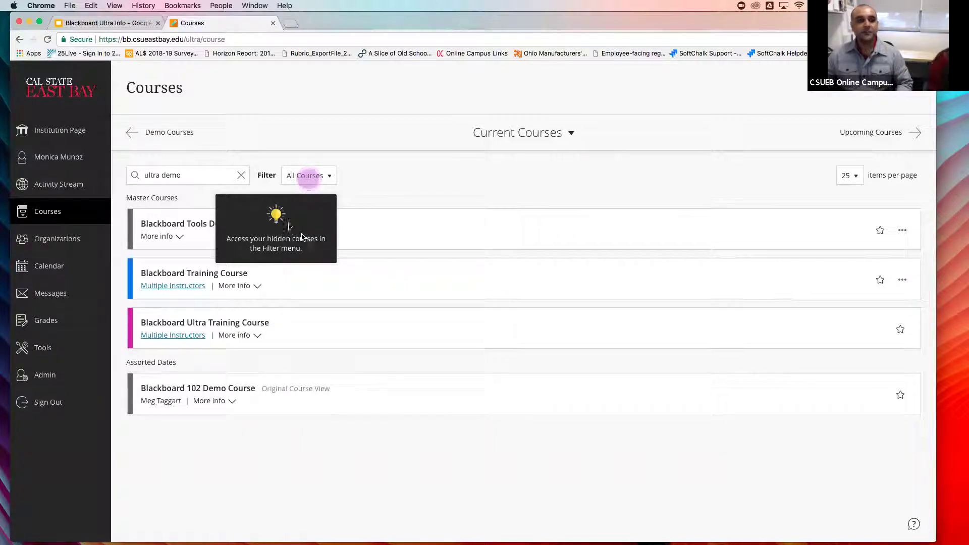
left_click(321, 178)
left_click(318, 292)
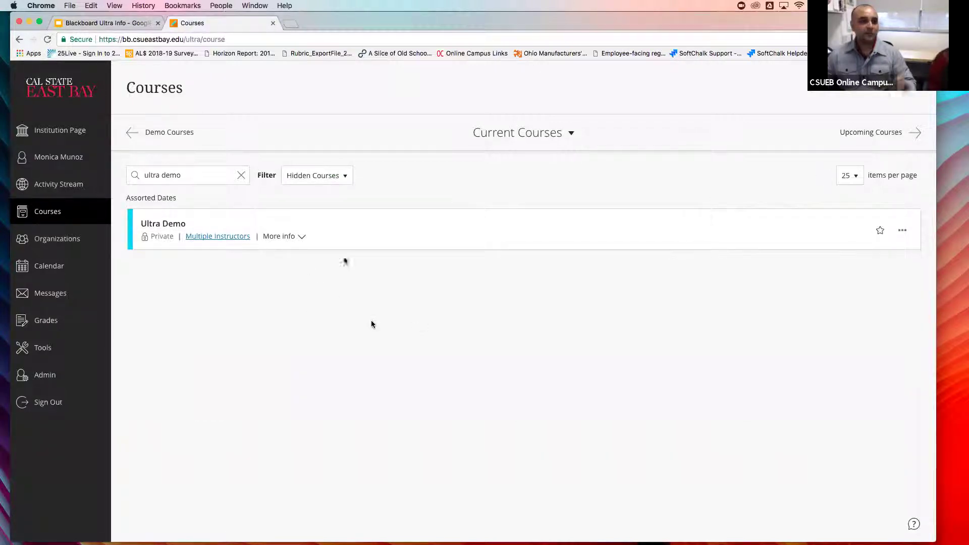
Set the hidden Ultra Demo course to show in the course list again
left_click(903, 231)
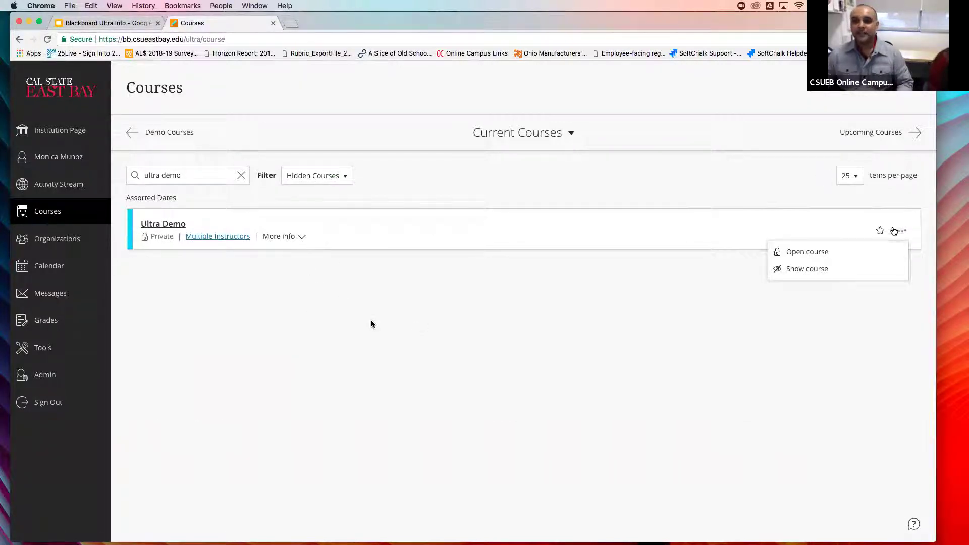
left_click(830, 269)
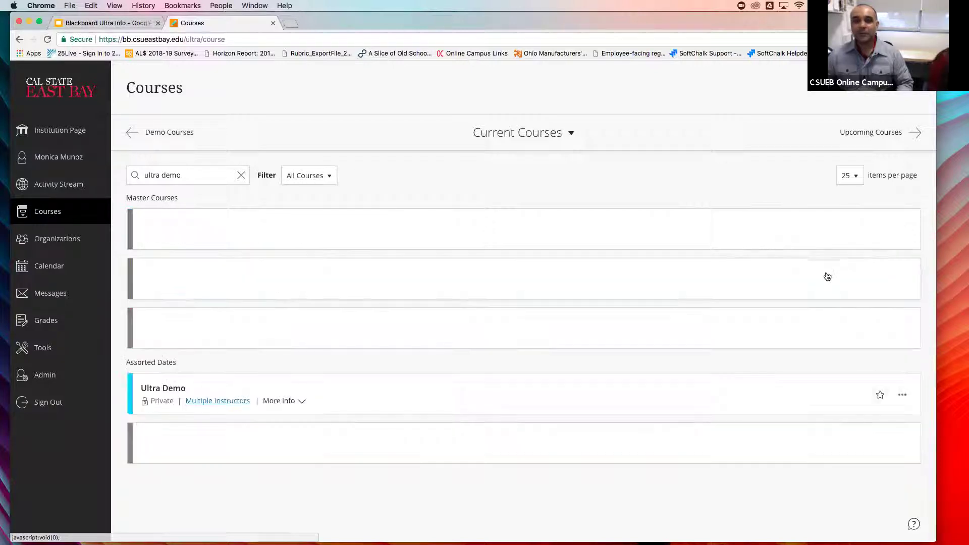
Open the Ultra Demo course, view its Attendance page, and return to the course content
left_click(411, 400)
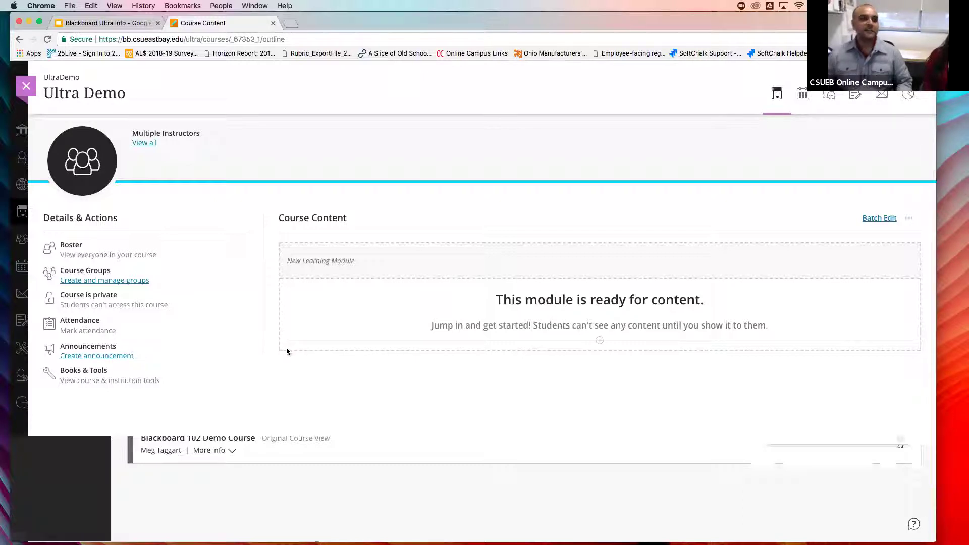
left_click(80, 323)
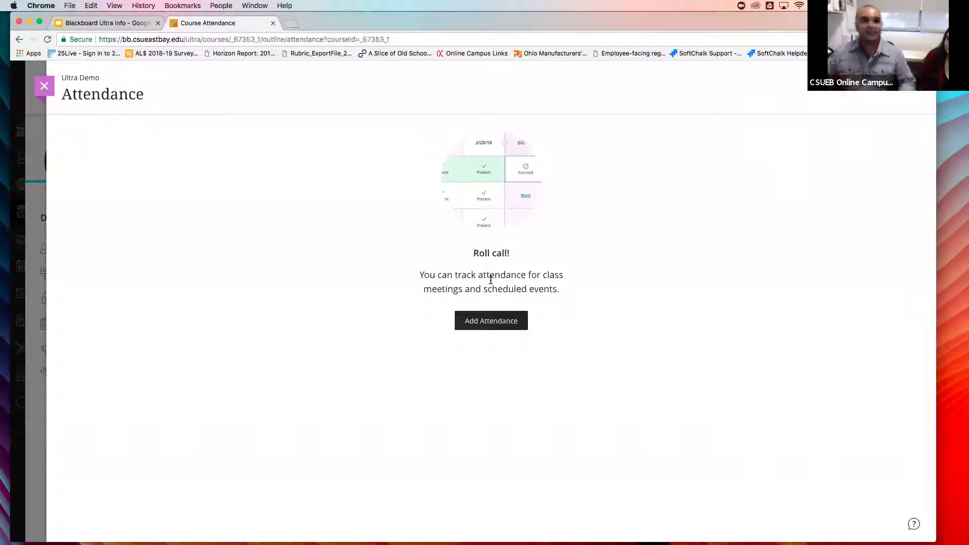
left_click(45, 87)
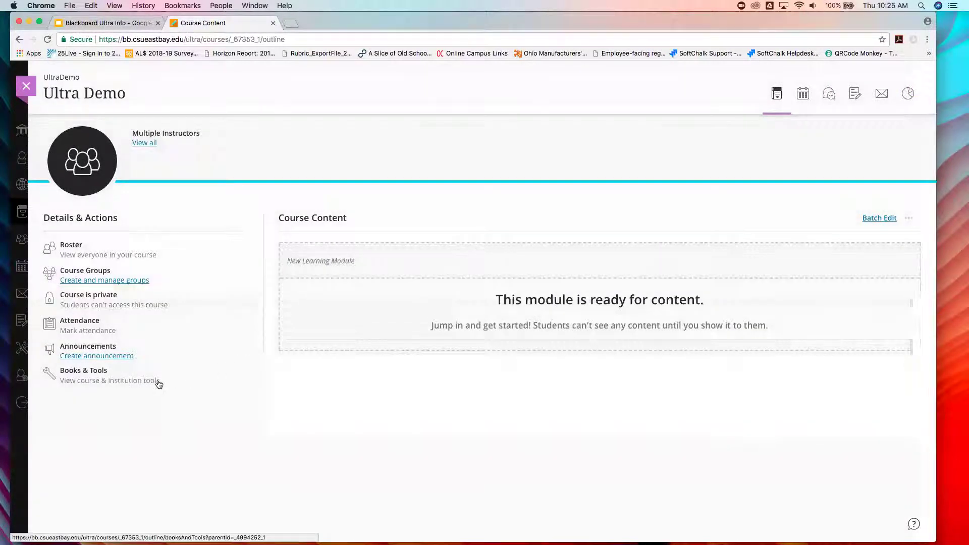
left_click(184, 379)
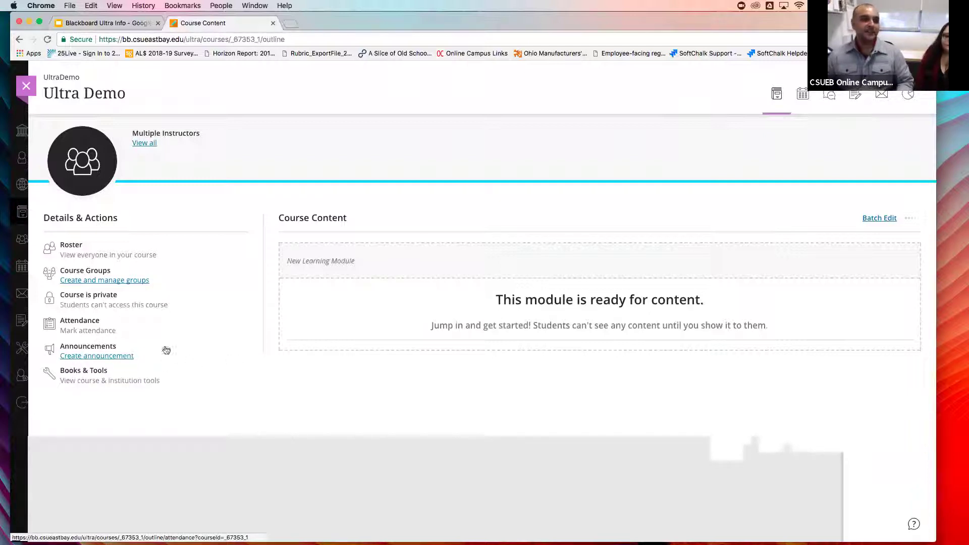
Create an announcement with title and message Test, scheduled to show on 1/17/19 at 10:26 AM, and save it
left_click(94, 346)
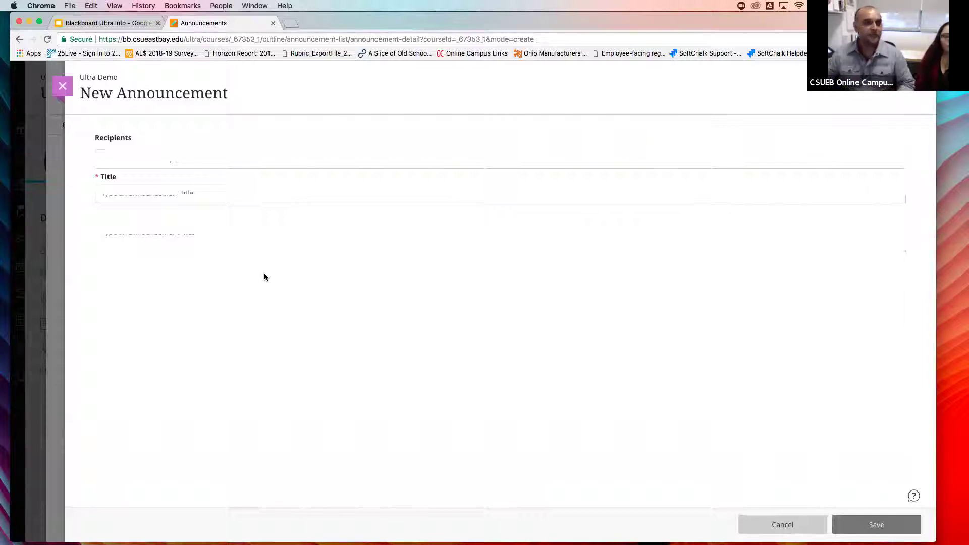
left_click(273, 197)
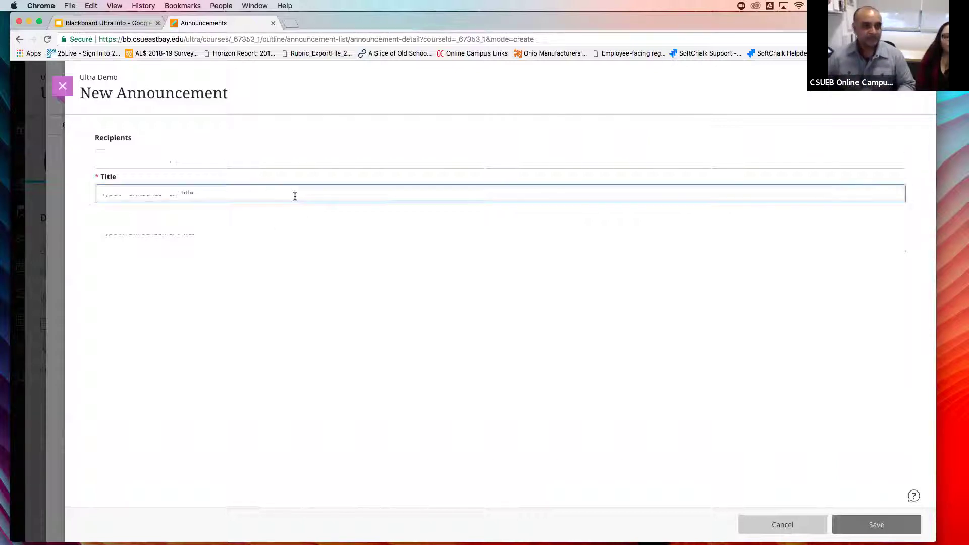
type("Test")
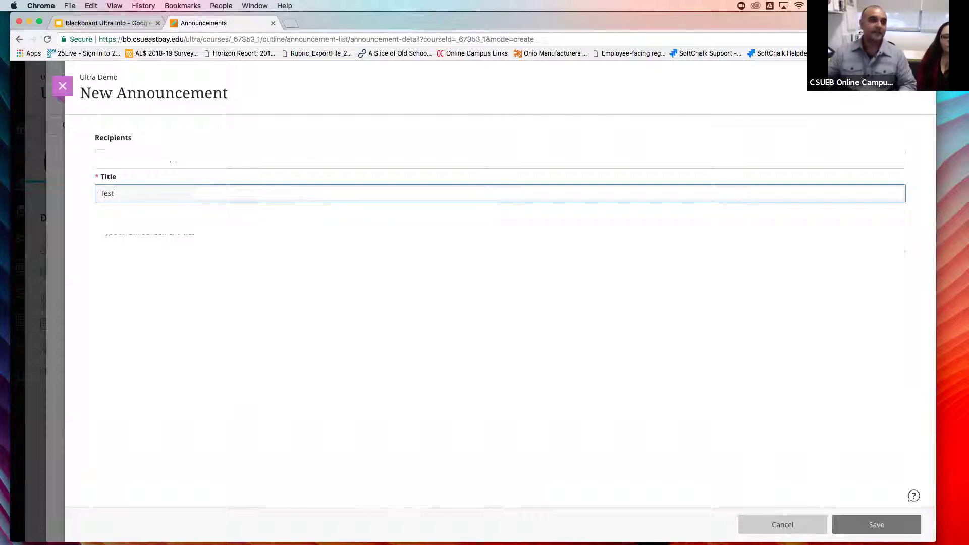
left_click(283, 231)
type("Test")
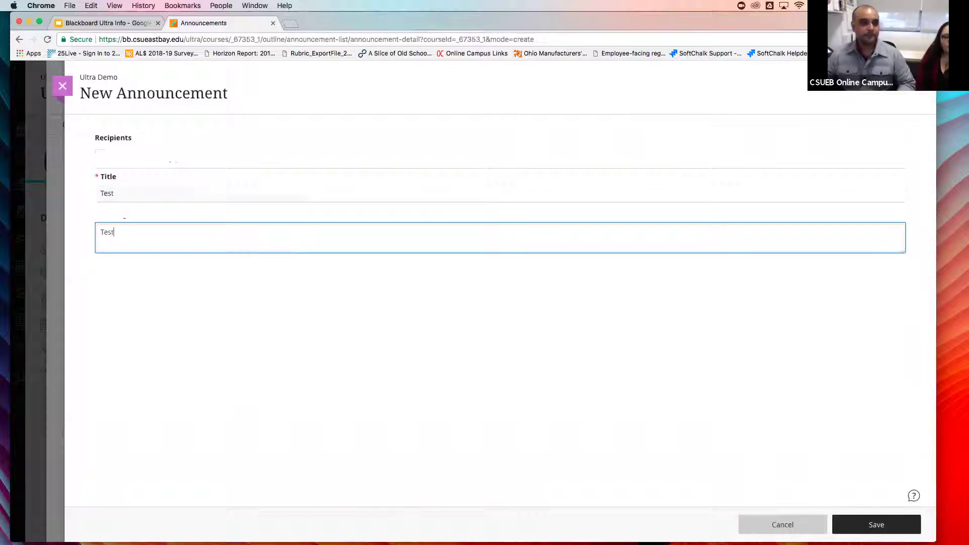
left_click(101, 263)
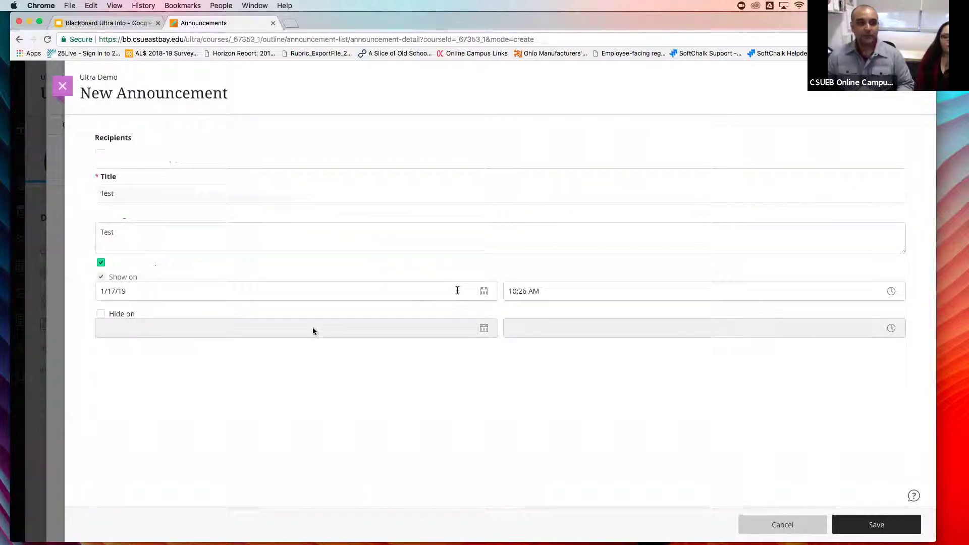
left_click(876, 525)
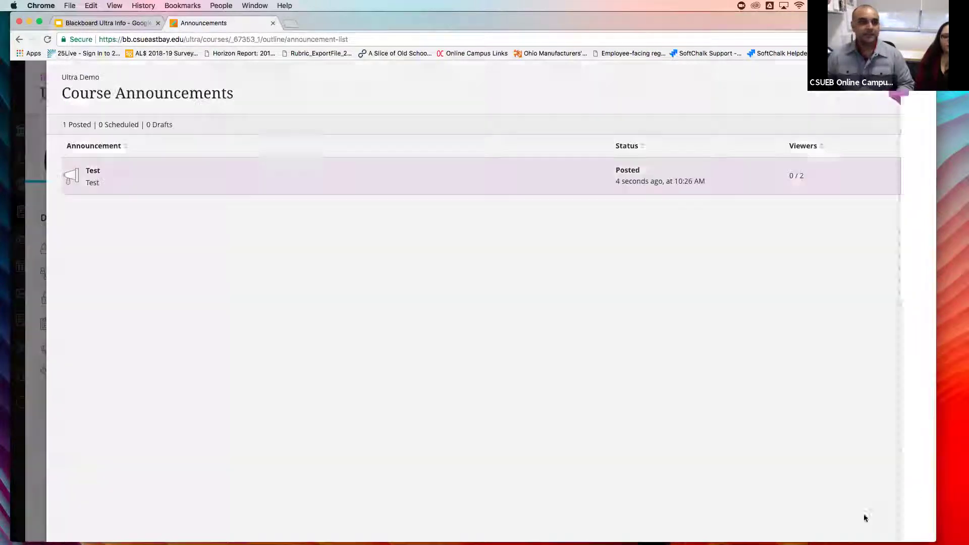
Return to the course list, reload it, and check the Ultra Demo course page again
left_click(52, 91)
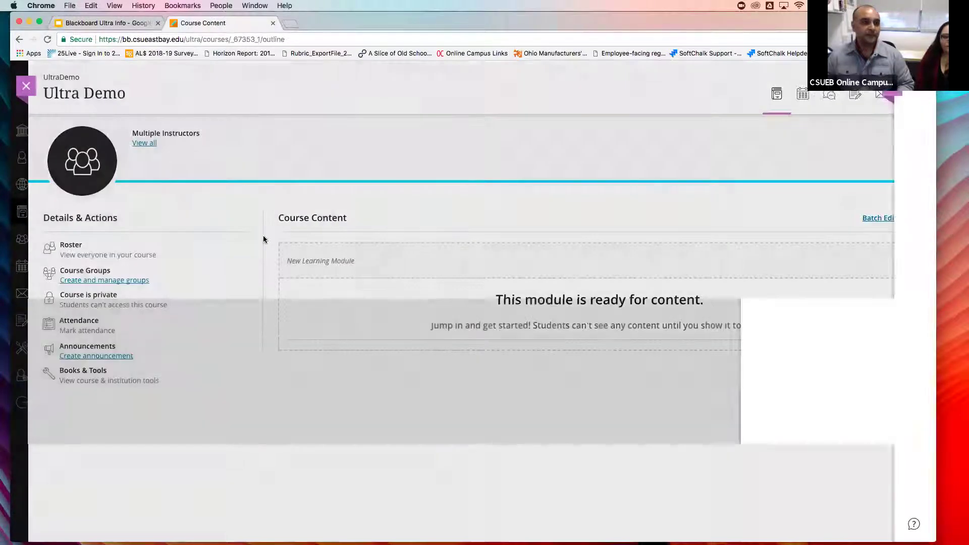
left_click(26, 86)
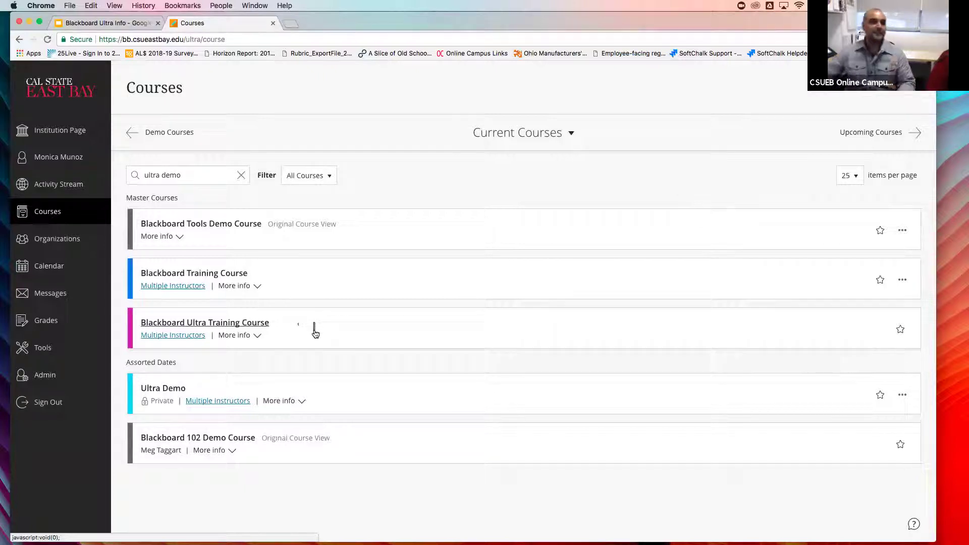
left_click(47, 39)
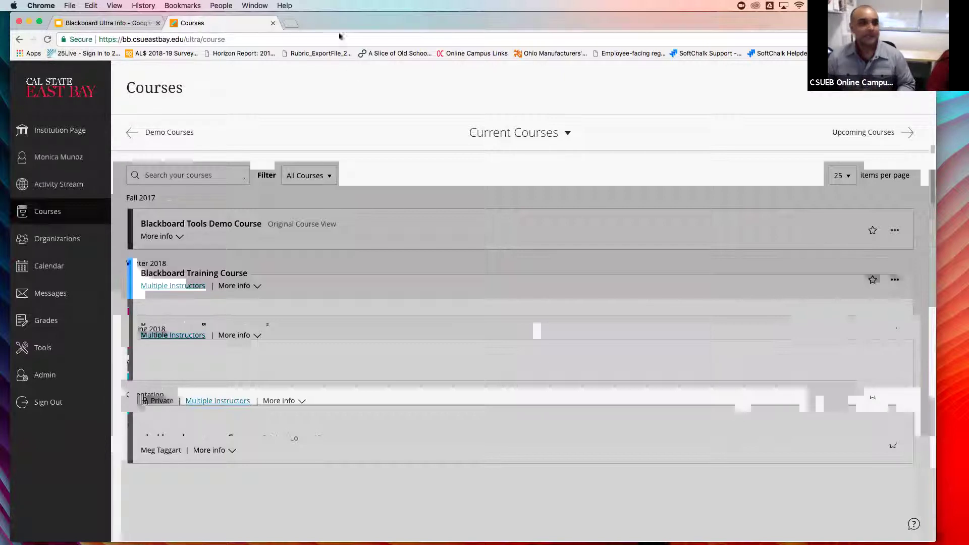
left_click(48, 39)
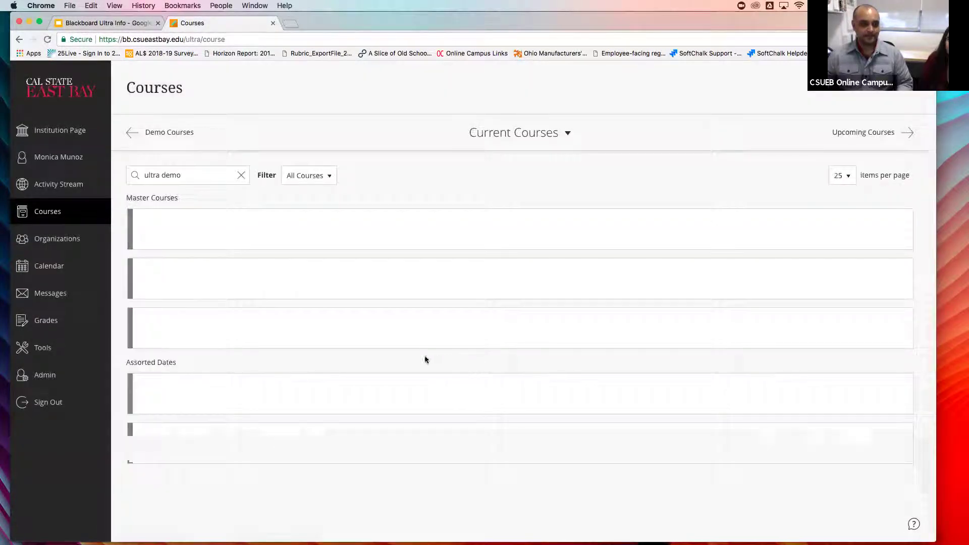
left_click(393, 378)
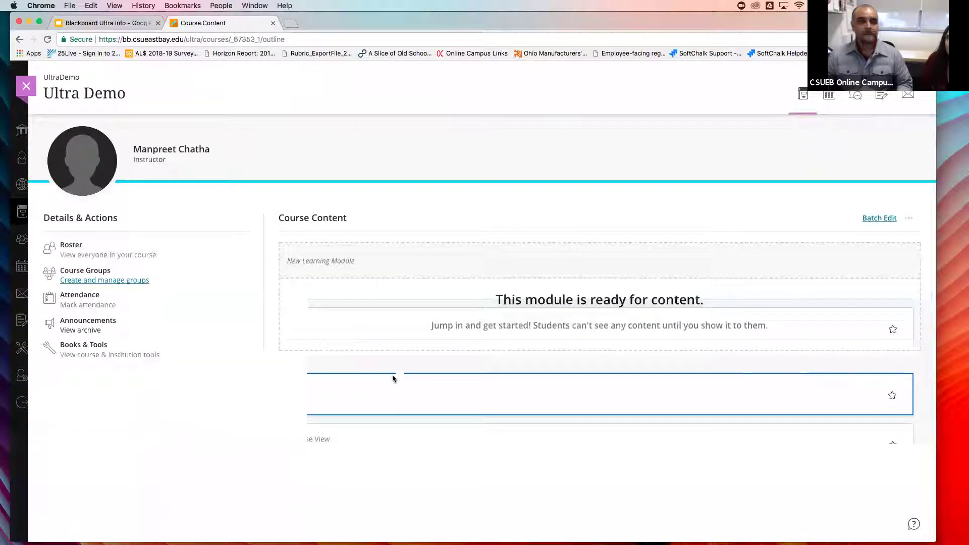
left_click(26, 85)
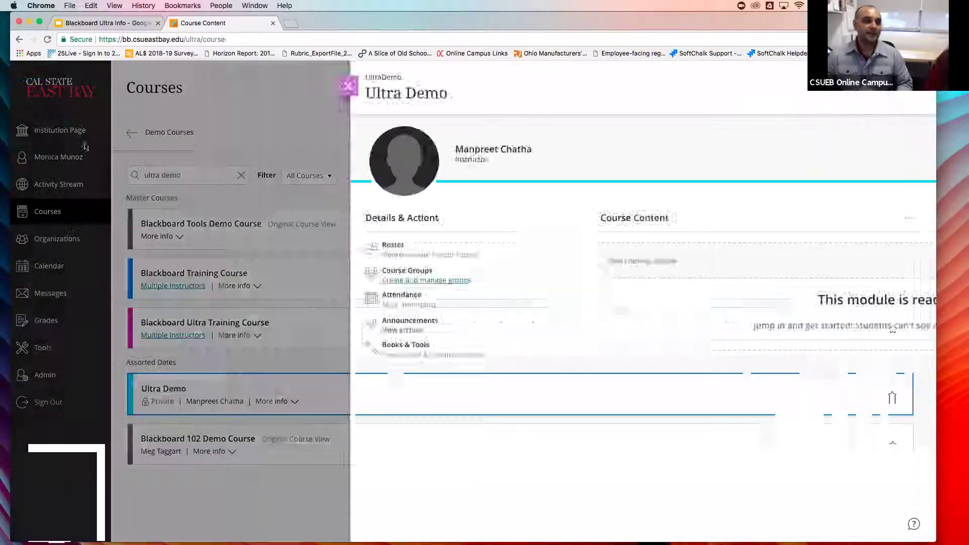
left_click(928, 39)
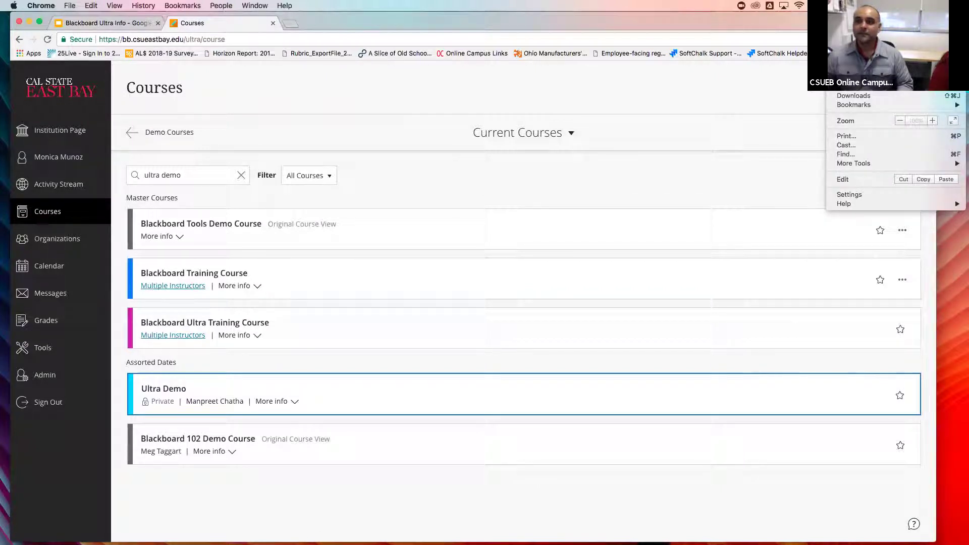
key("Escape")
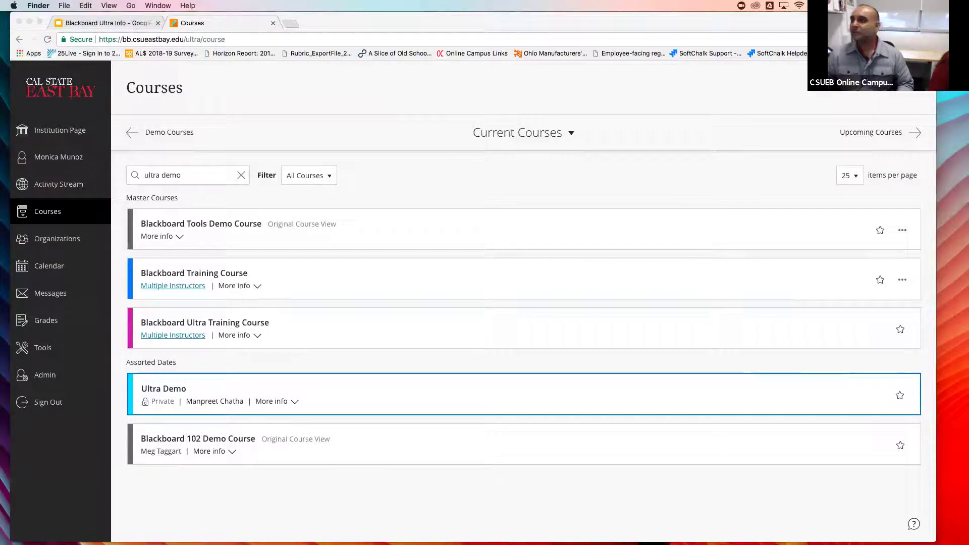
key("F11")
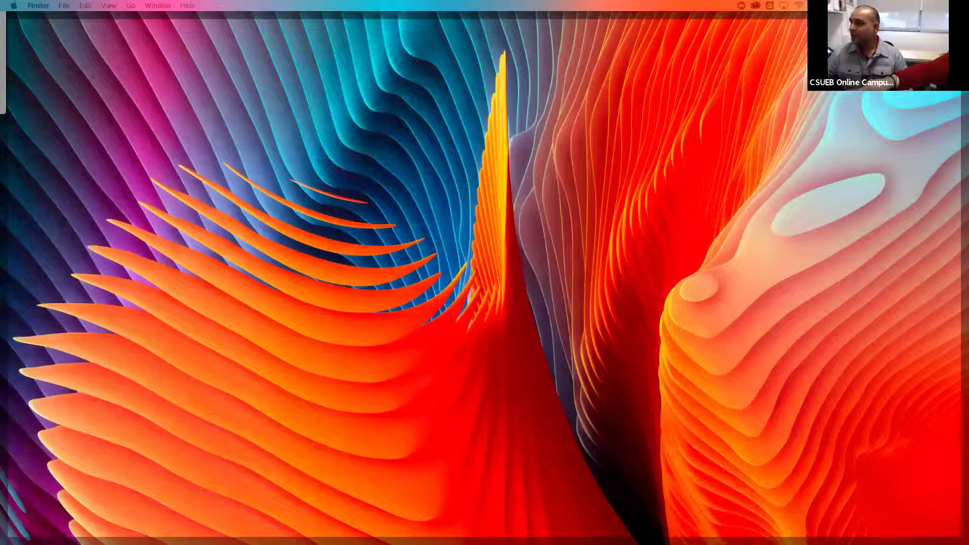
key("F11")
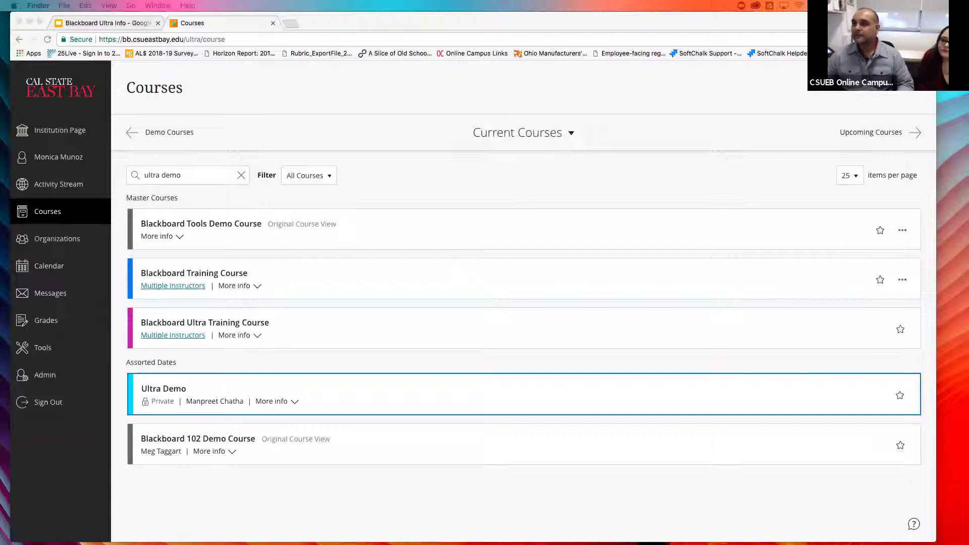
Bring the second browser window showing the course list on screen and search its courses for demo
left_click_drag(940, 37, 635, 38)
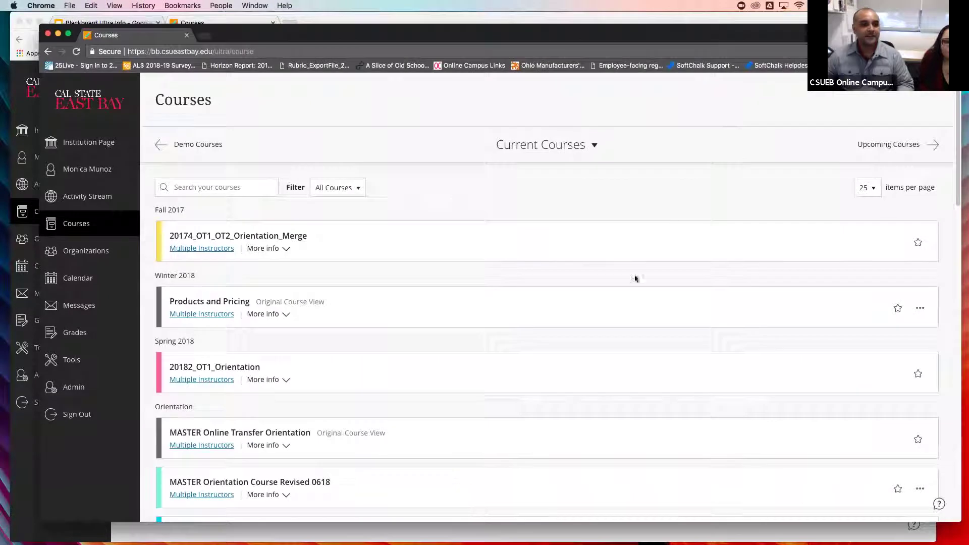
scroll(634, 277, "down", 5)
scroll(450, 381, "down", 3)
scroll(348, 447, "down", 10)
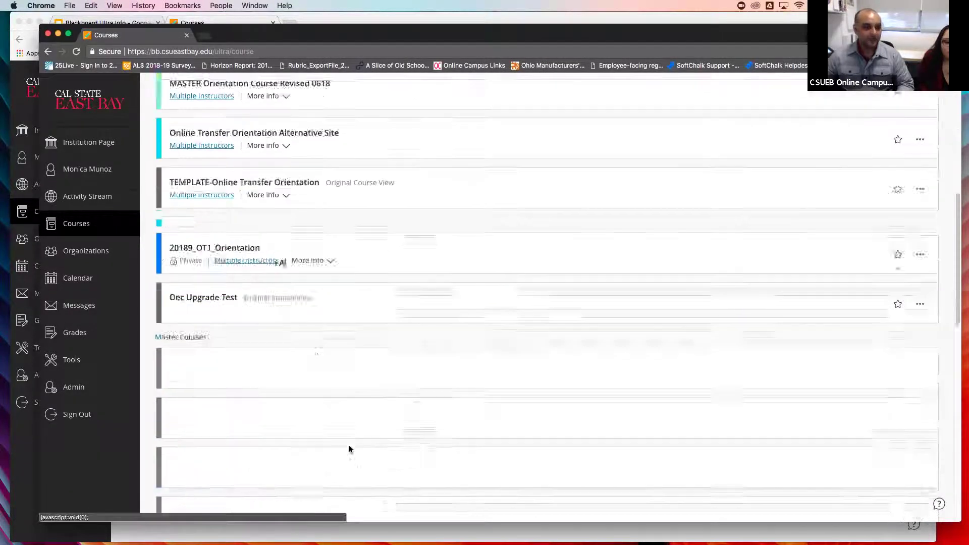
scroll(329, 417, "up", 15)
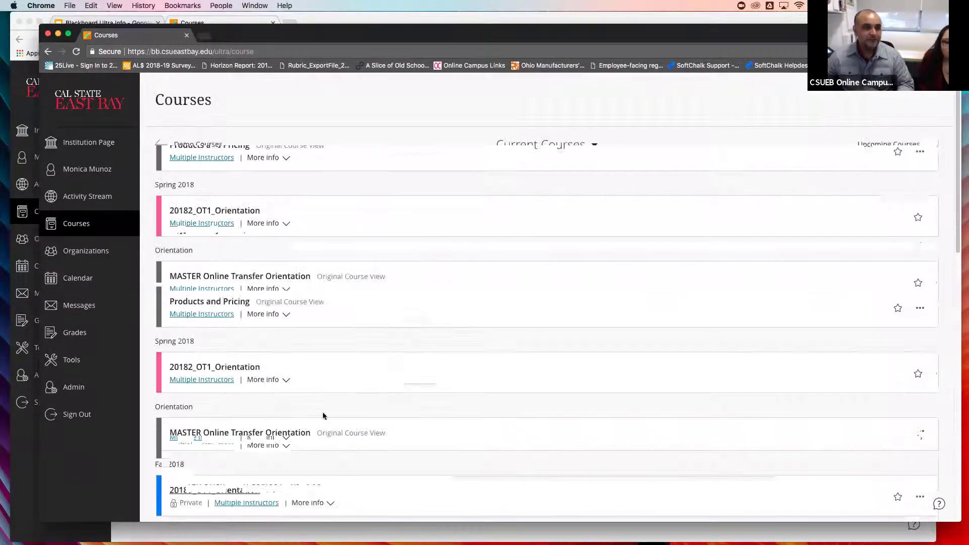
left_click(248, 193)
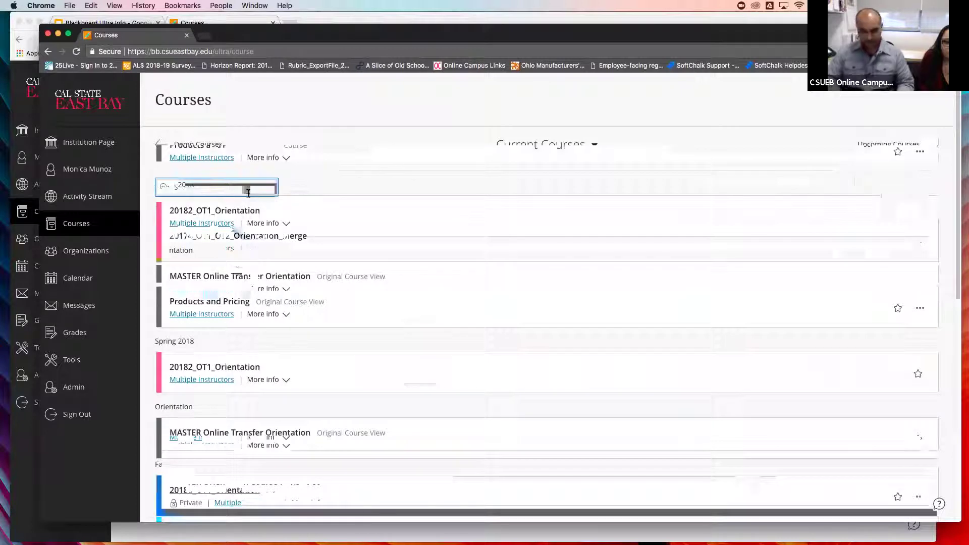
type("demo")
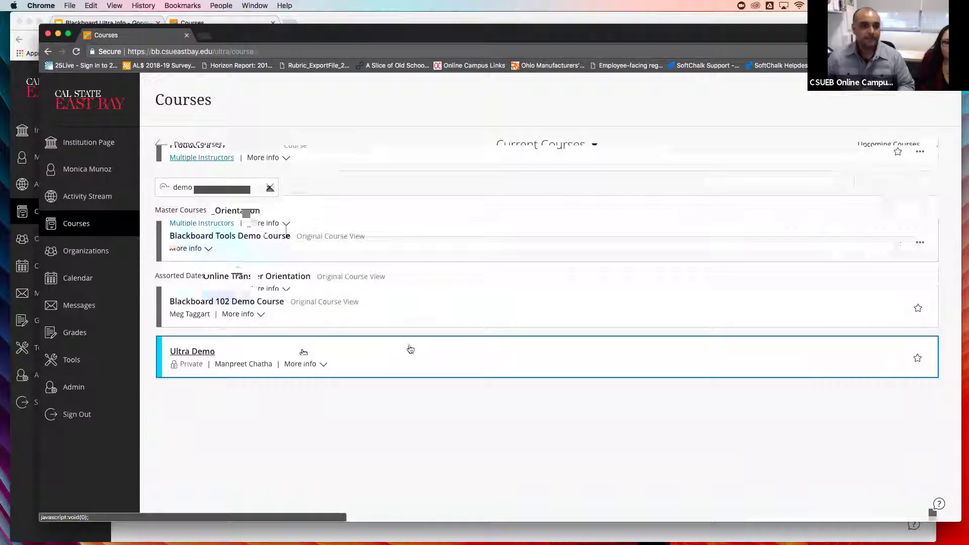
Open the Ultra Demo course in the second window, view its announcements archive, and return to the course list
left_click(410, 349)
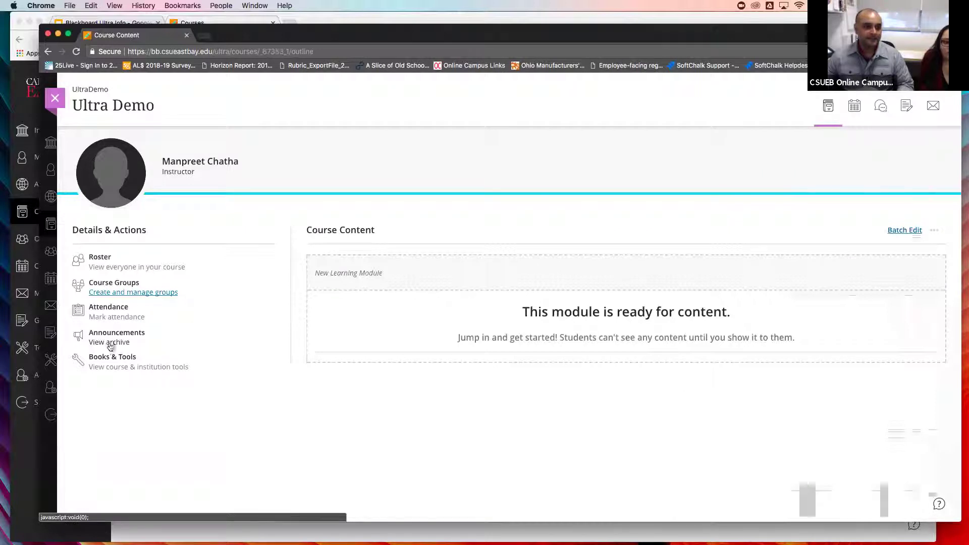
left_click(90, 345)
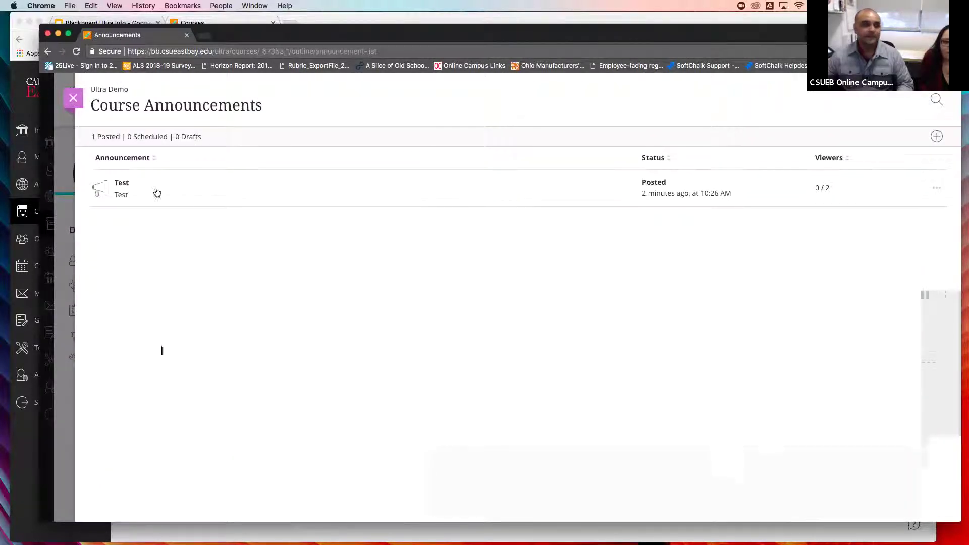
left_click(74, 100)
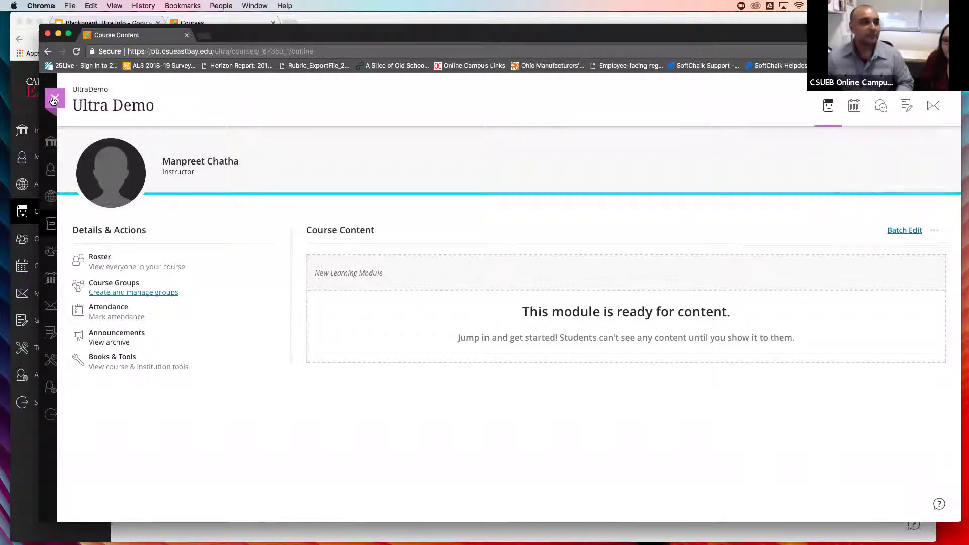
left_click(54, 101)
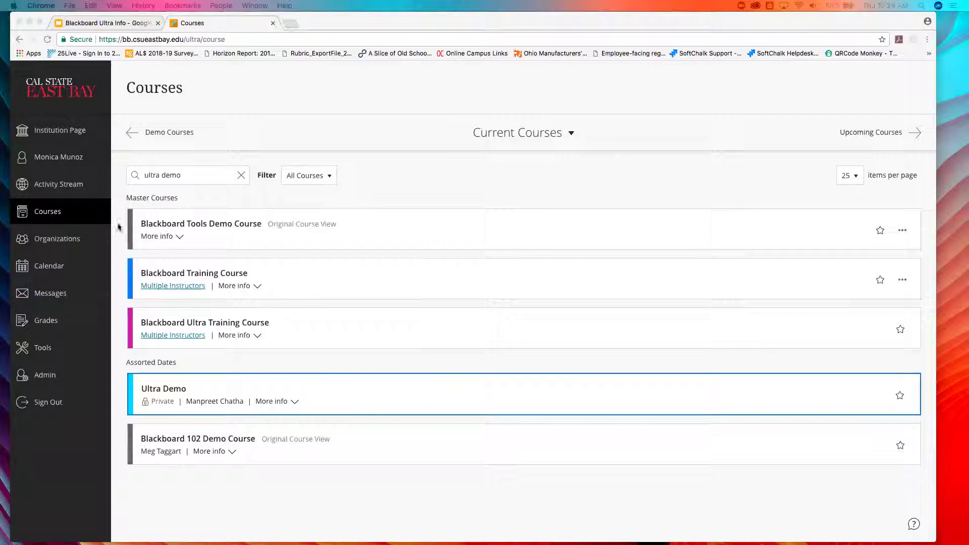
Reload the course list in the first browser window and open the Content Market from Ultra Demo's Books & Tools
left_click(47, 39)
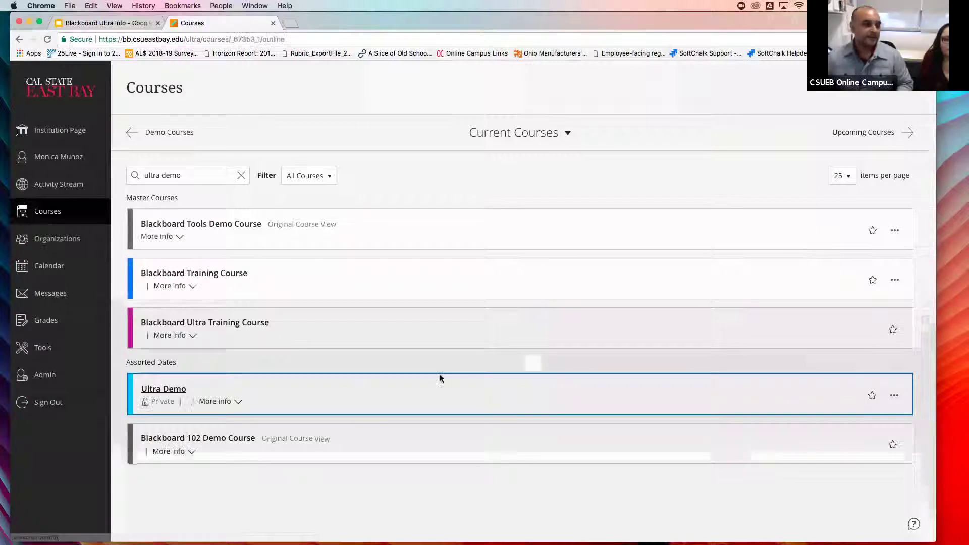
left_click(438, 382)
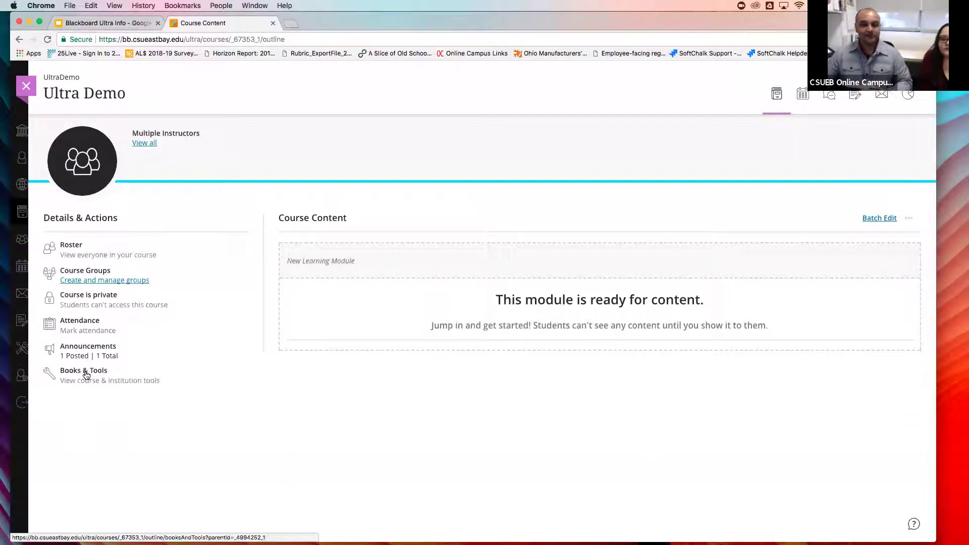
left_click(85, 375)
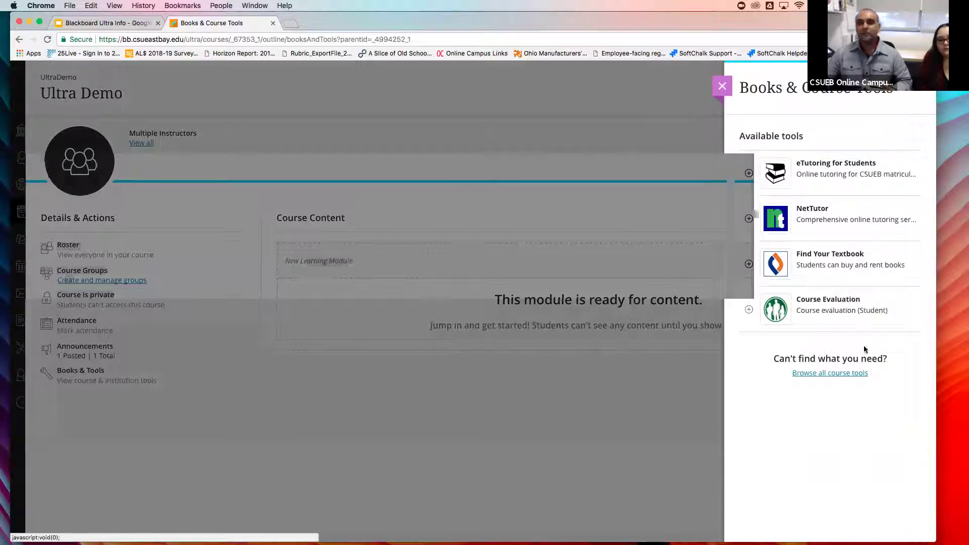
left_click(831, 374)
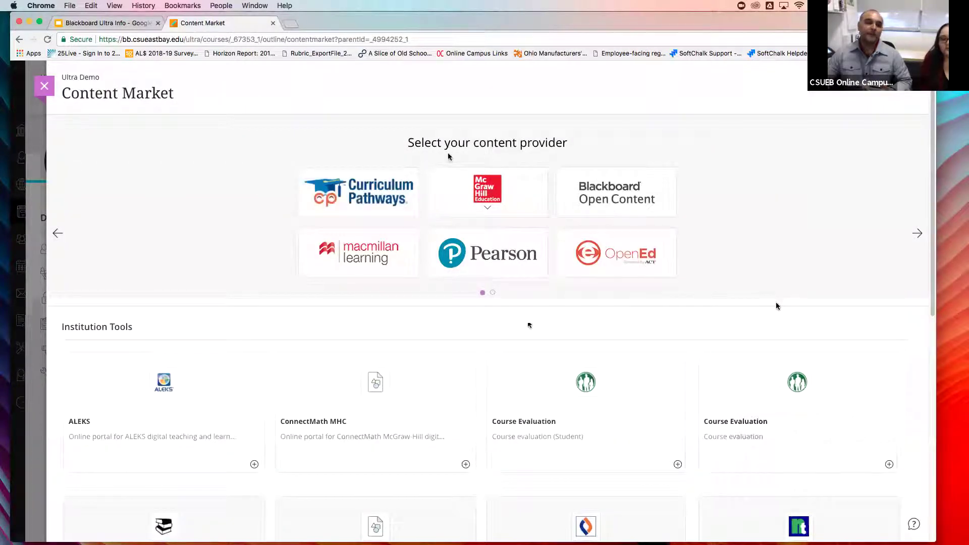
Look through both pages of content providers and the Institution Tools in the Content Market, and return to the course page
scroll(494, 422, "down", 5)
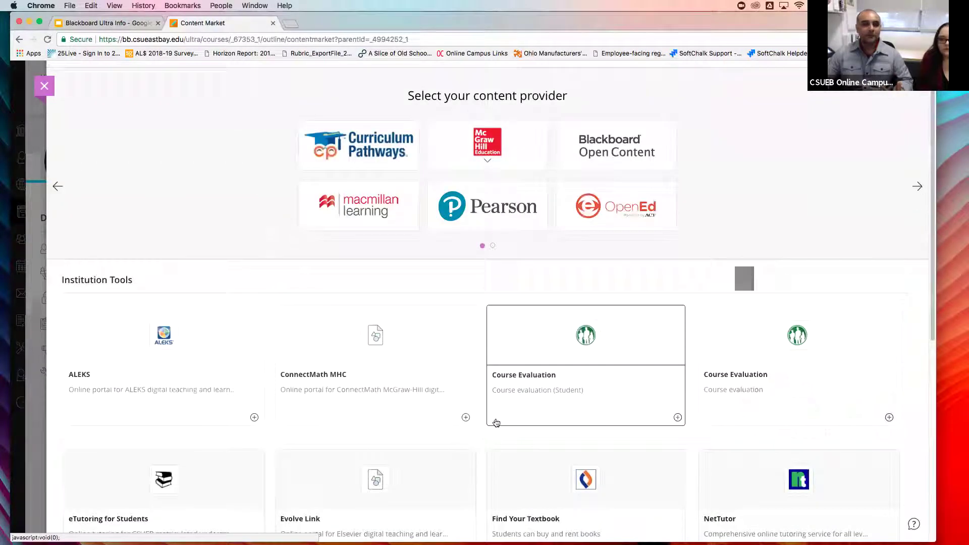
scroll(492, 423, "up", 5)
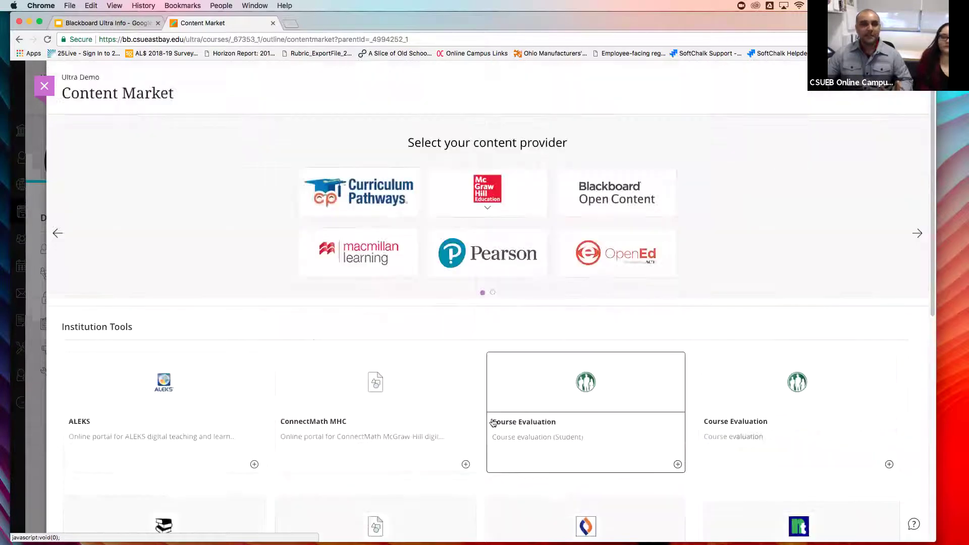
left_click(492, 294)
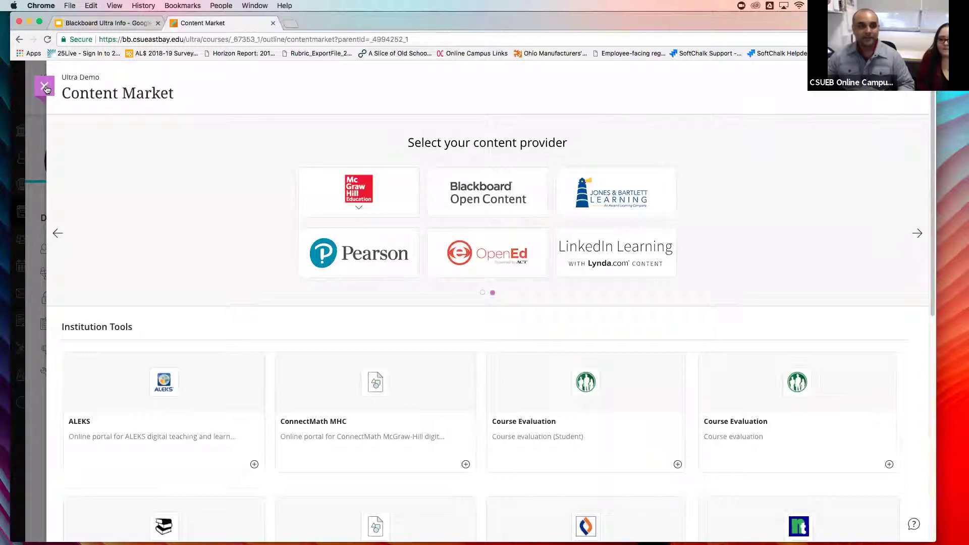
scroll(131, 241, "down", 1)
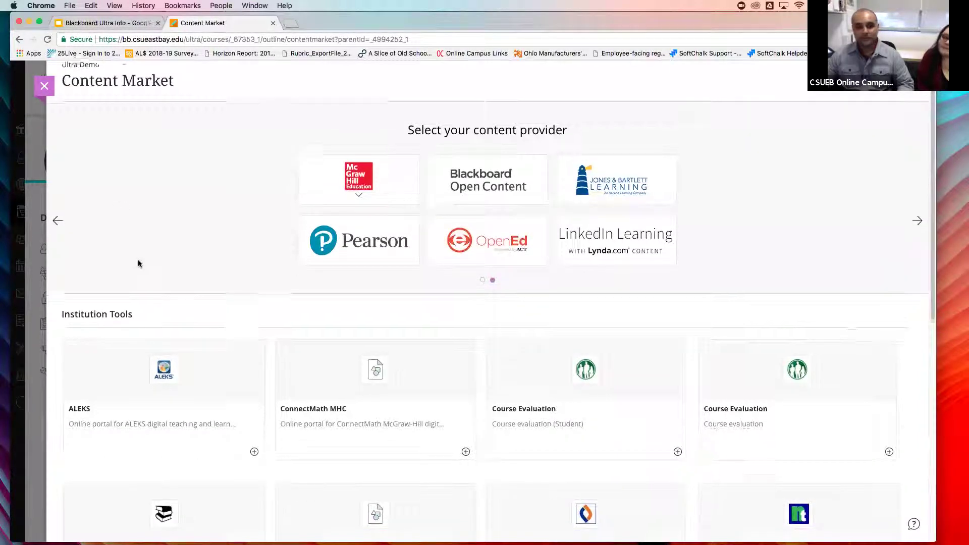
scroll(134, 260, "down", 10)
scroll(139, 263, "down", 2)
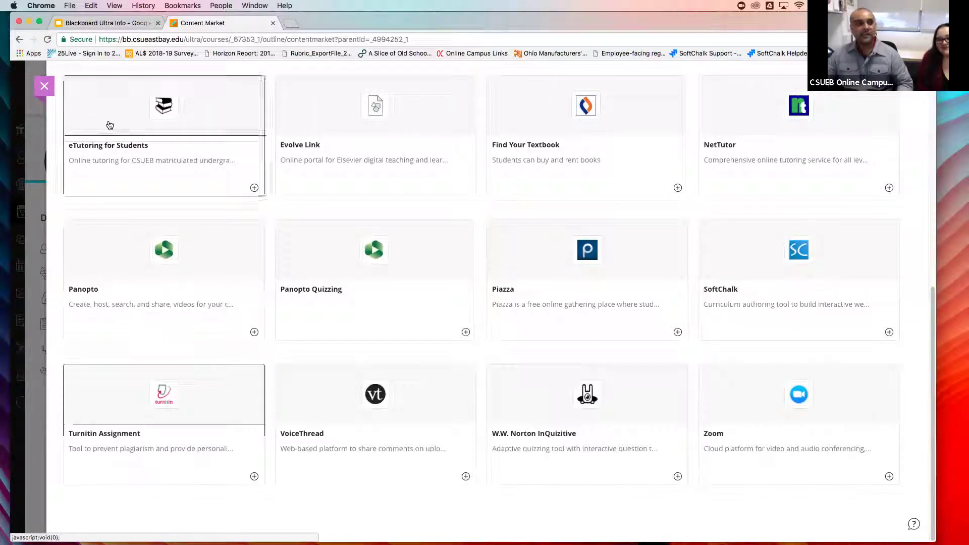
left_click(44, 85)
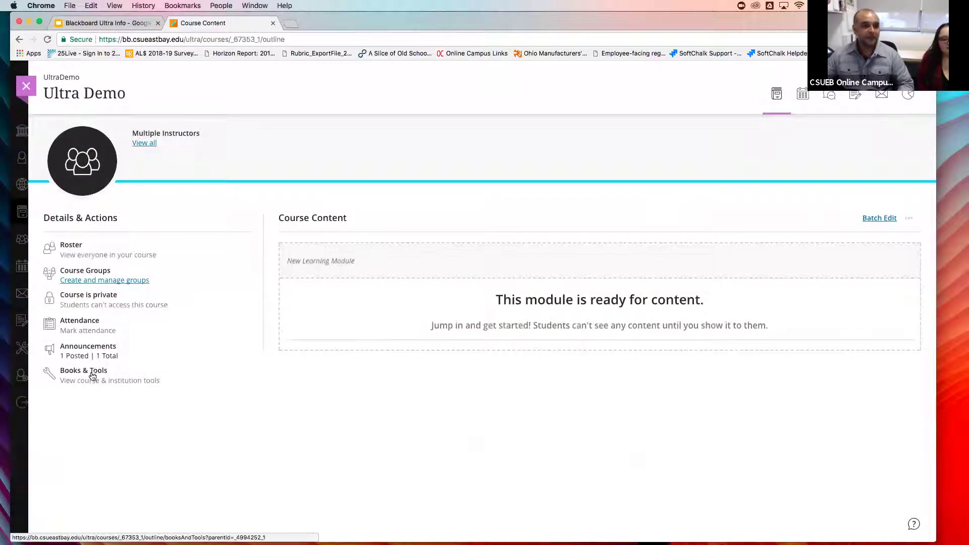
Add Turnitin Assignment from the Content Market to the course content and make it visible to students
left_click(92, 372)
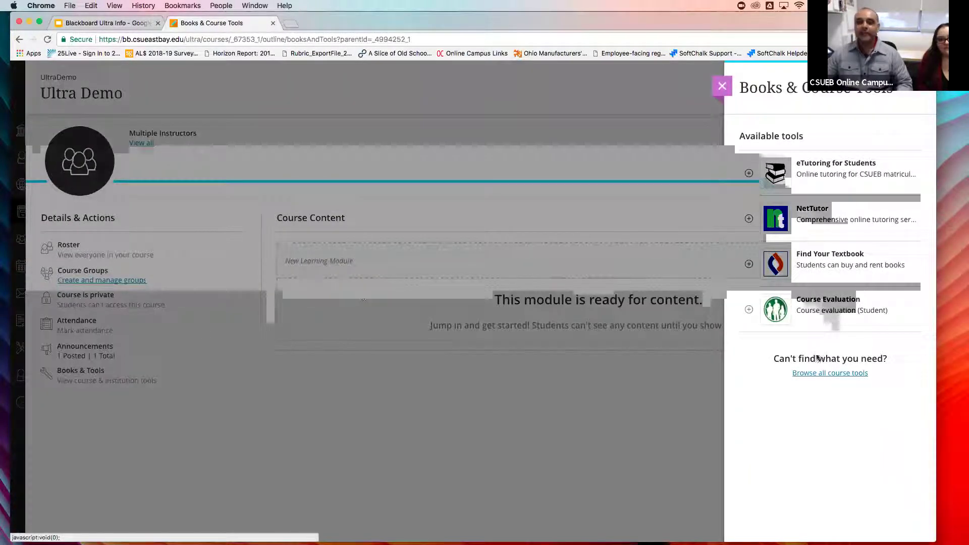
left_click(830, 373)
scroll(357, 329, "down", 5)
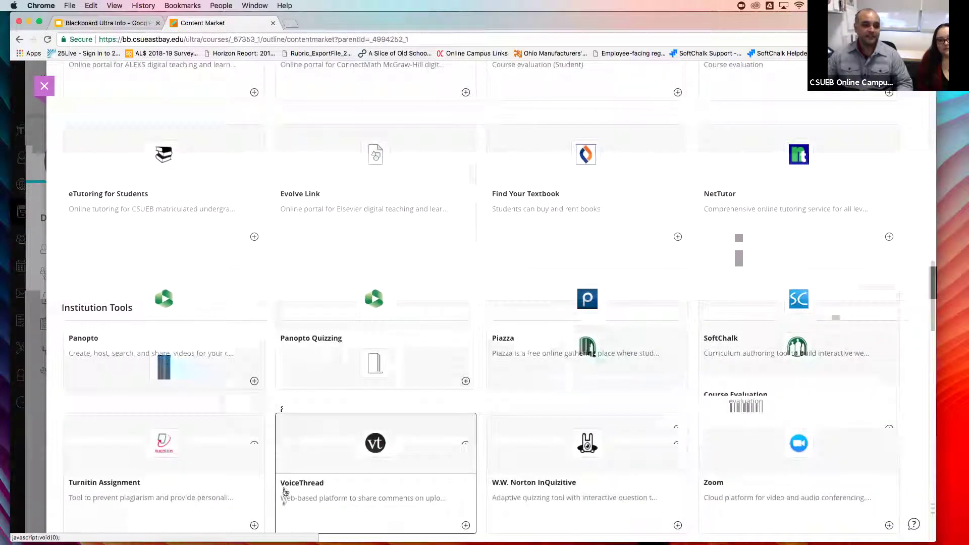
left_click(254, 525)
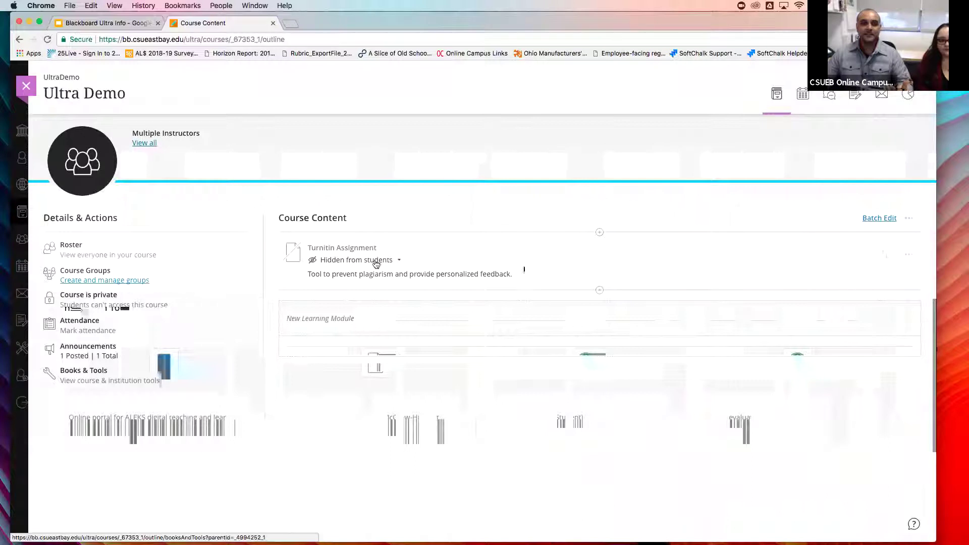
left_click(400, 261)
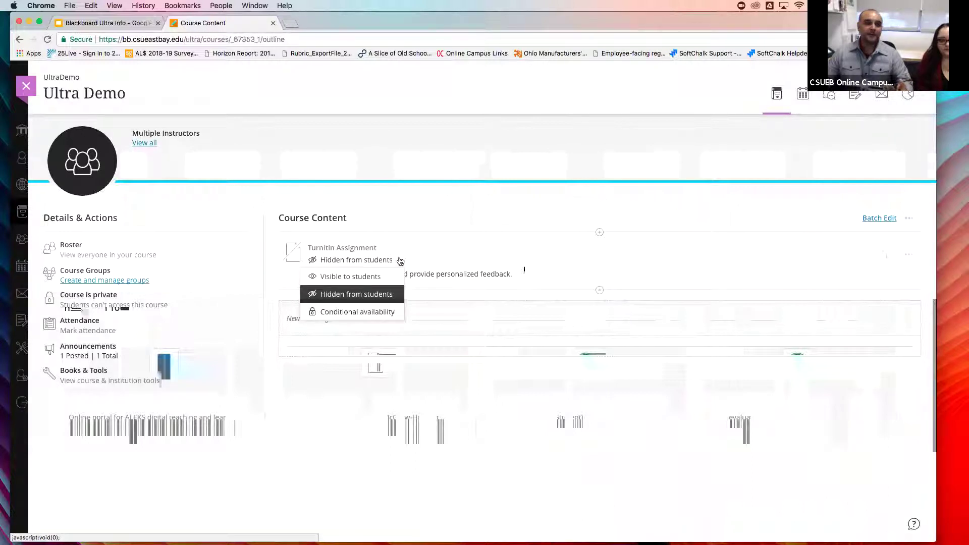
left_click(367, 277)
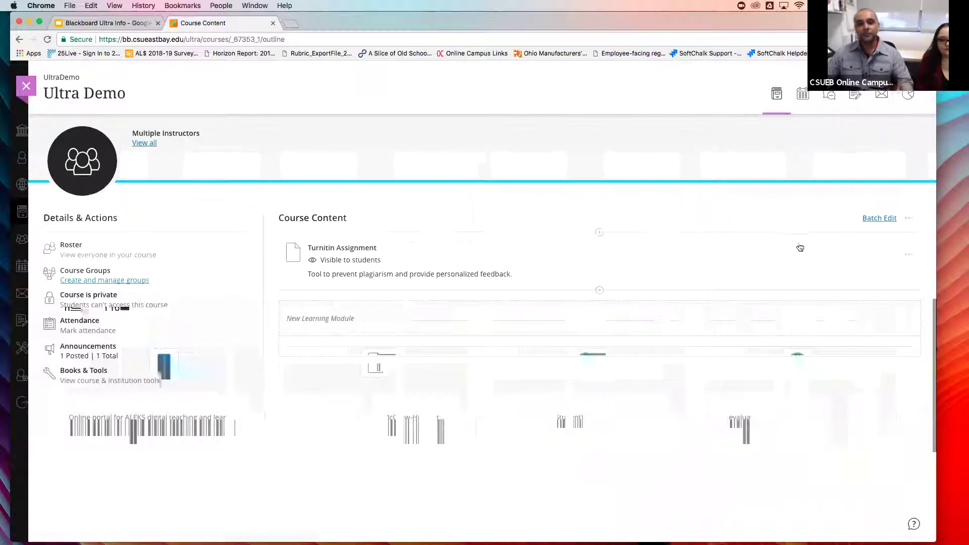
Create a gradebook entry for the Turnitin Assignment item, enter its maximum points, and save the changes
left_click(910, 258)
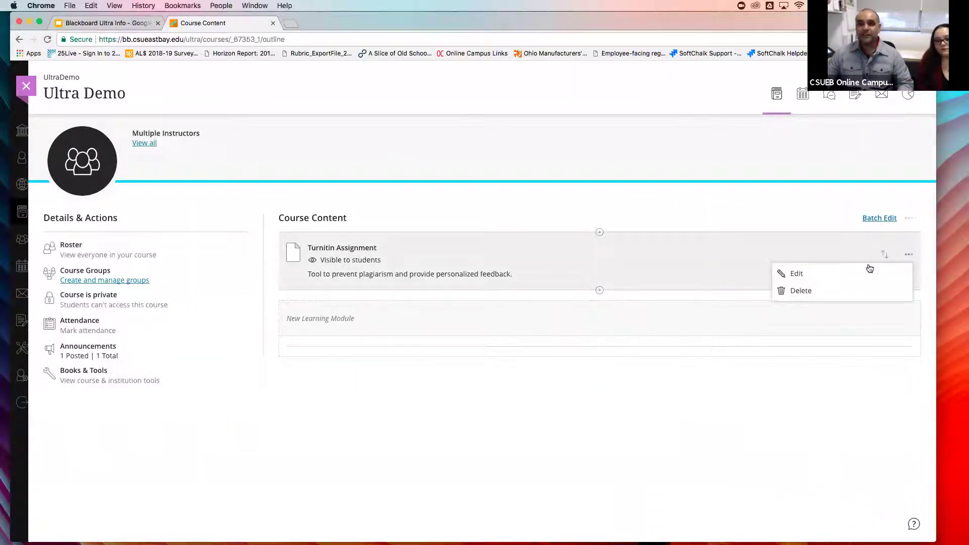
left_click(840, 274)
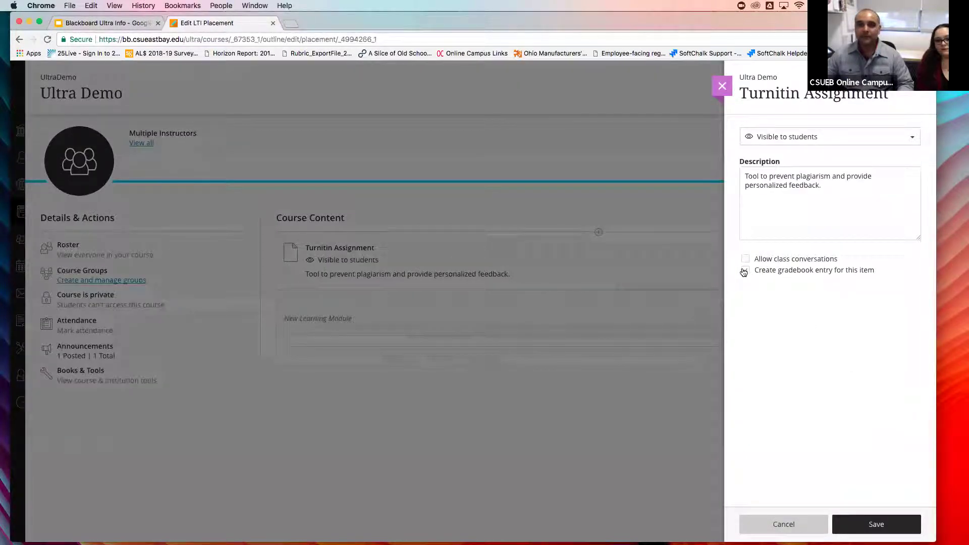
left_click(745, 271)
left_click(868, 353)
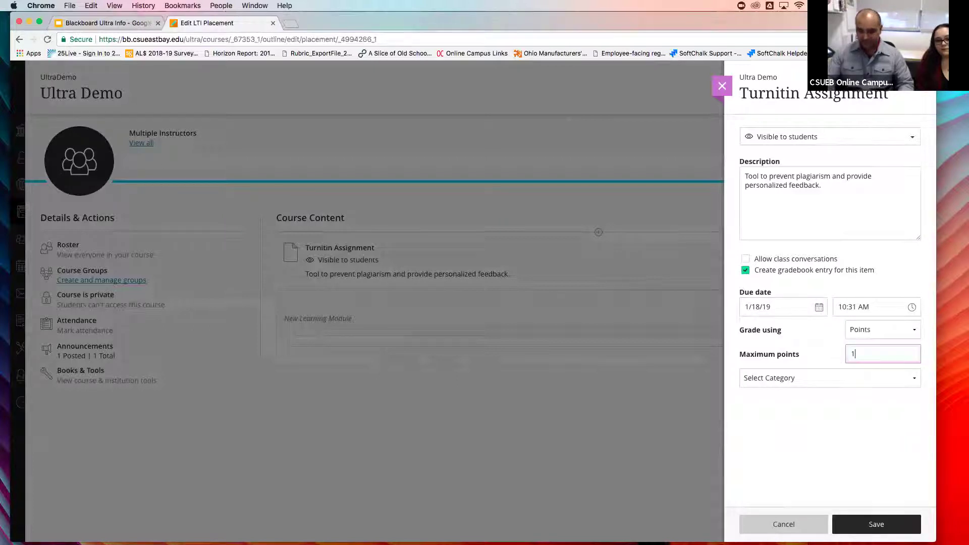
left_click(877, 524)
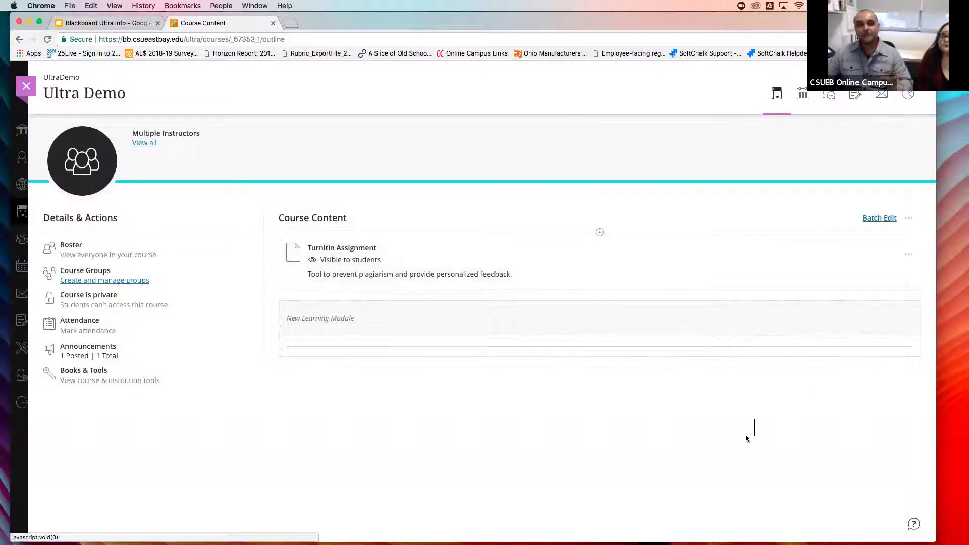
Launch the Turnitin Assignment, set its Max Grade to 10 in the settings, submit them, and return to the course content
left_click(366, 249)
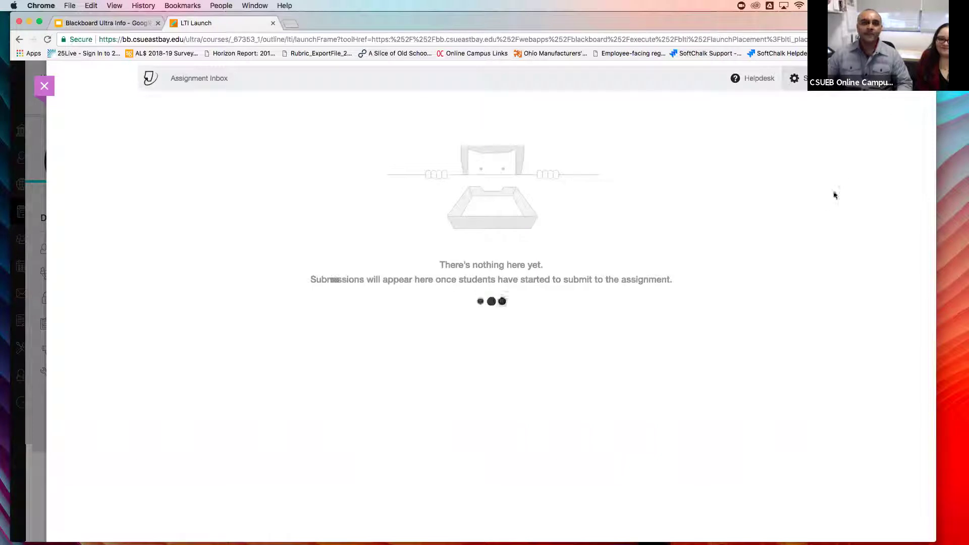
left_click(586, 129)
key("BackSpace")
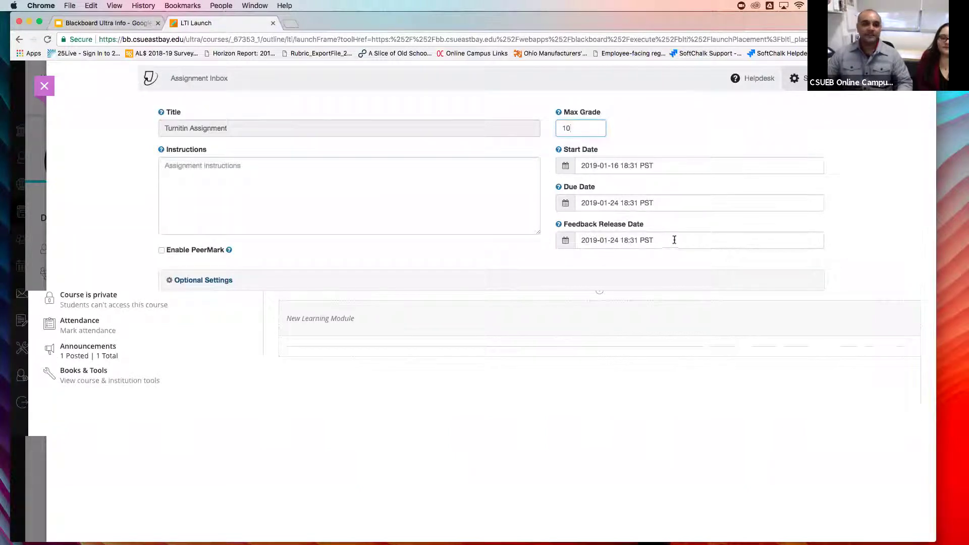
left_click(176, 309)
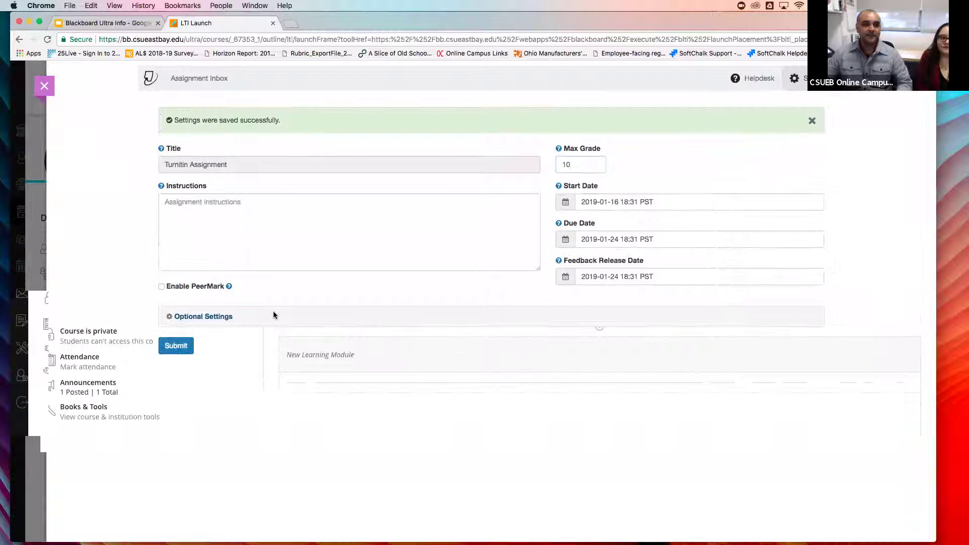
left_click(50, 92)
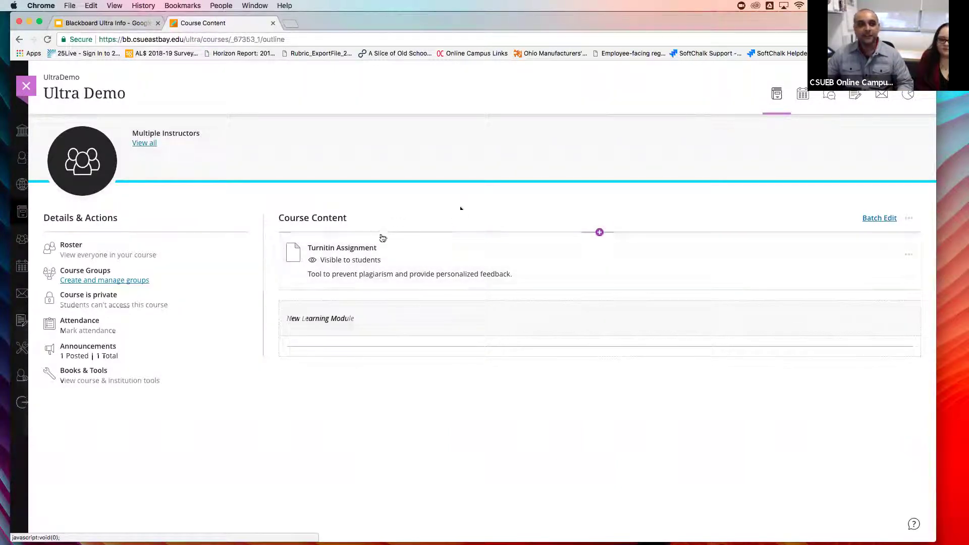
Create a new assignment above the Turnitin Assignment in the course content and title it SA
left_click(600, 232)
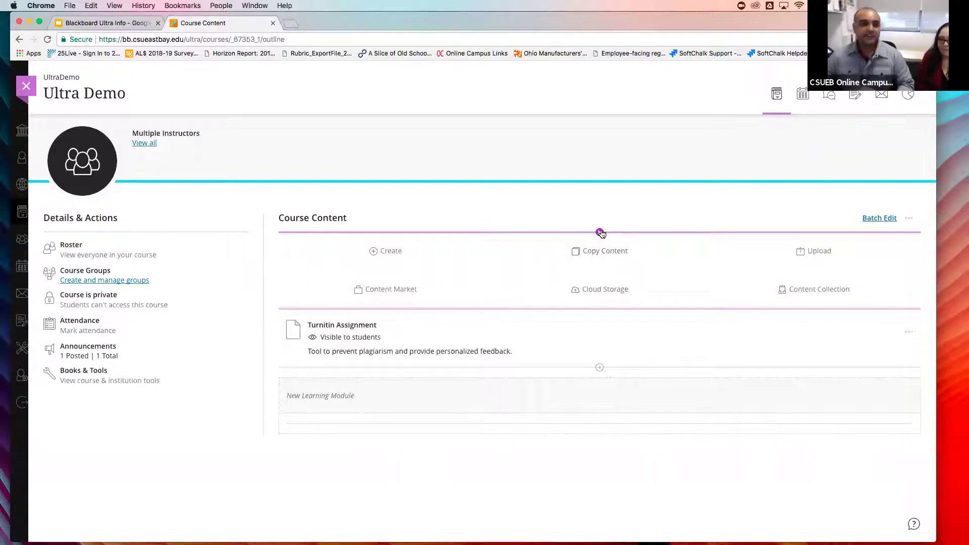
left_click(385, 251)
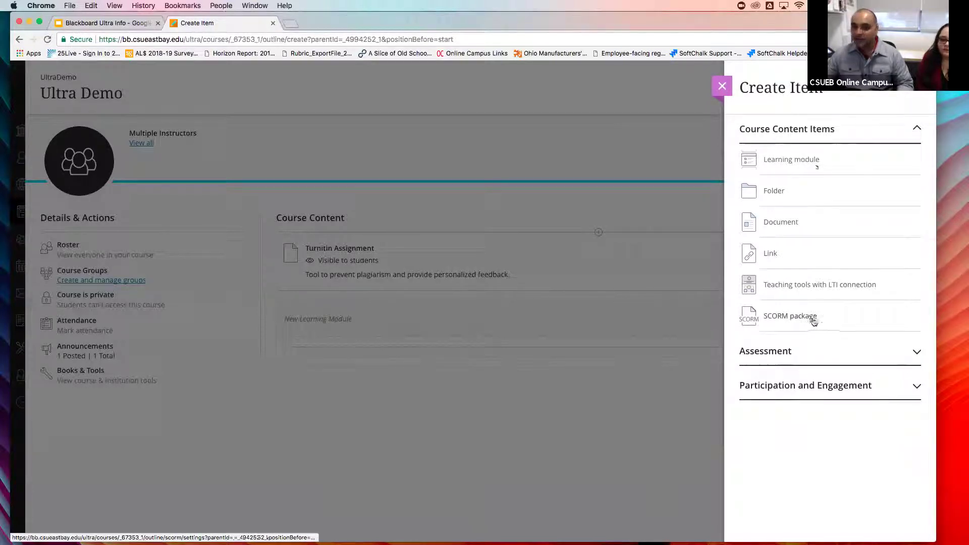
left_click(780, 353)
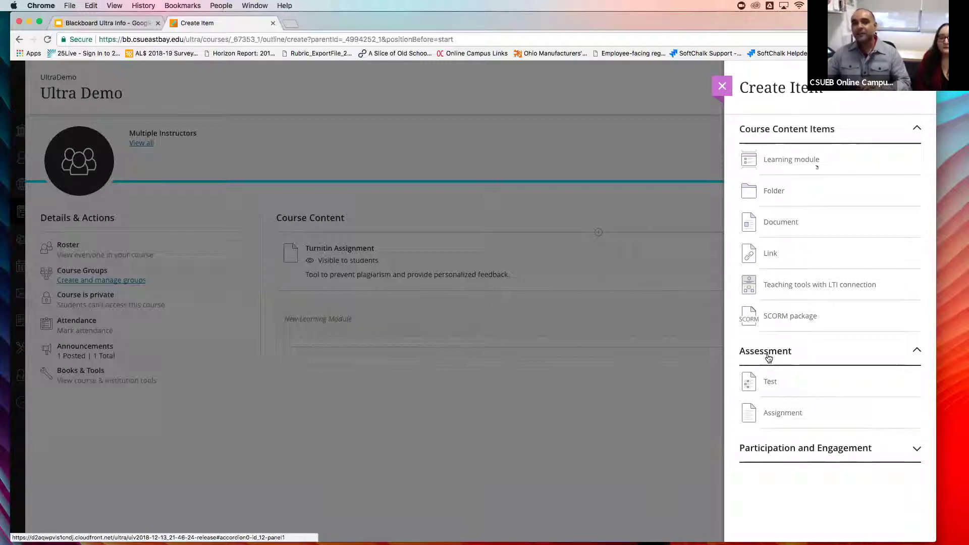
left_click(784, 417)
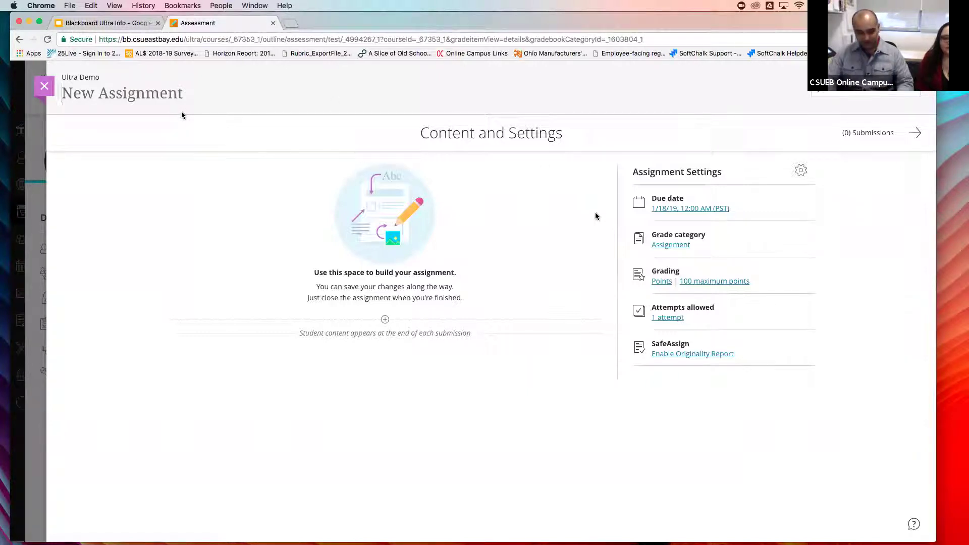
type("SA")
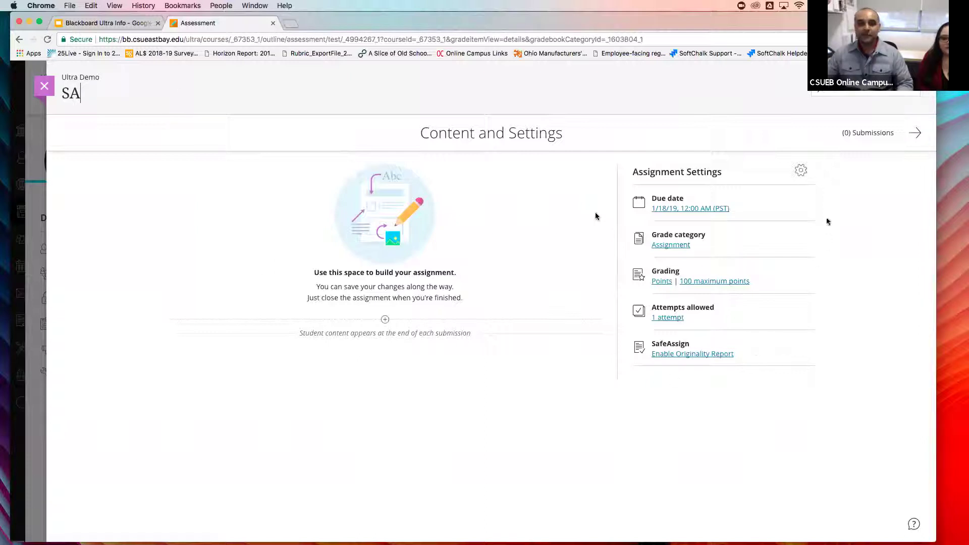
Turn on SafeAssign plagiarism checking for SA, let students view the Originality Report, and exclude submissions from the institutional and Global Reference Databases
left_click(690, 354)
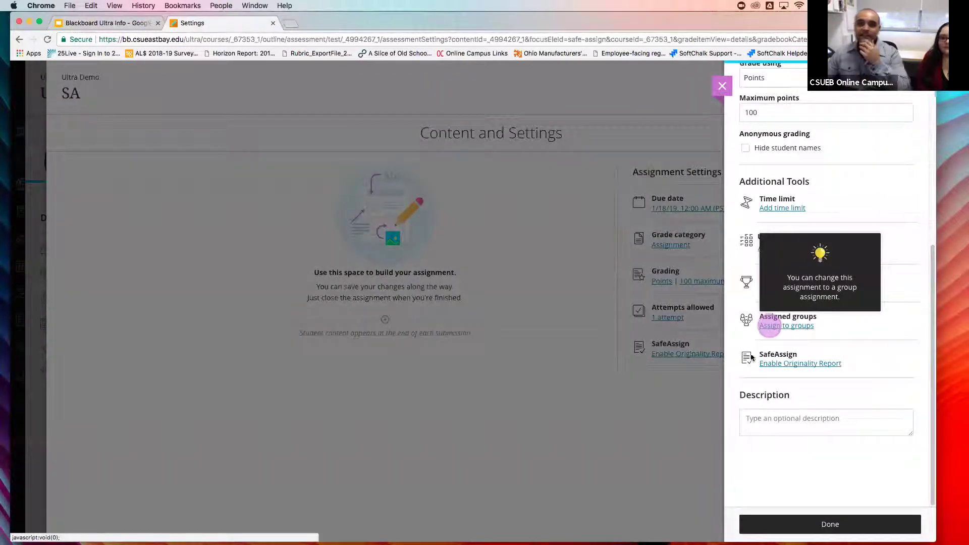
left_click(883, 322)
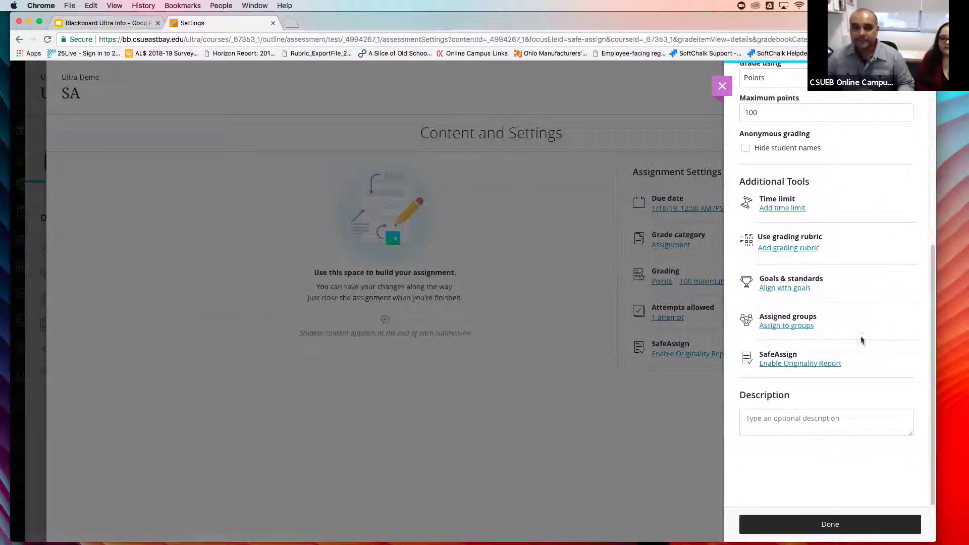
left_click(806, 365)
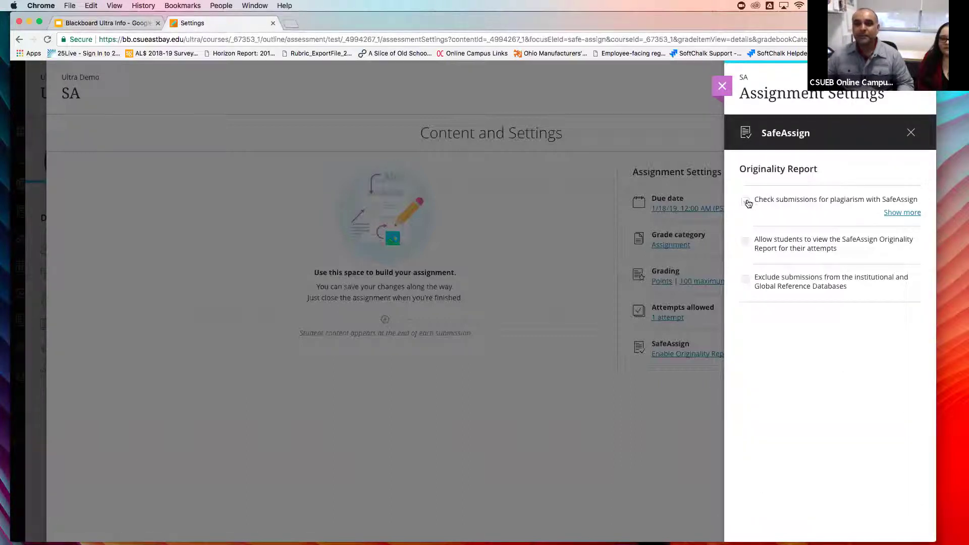
left_click(746, 202)
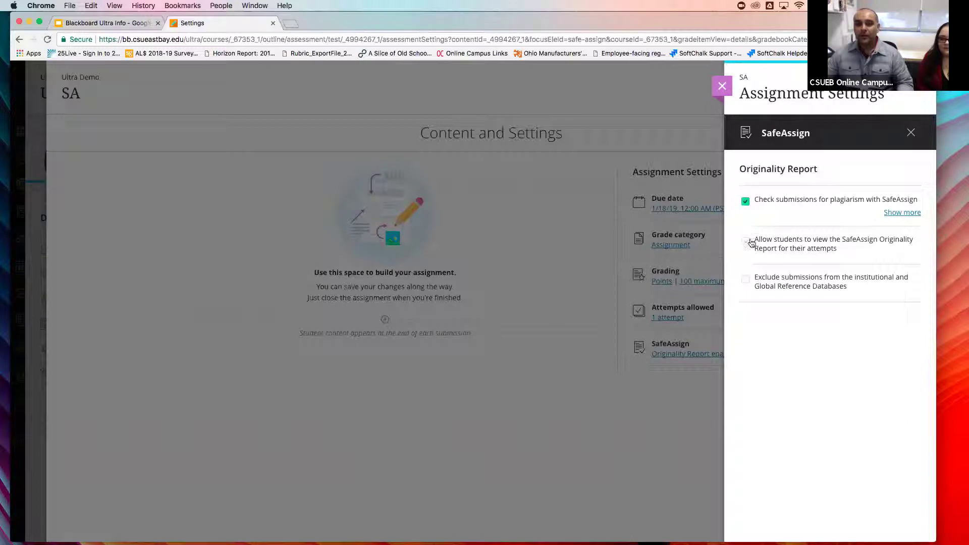
left_click(745, 242)
left_click(748, 281)
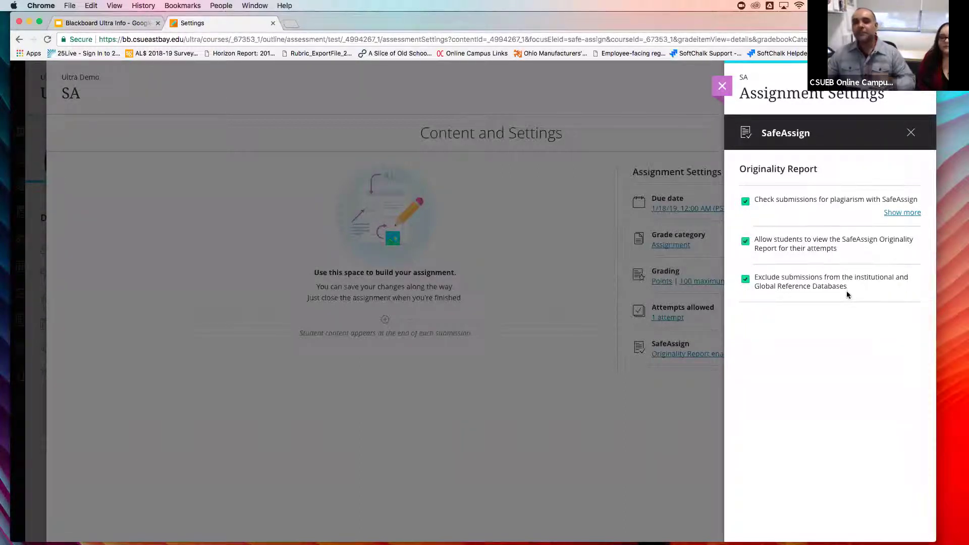
left_click(910, 134)
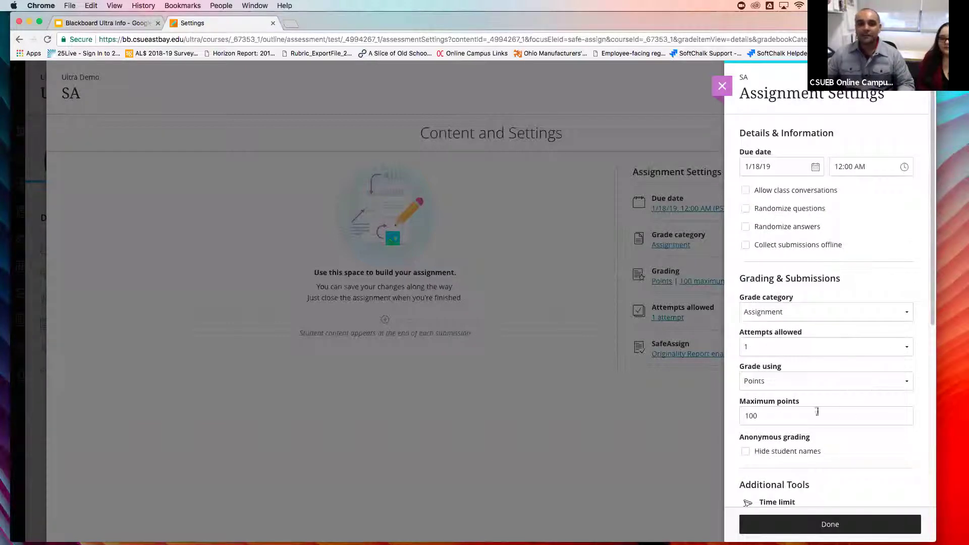
scroll(814, 408, "down", 1)
scroll(814, 408, "down", 3)
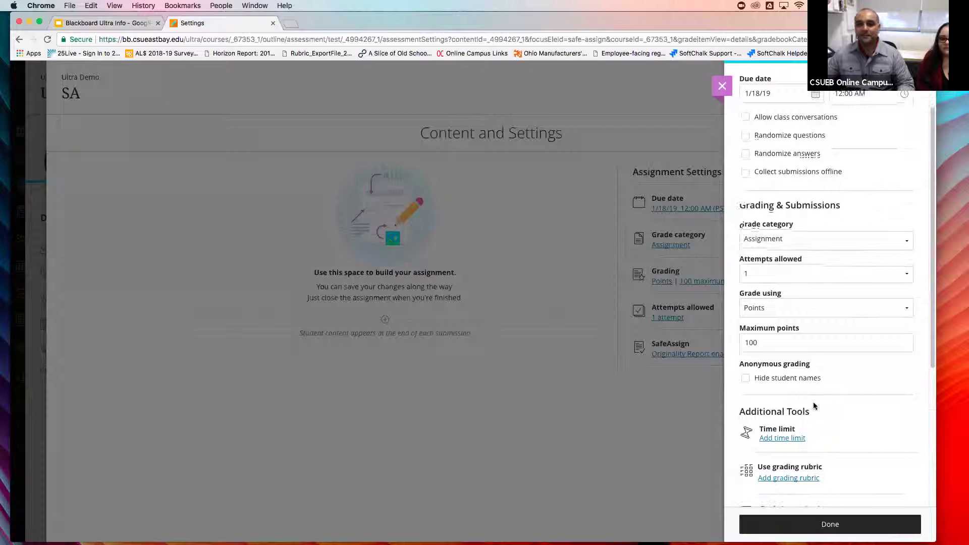
left_click(813, 526)
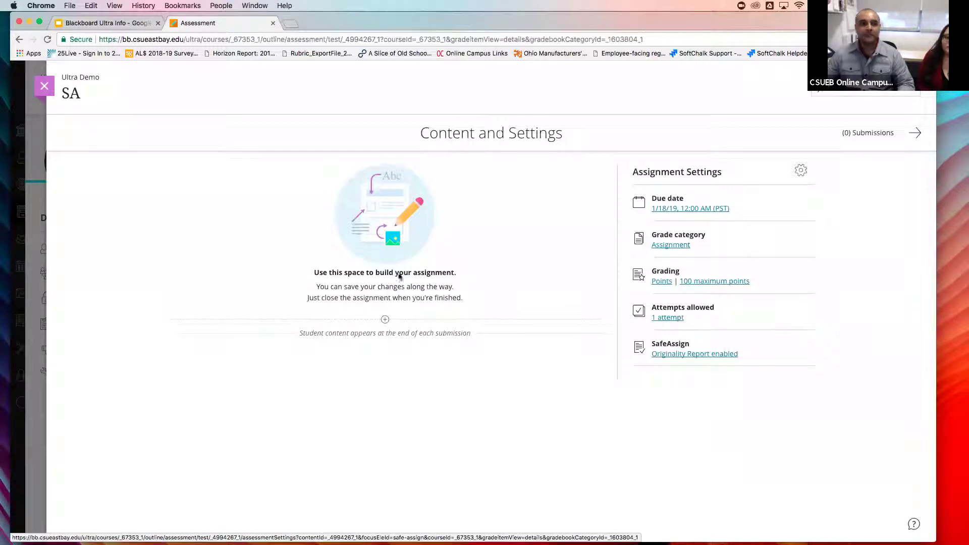
left_click(384, 319)
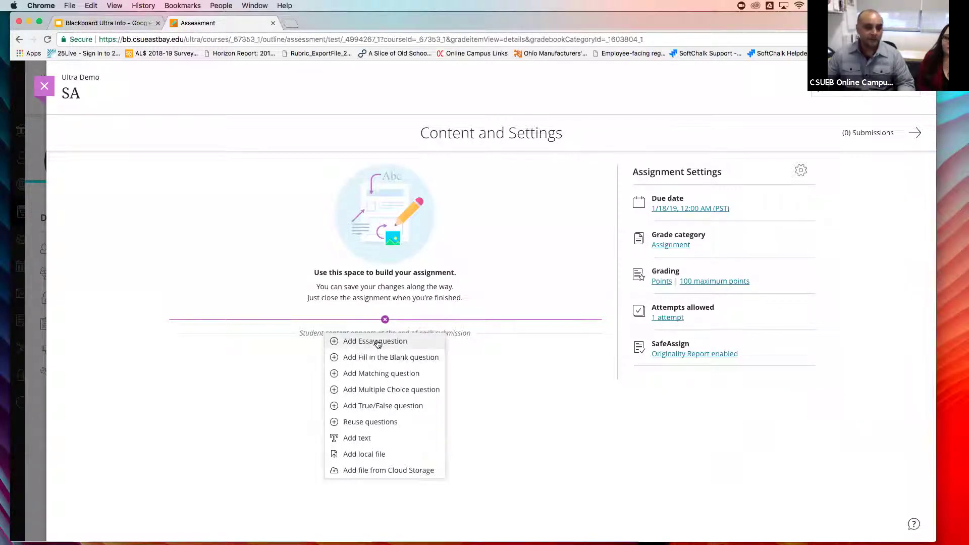
left_click(404, 343)
left_click(363, 262)
left_click(525, 286)
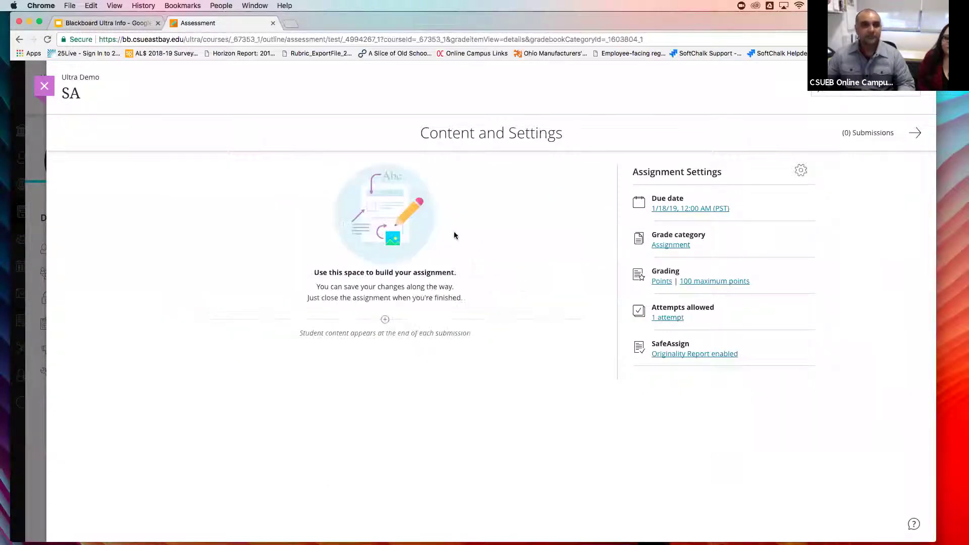
Add a text block reading "Submit your paper here" to the SA assignment content and save it
left_click(385, 320)
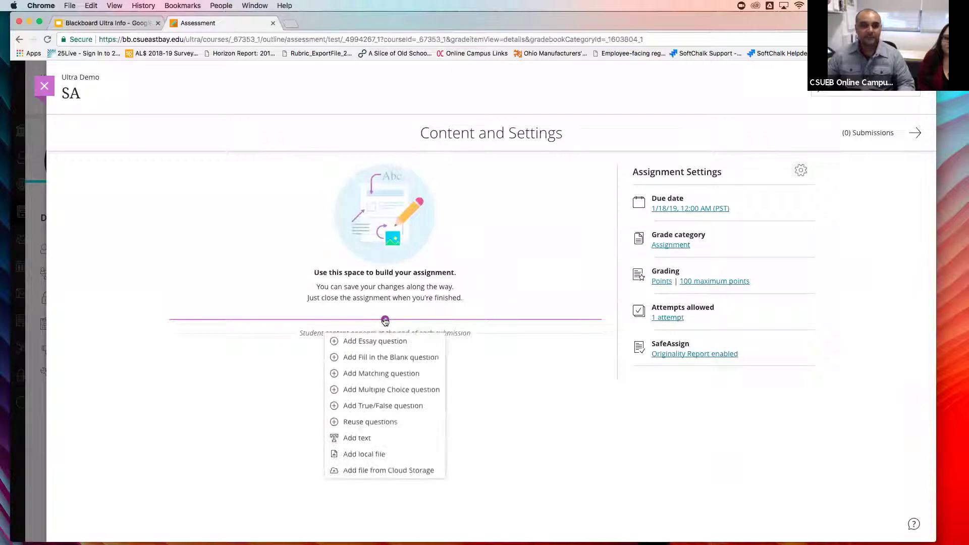
left_click(356, 437)
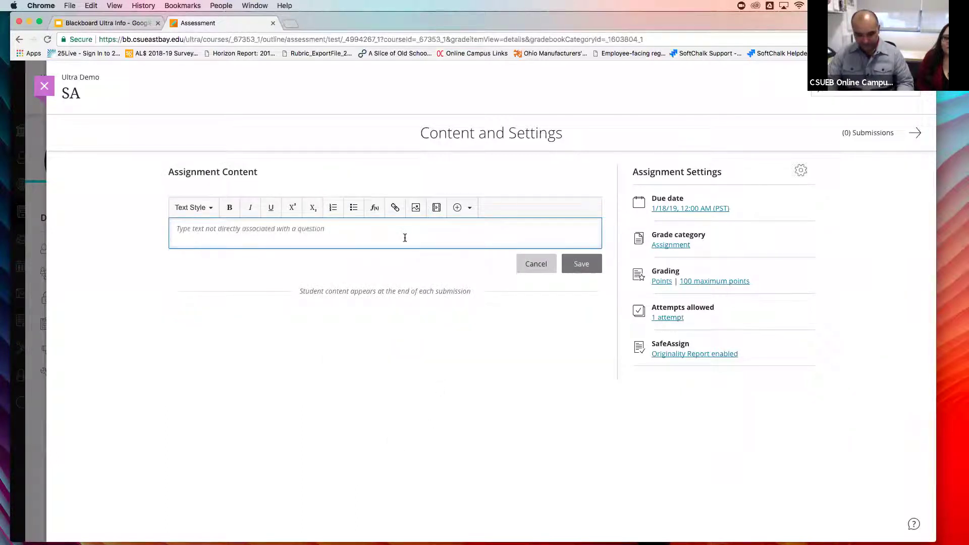
type("Sub")
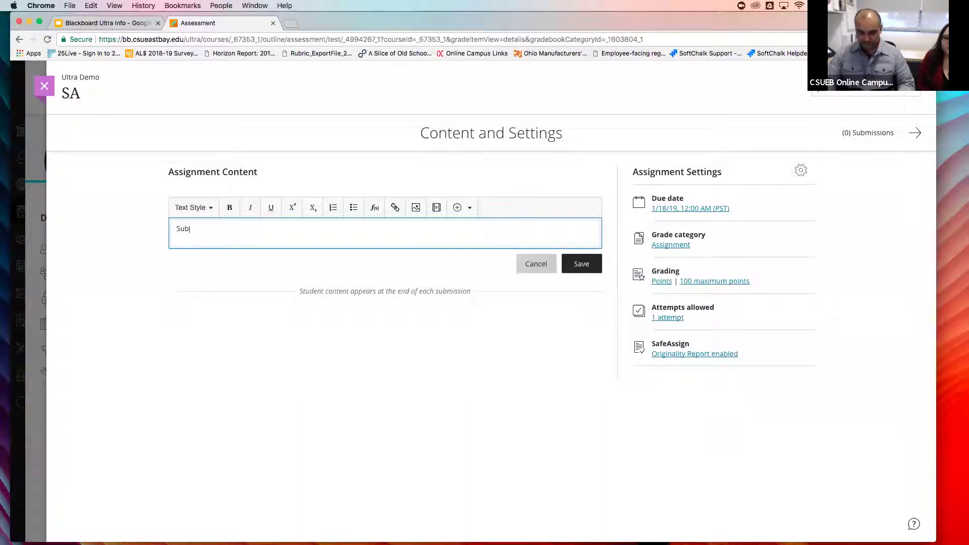
type("mite")
key("BackSpace")
key("BackSpace")
key("BackSpace")
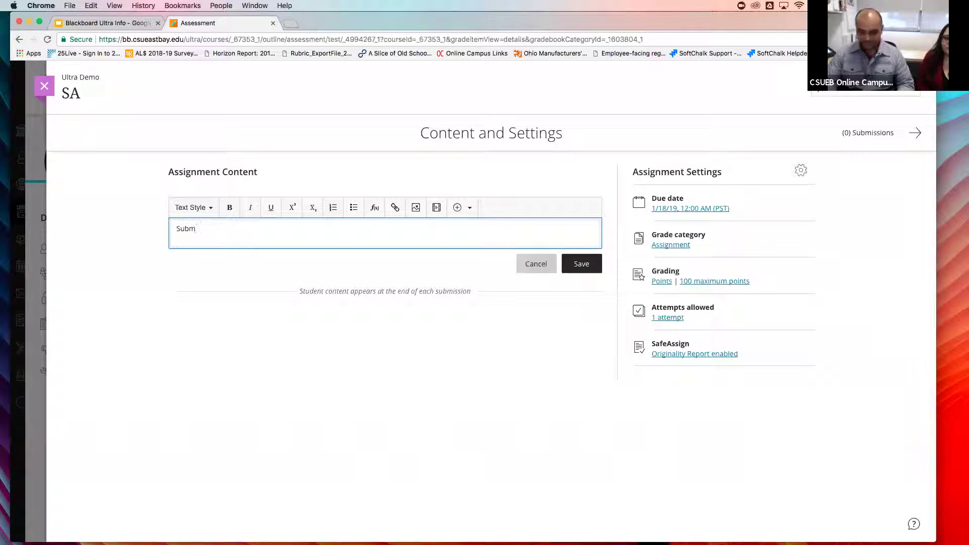
type("t your")
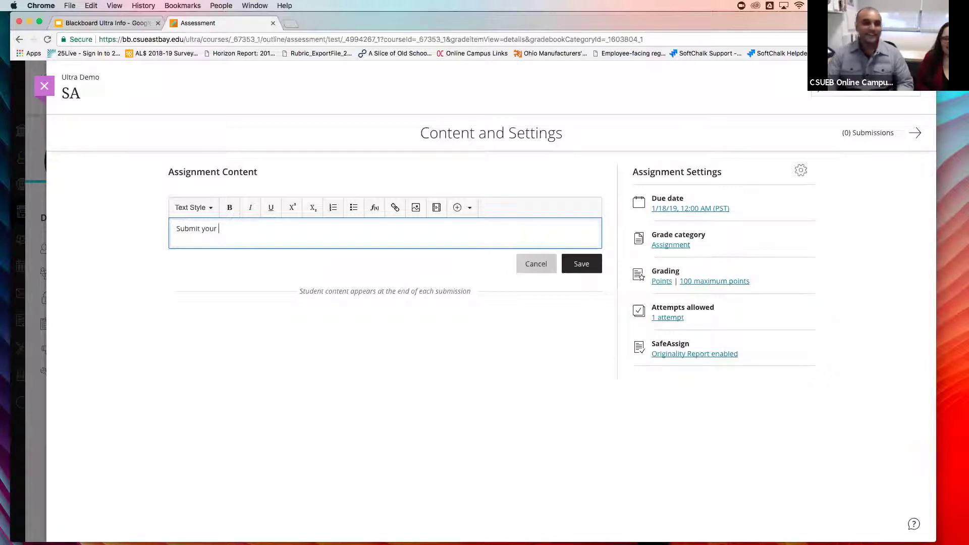
type(" paper")
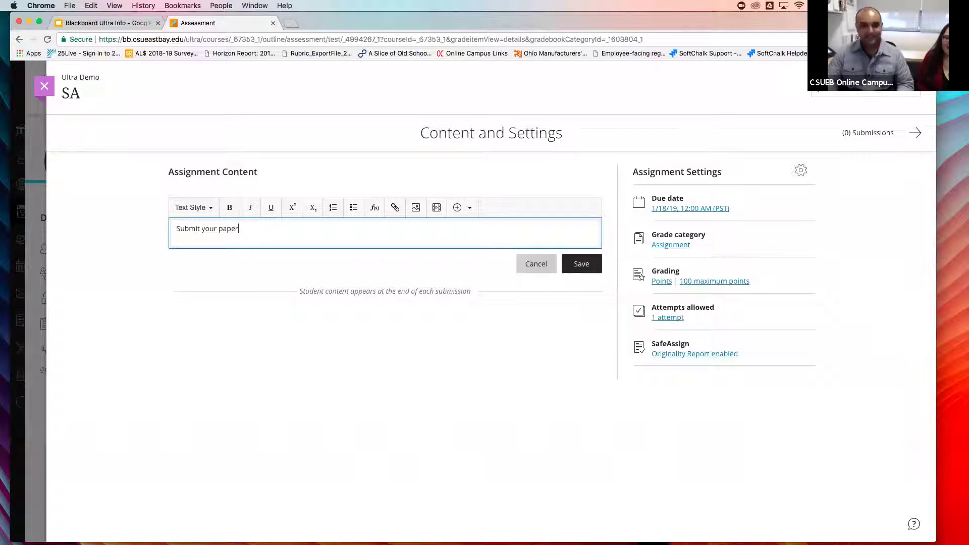
type(" here")
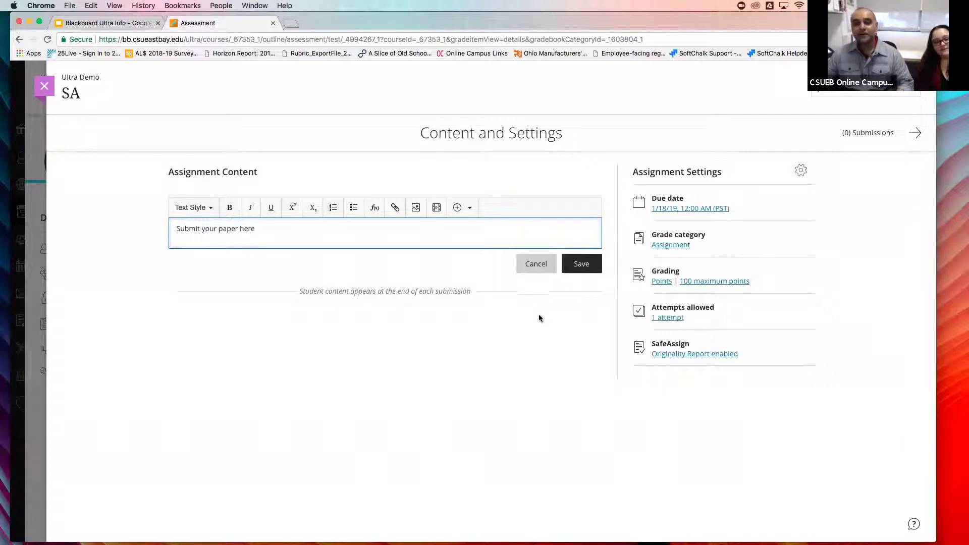
left_click(581, 266)
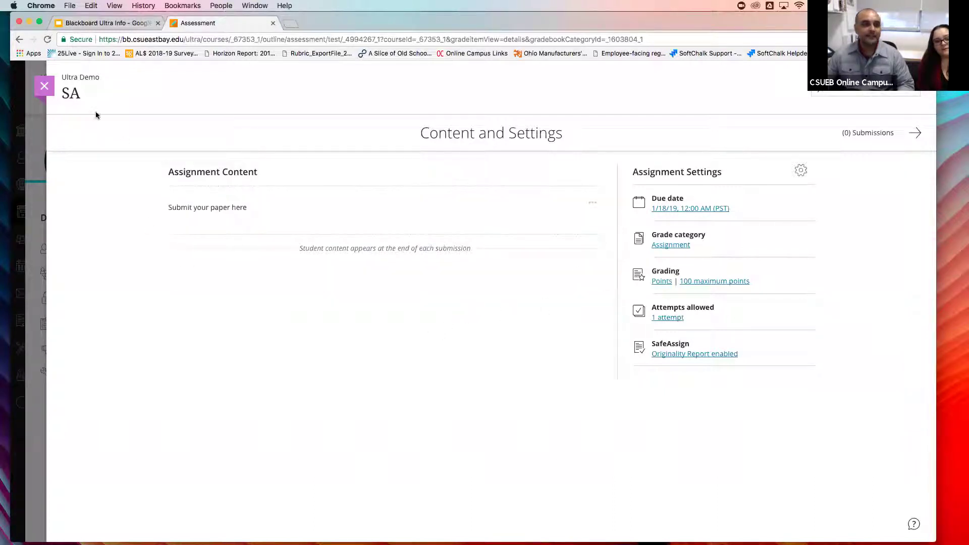
Return to the course content and make the SA assignment visible to students
left_click(46, 88)
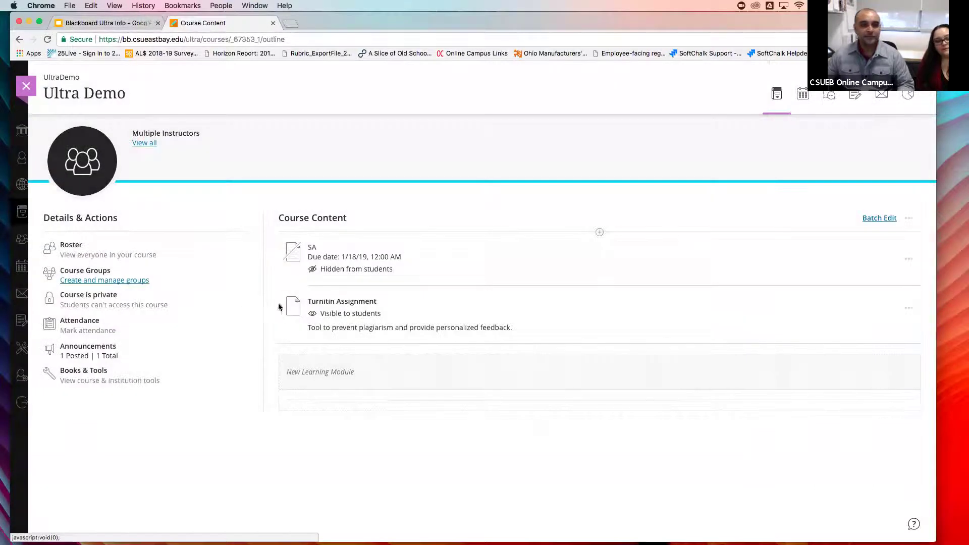
left_click(400, 270)
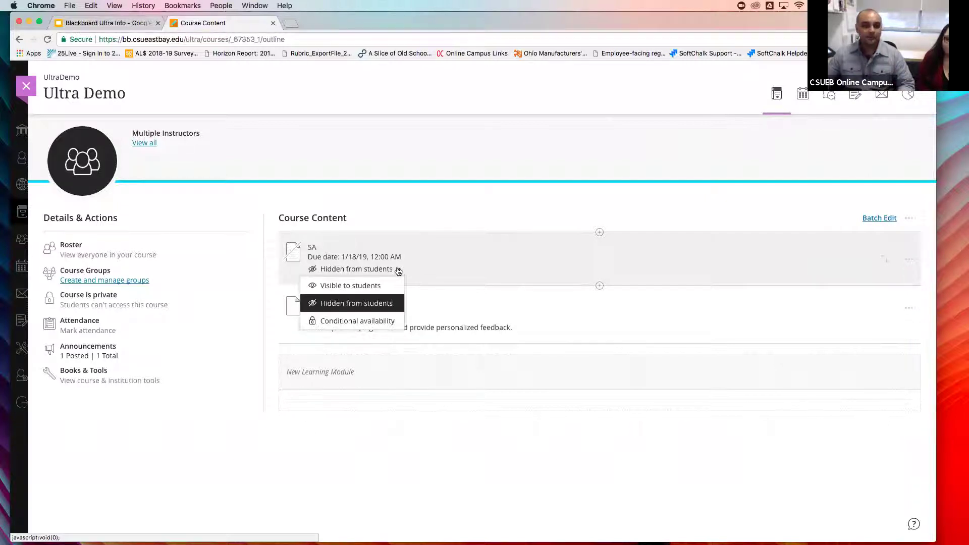
left_click(374, 286)
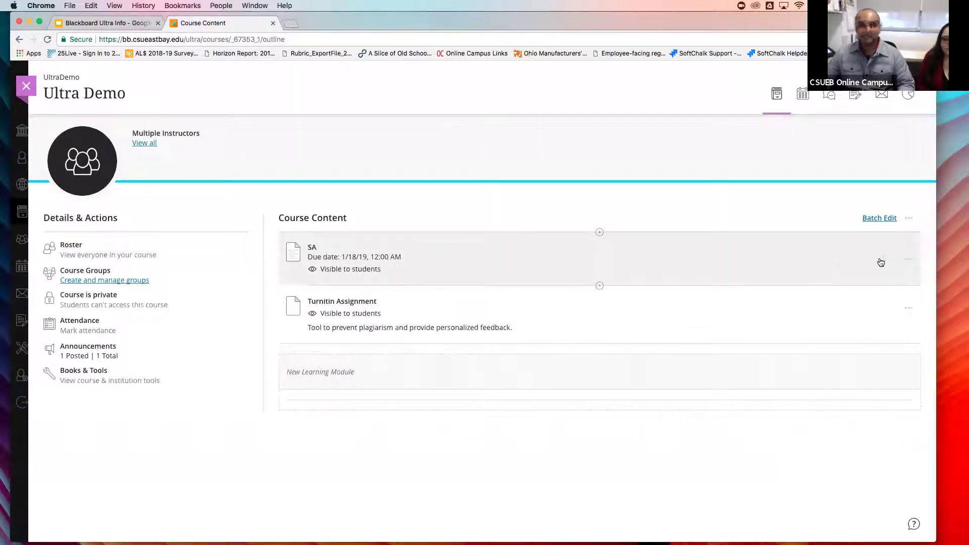
left_click(600, 234)
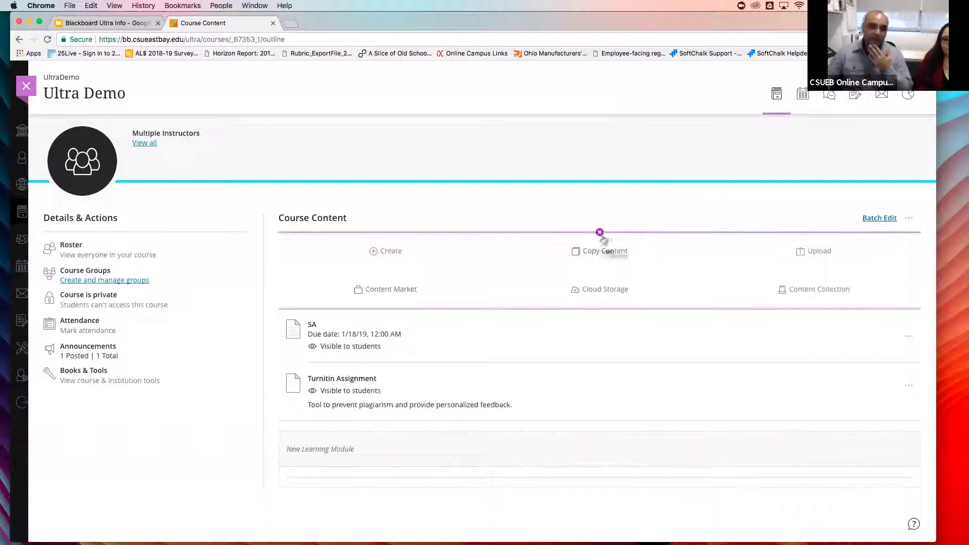
left_click(600, 233)
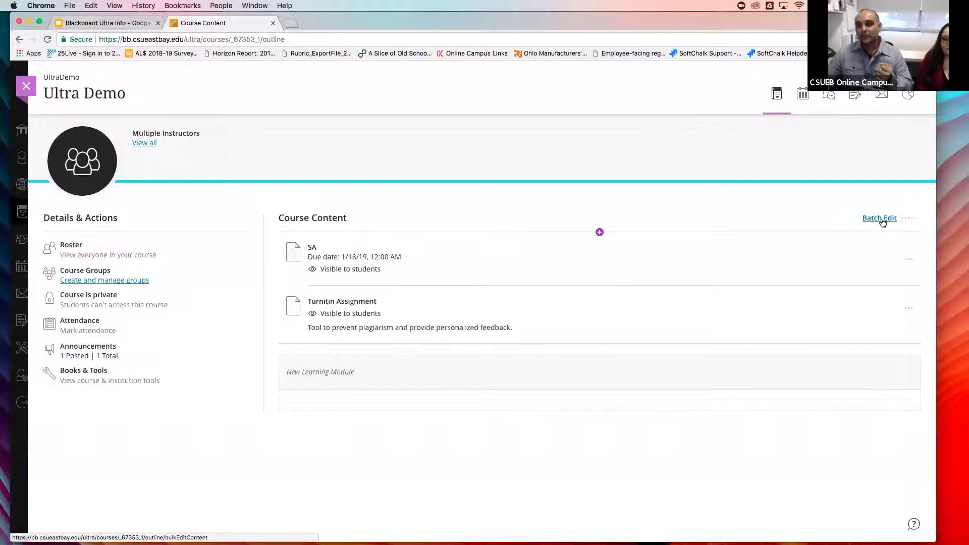
Select all five folders of Blackboard Ultra Training Course, from Announcements to Course Resources, in Copy Content, and close without copying
left_click(911, 221)
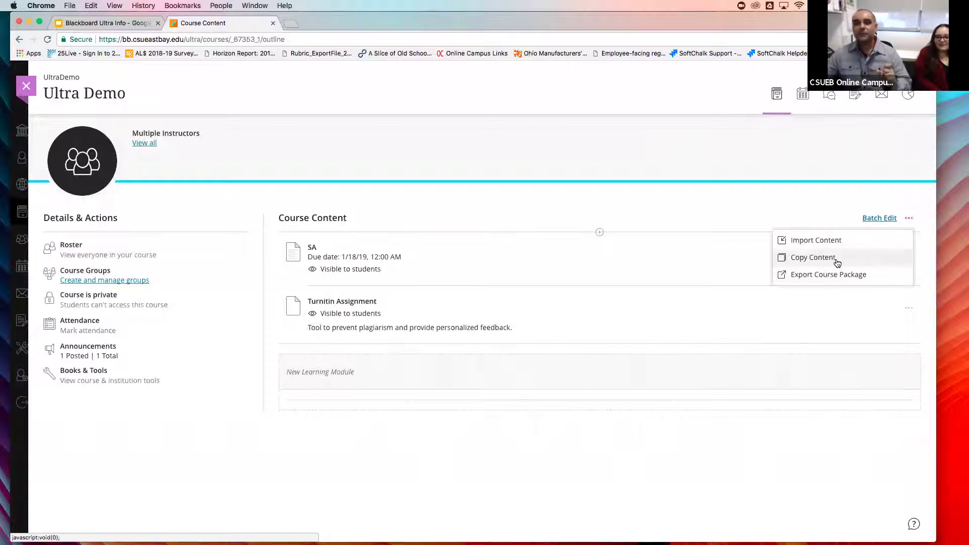
left_click(837, 262)
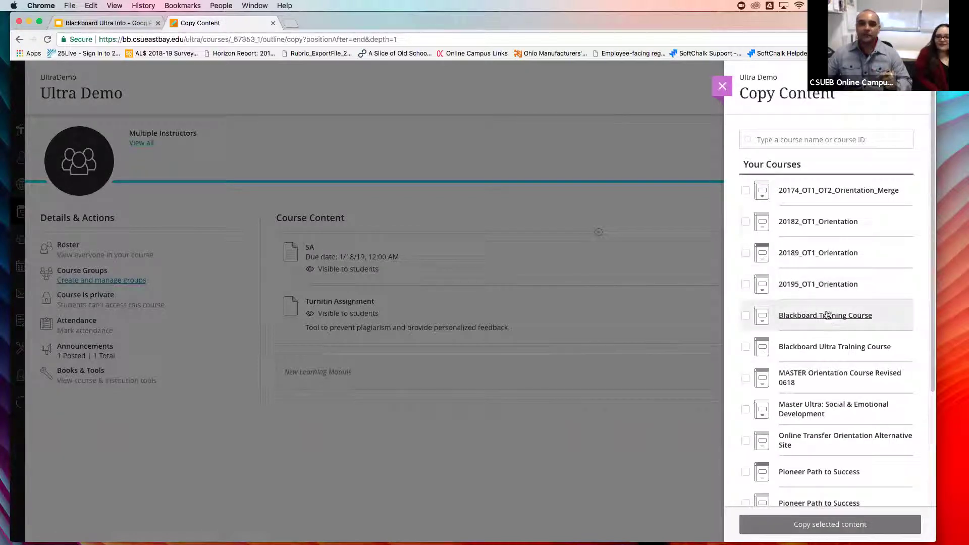
scroll(846, 353, "down", 5)
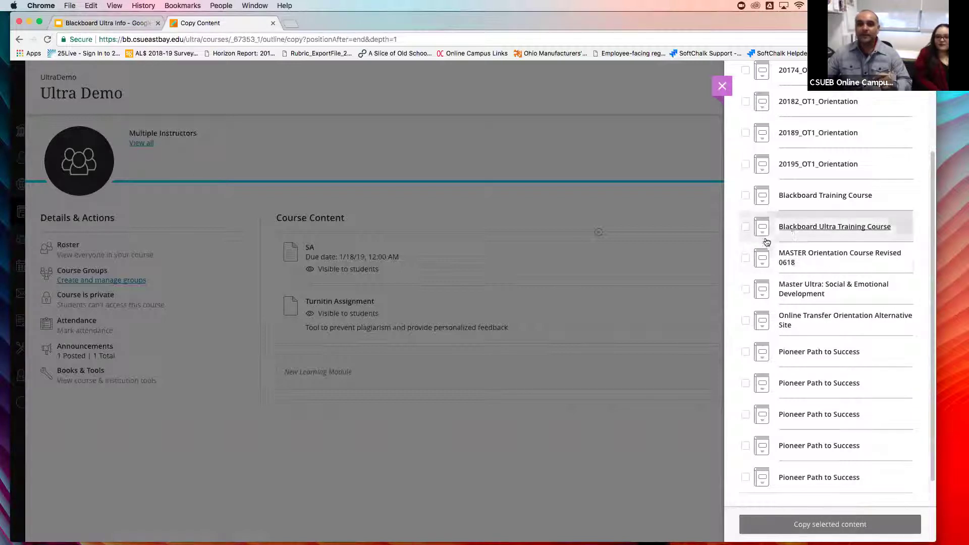
left_click(793, 230)
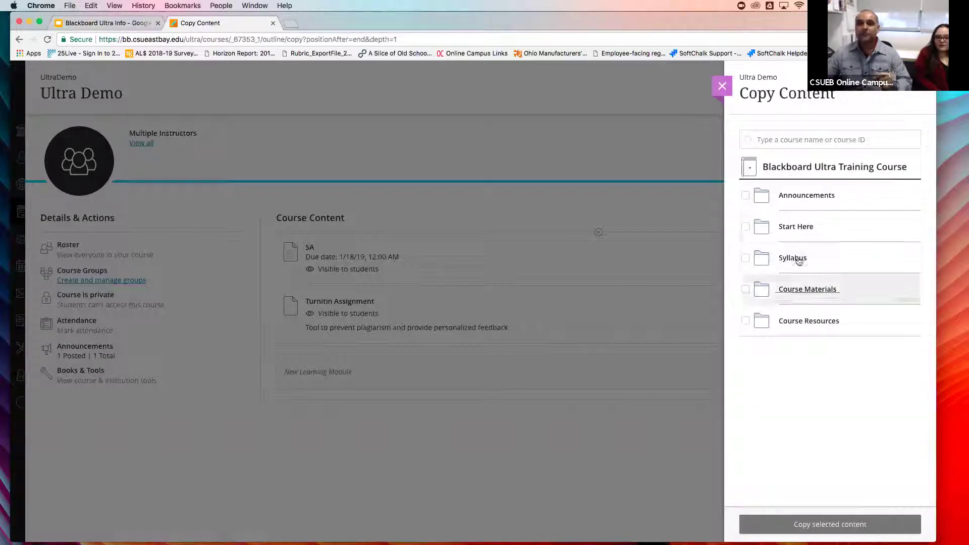
left_click(746, 195)
left_click(746, 226)
left_click(746, 258)
left_click(745, 289)
left_click(745, 321)
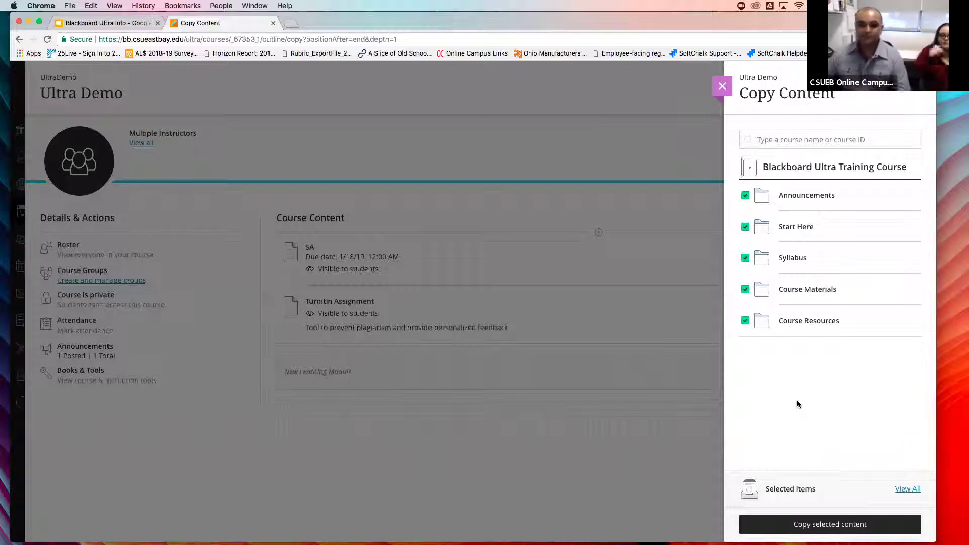
left_click(724, 86)
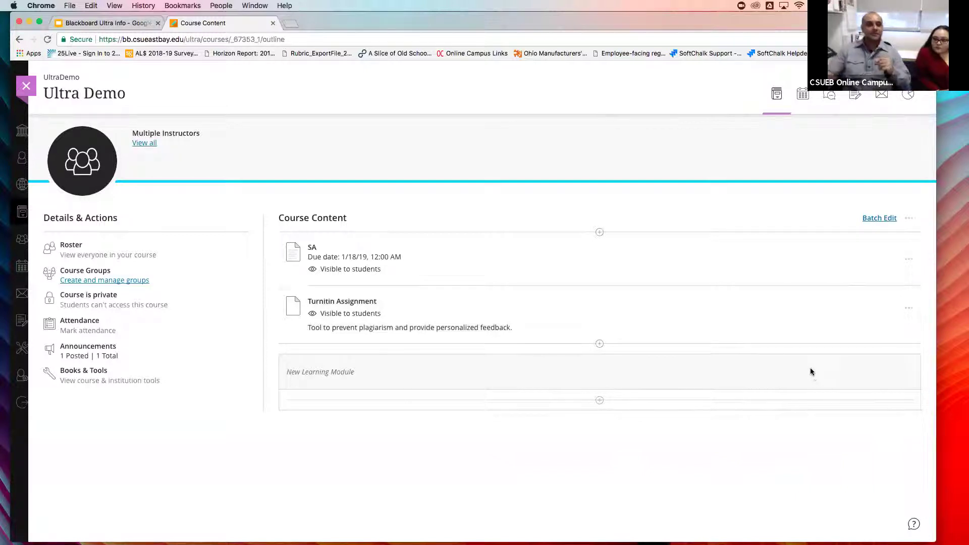
View the Syllabus and Course Materials pages of the Blackboard 102 Demo Course and return to the Ultra Demo course
left_click(23, 92)
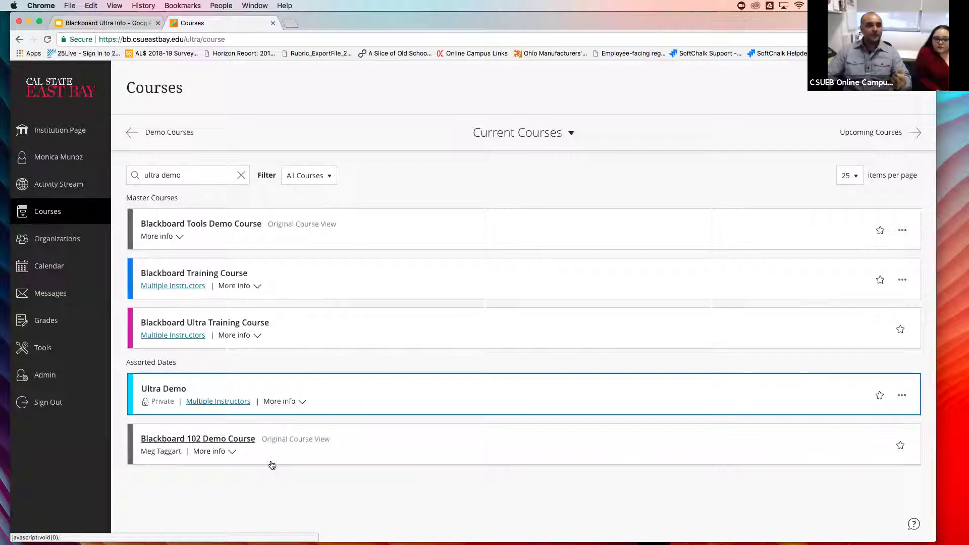
left_click(384, 437)
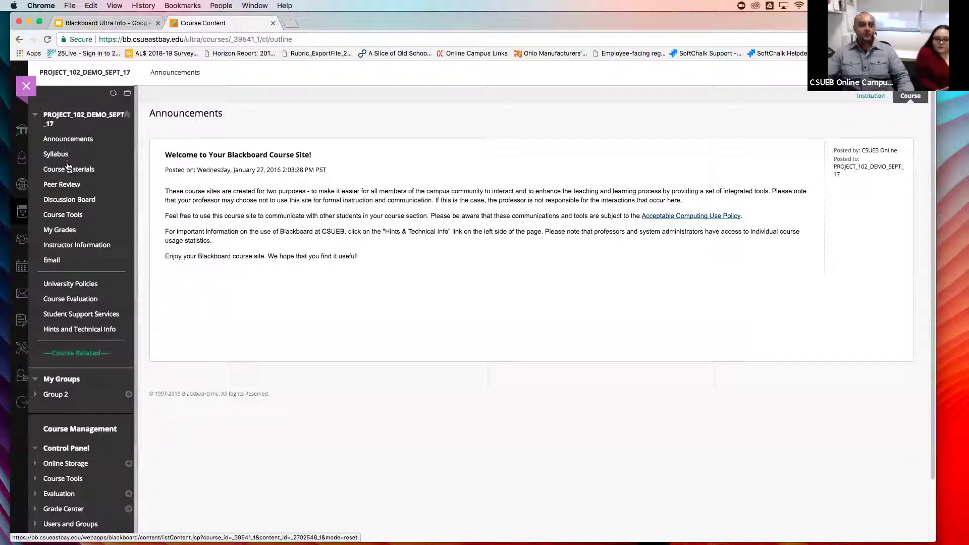
left_click(56, 155)
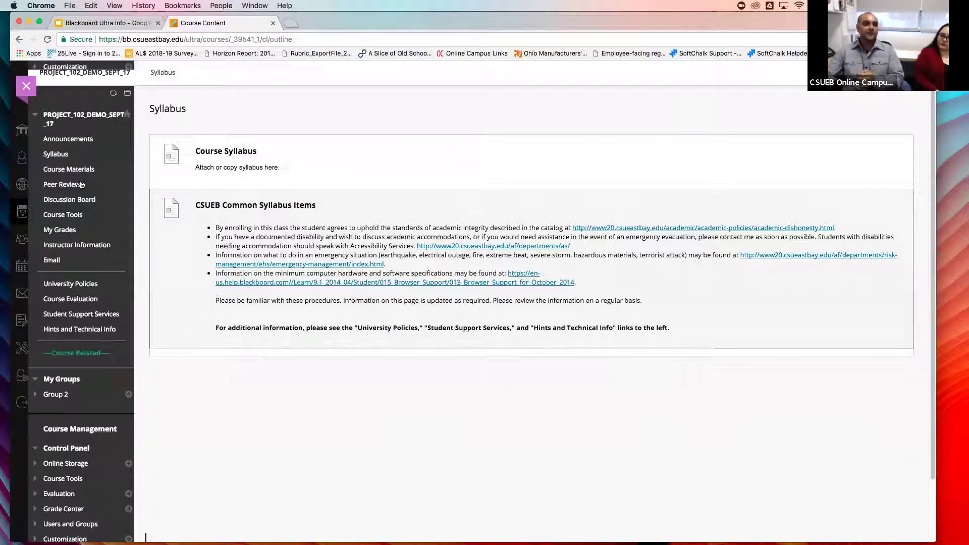
left_click(122, 170)
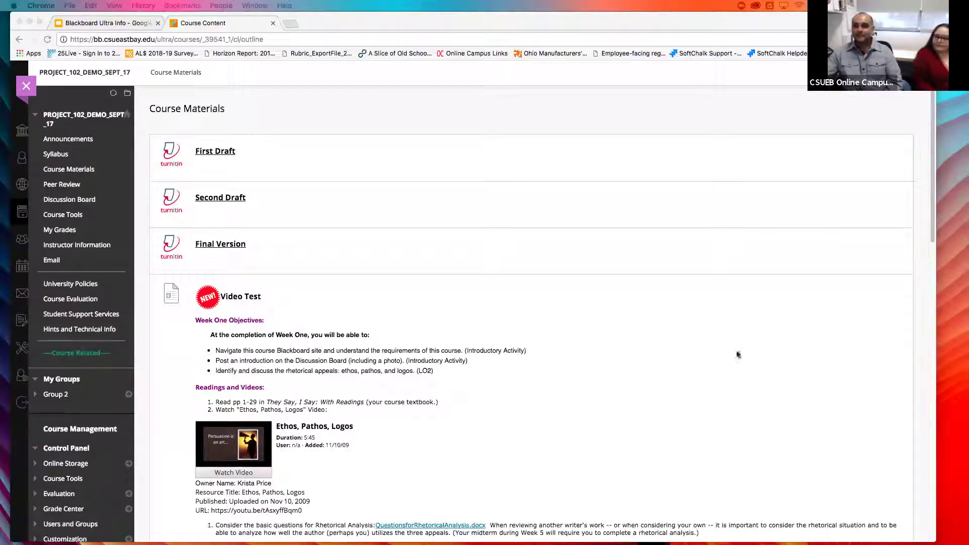
left_click(27, 88)
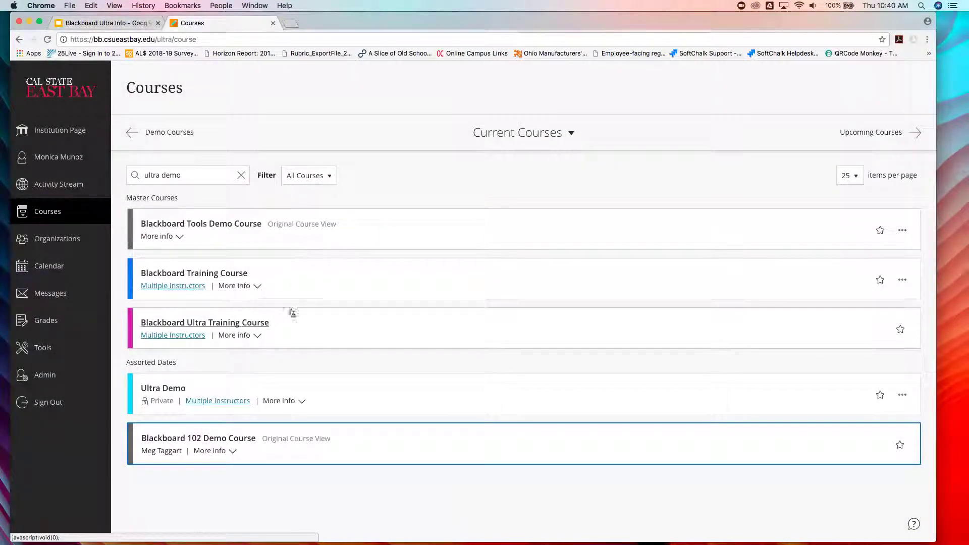
left_click(427, 397)
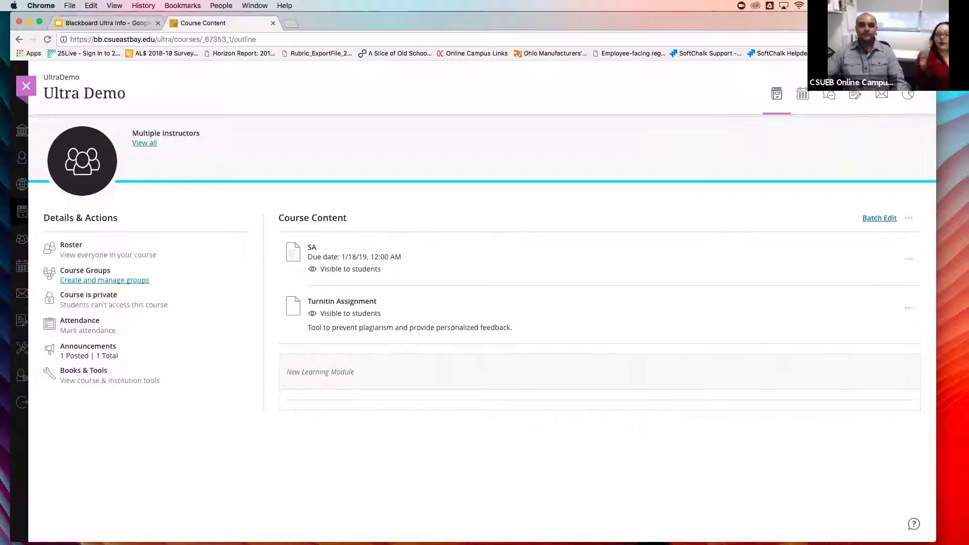
View the Gradebook of the Ultra Demo course, close it to the course list, and reopen Ultra Demo
left_click(855, 97)
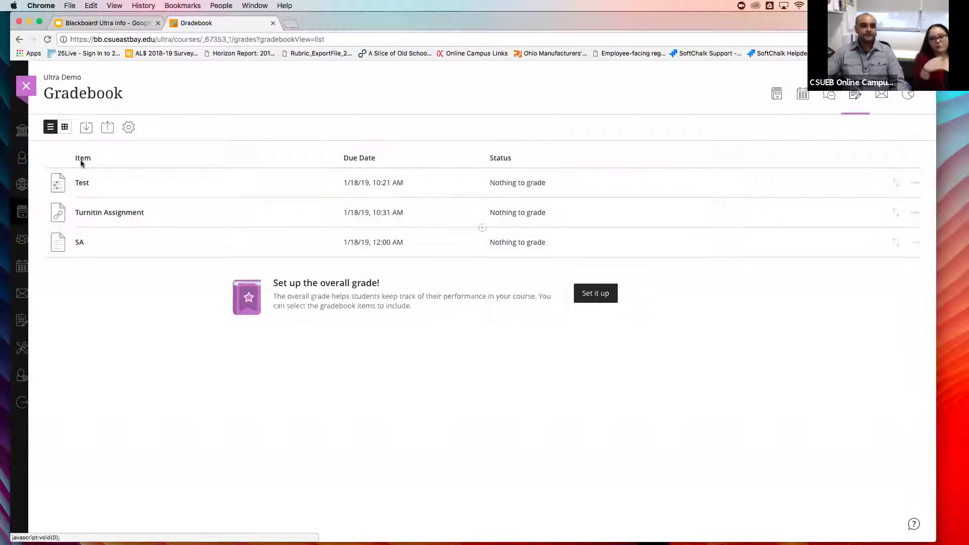
left_click(27, 86)
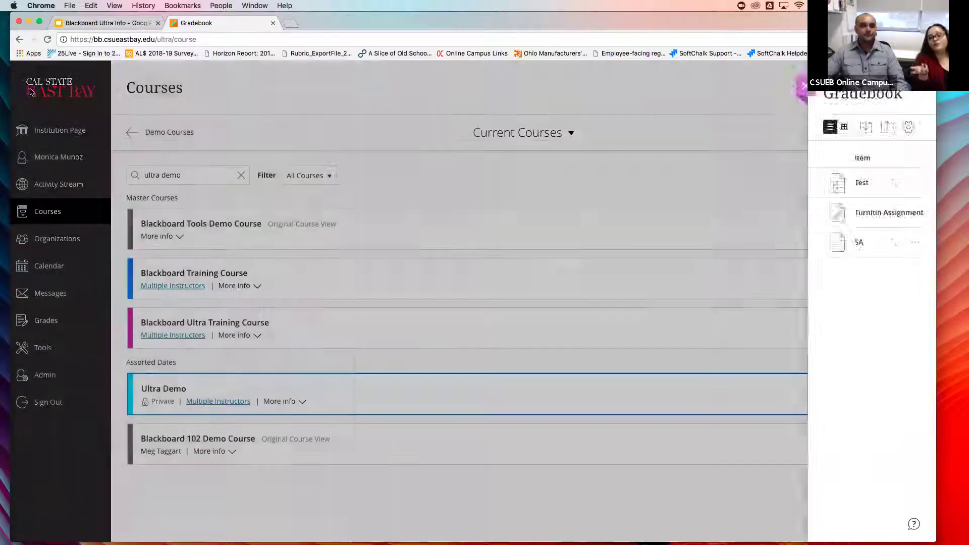
left_click(376, 387)
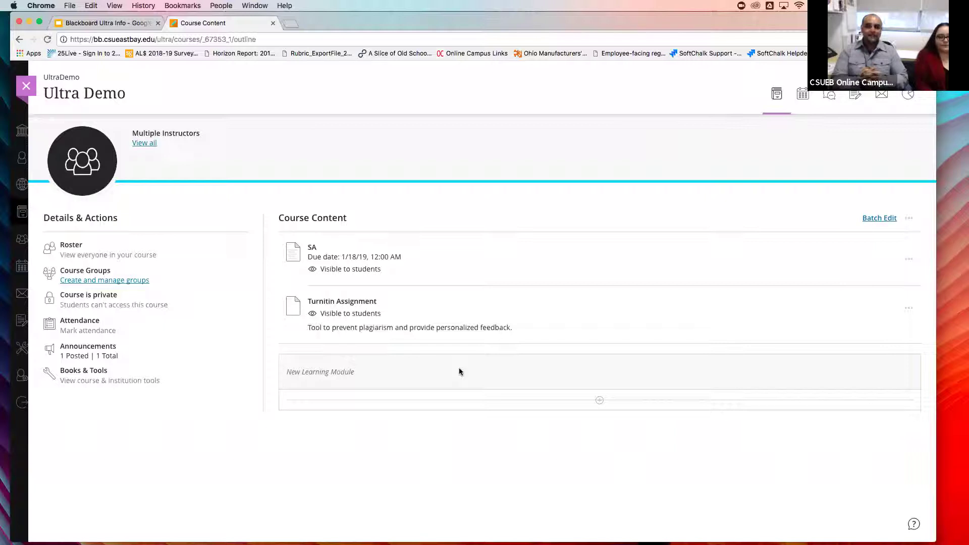
Batch edit the dates of SA and Turnitin Assignment based on course start, with current start date 1/24/19 and new start date 1/17/19
mouse_move(509, 350)
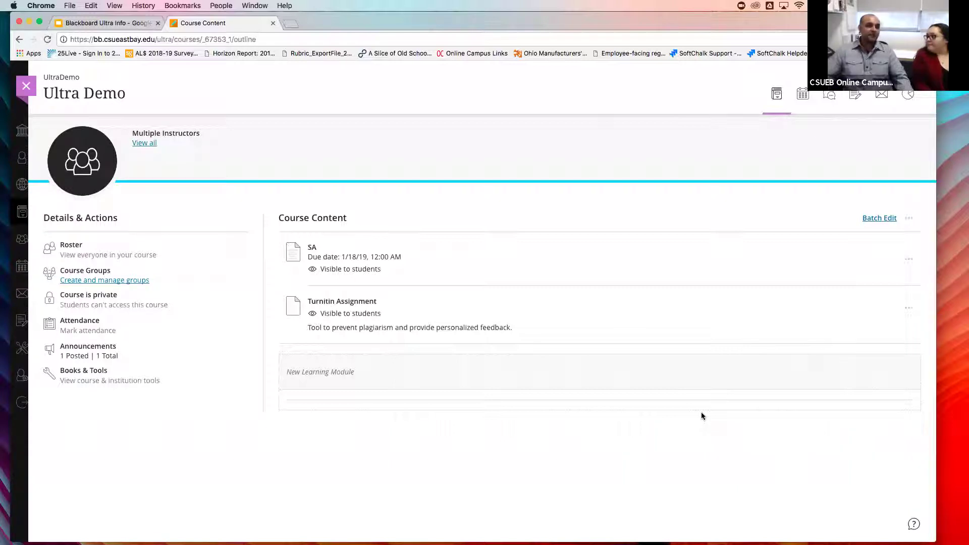
mouse_move(480, 343)
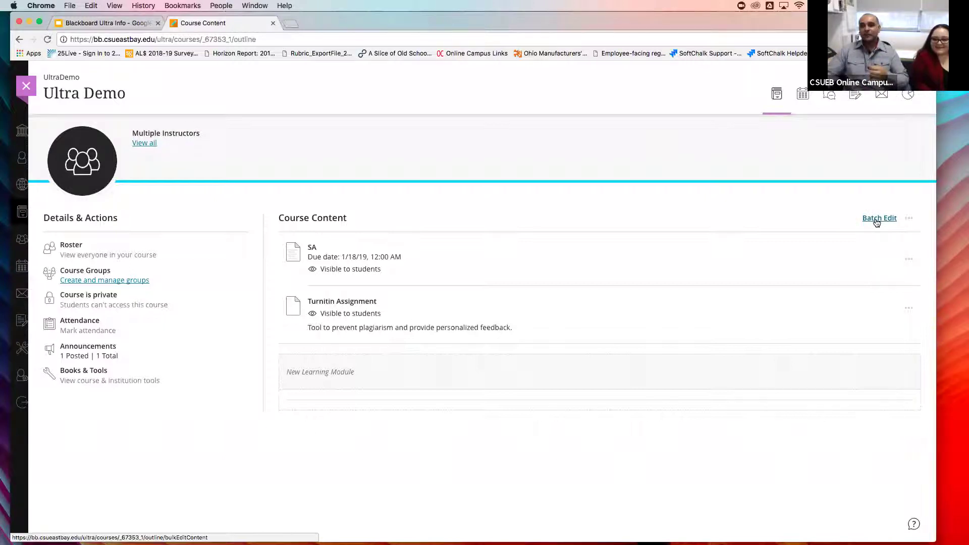
left_click(879, 218)
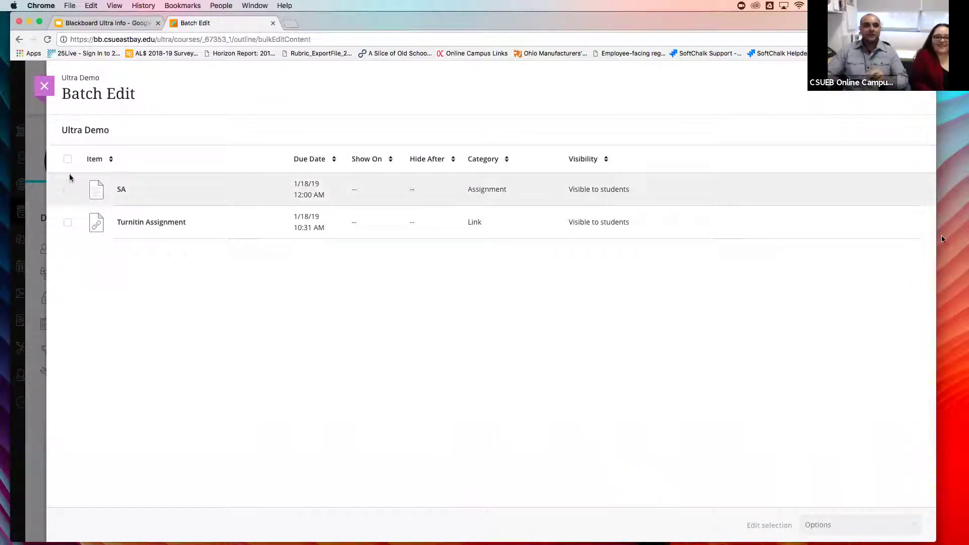
left_click(68, 194)
left_click(68, 223)
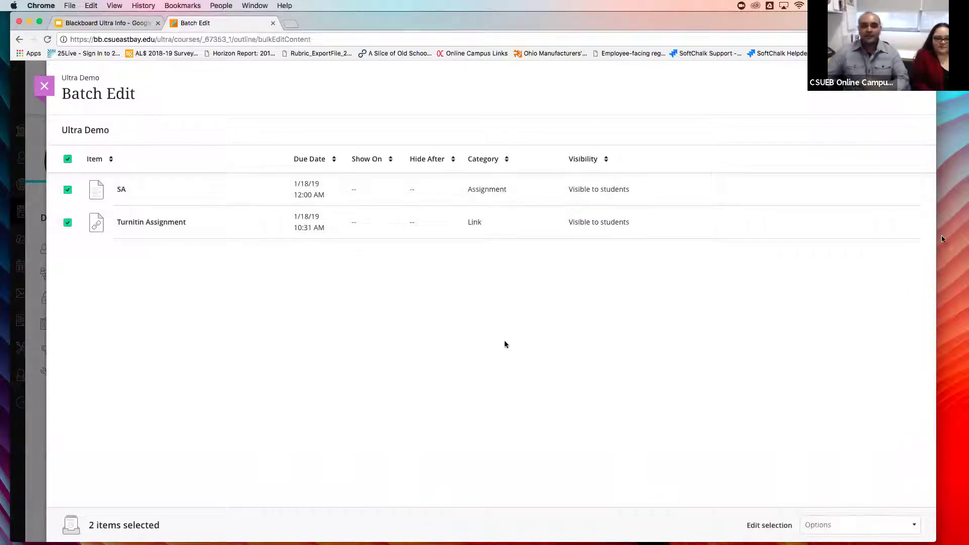
left_click(910, 527)
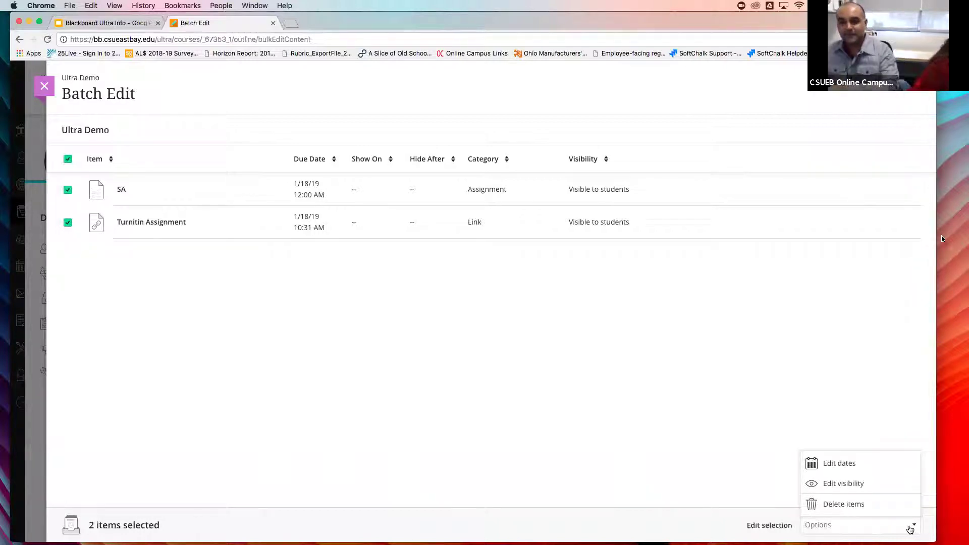
left_click(493, 411)
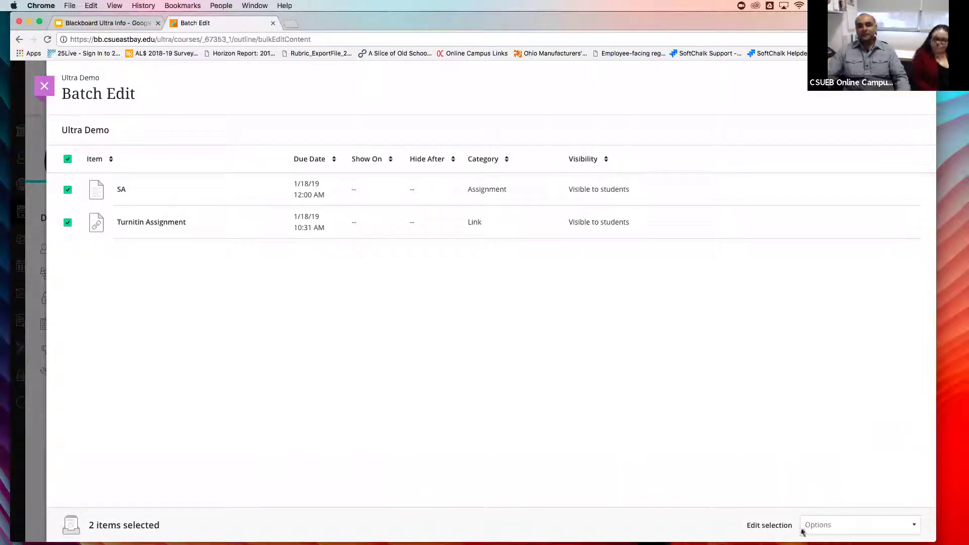
left_click(844, 525)
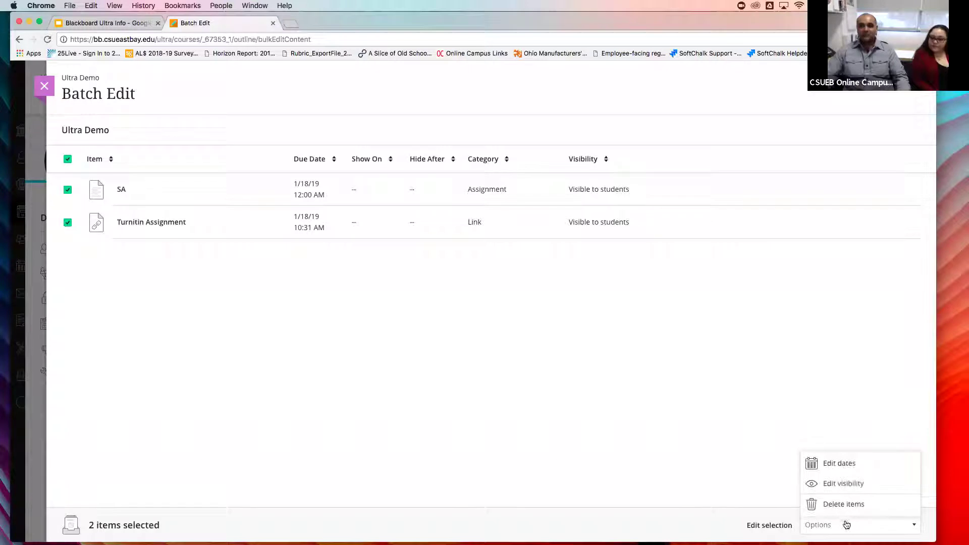
left_click(848, 469)
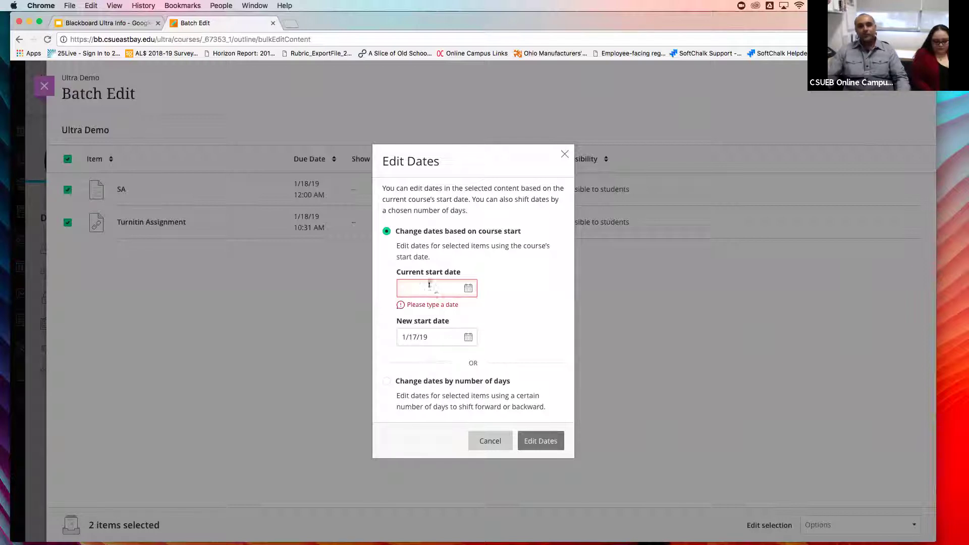
left_click(468, 288)
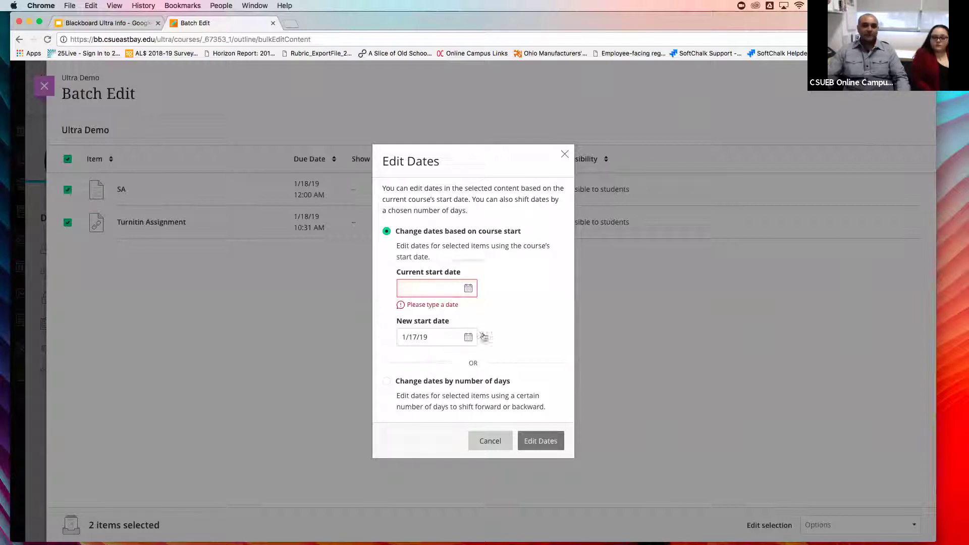
left_click(451, 219)
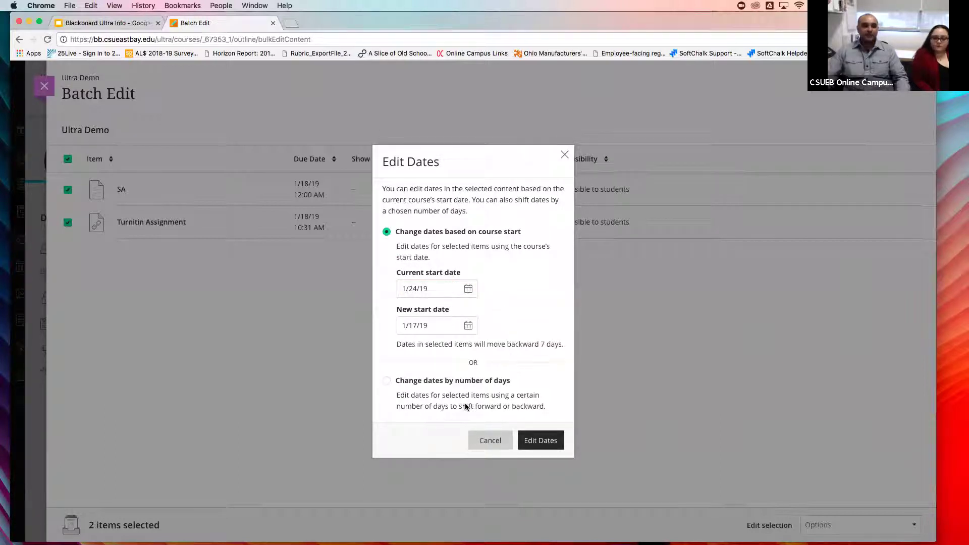
left_click(539, 442)
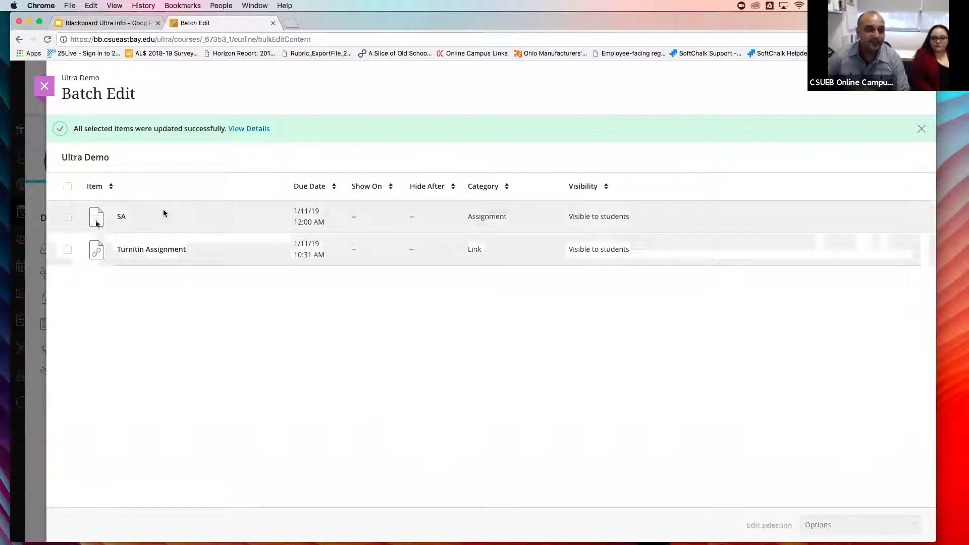
Shift only the SA assignment's dates forward by 10 days, using the change by number of days option
left_click(68, 217)
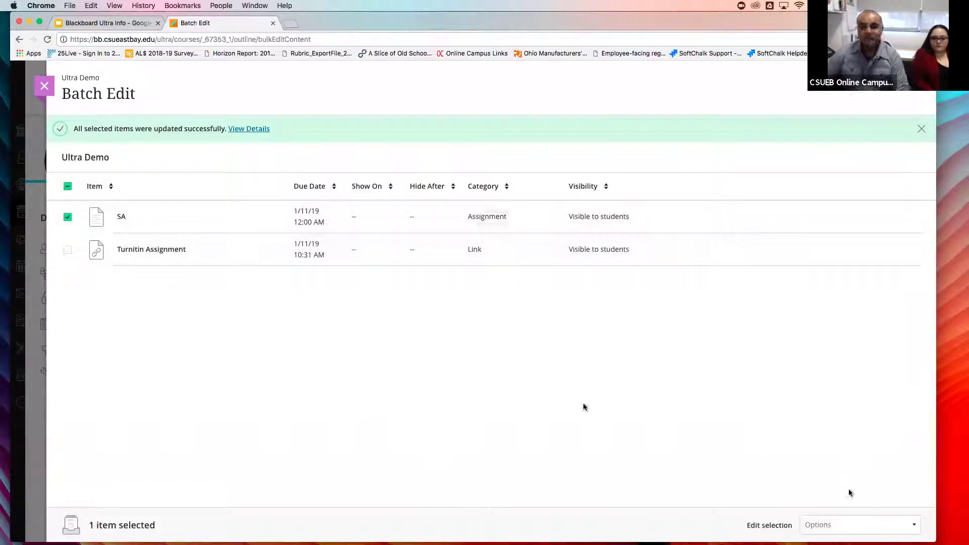
left_click(852, 525)
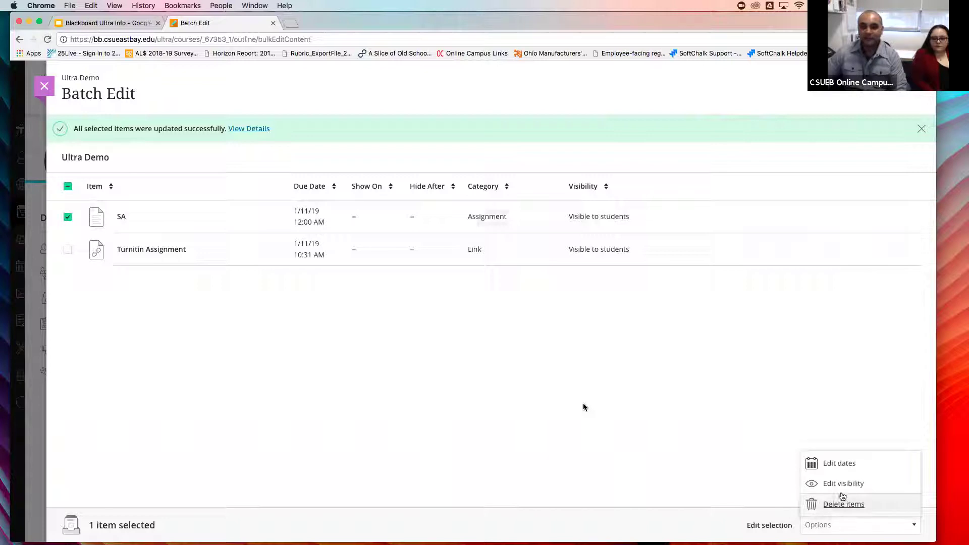
left_click(843, 465)
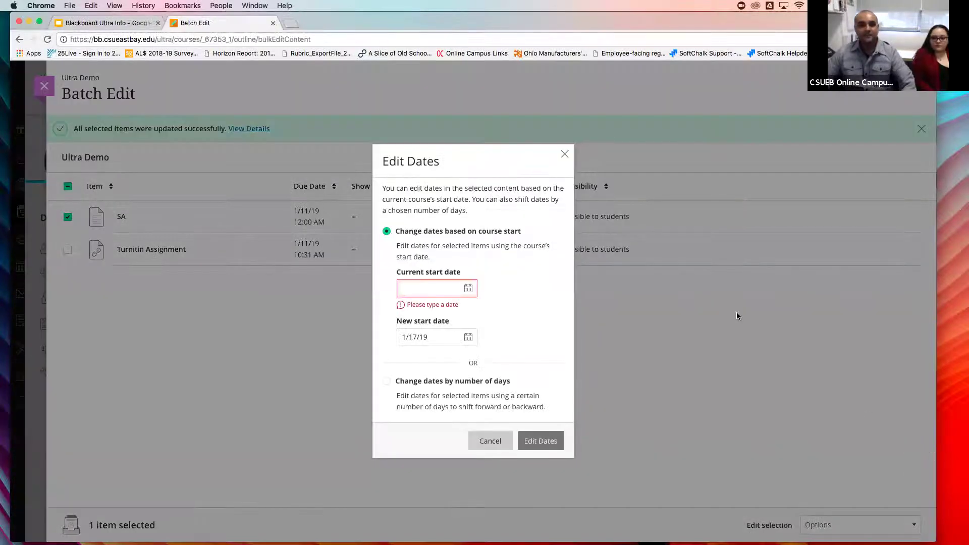
left_click(467, 290)
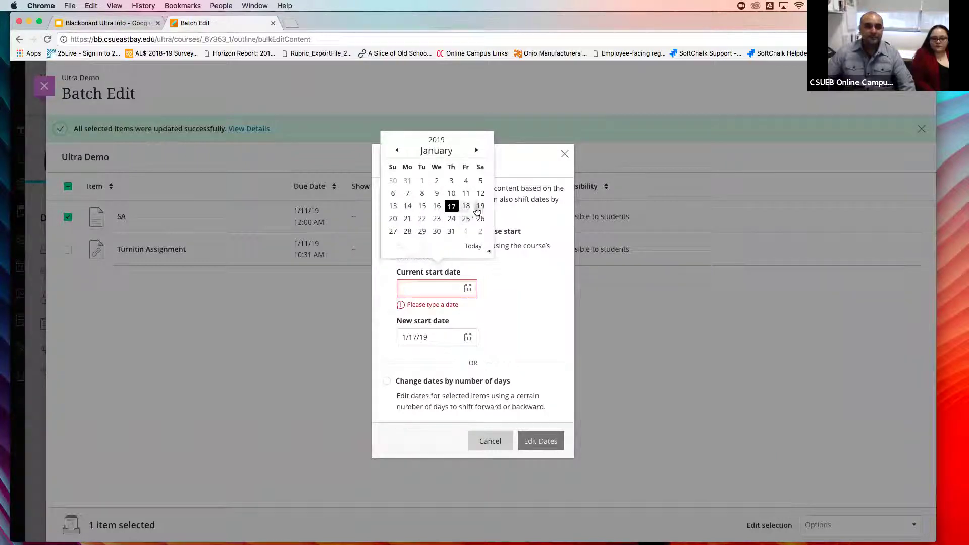
left_click(520, 326)
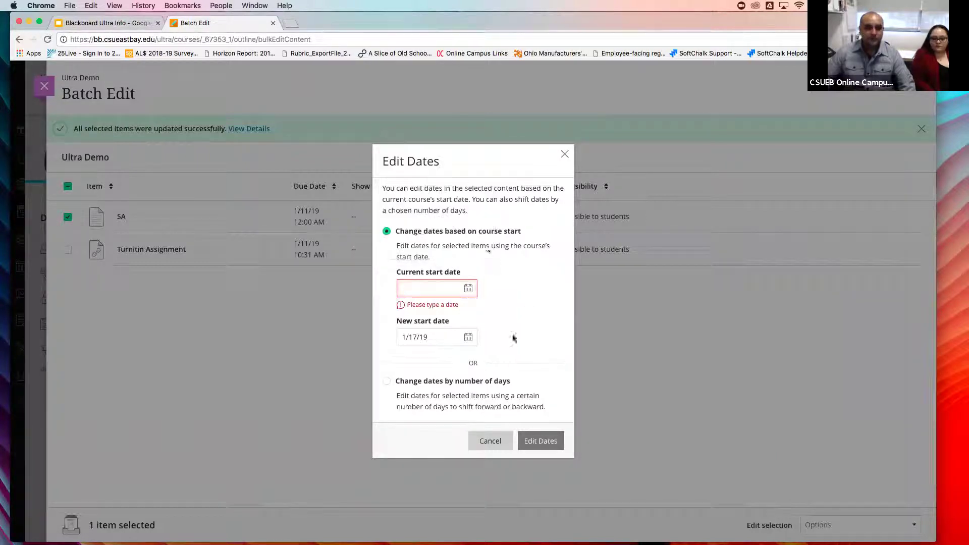
left_click(388, 382)
left_click(427, 354)
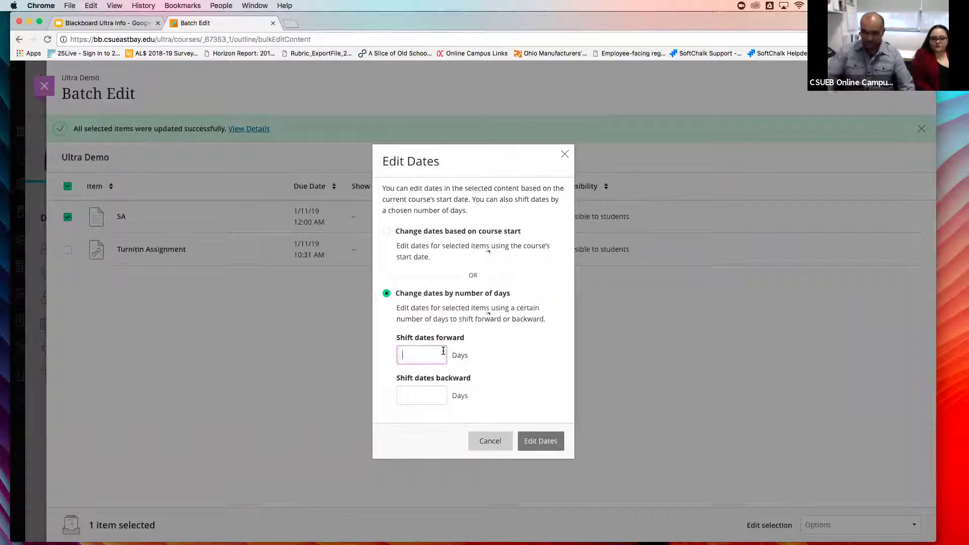
type("10")
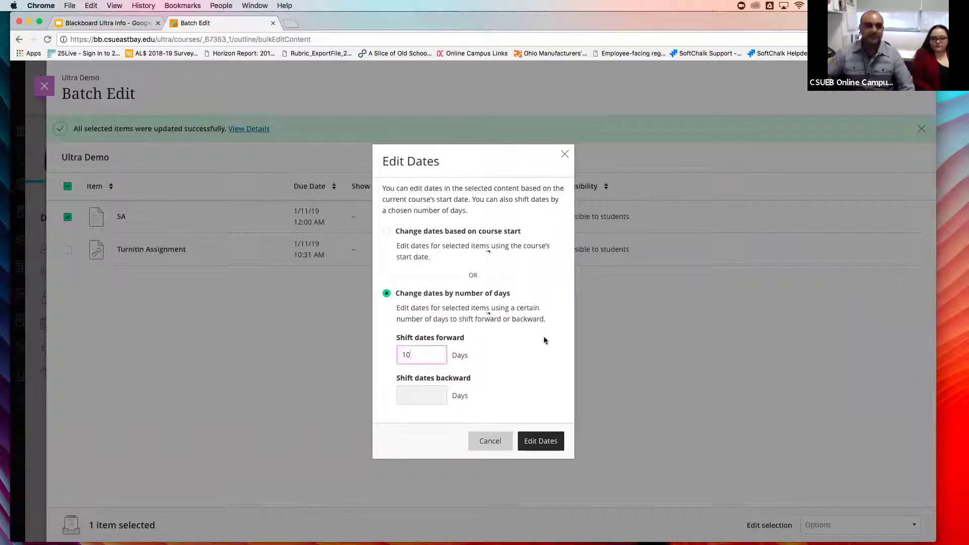
left_click(536, 441)
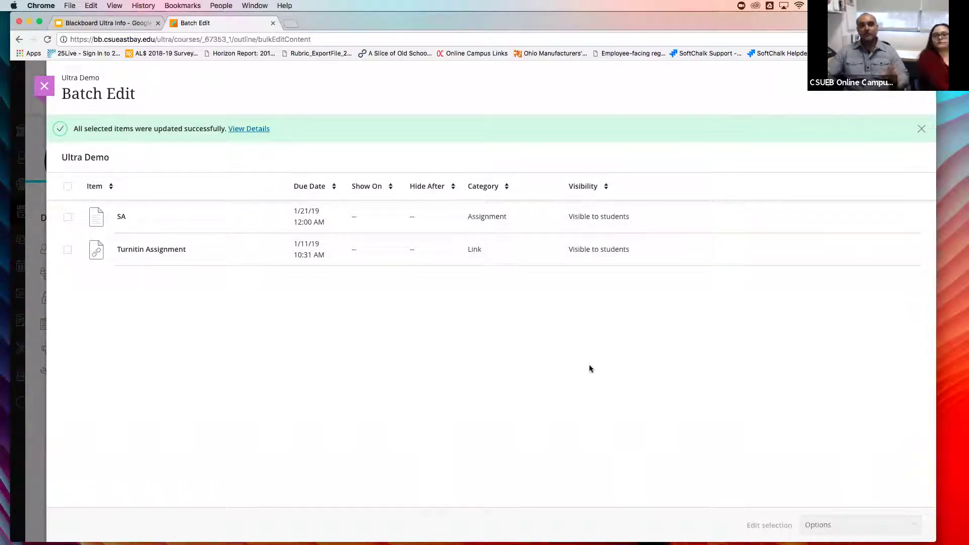
Set the visibility of both SA and Turnitin Assignment to Hidden from students and save it
left_click(67, 187)
left_click(876, 523)
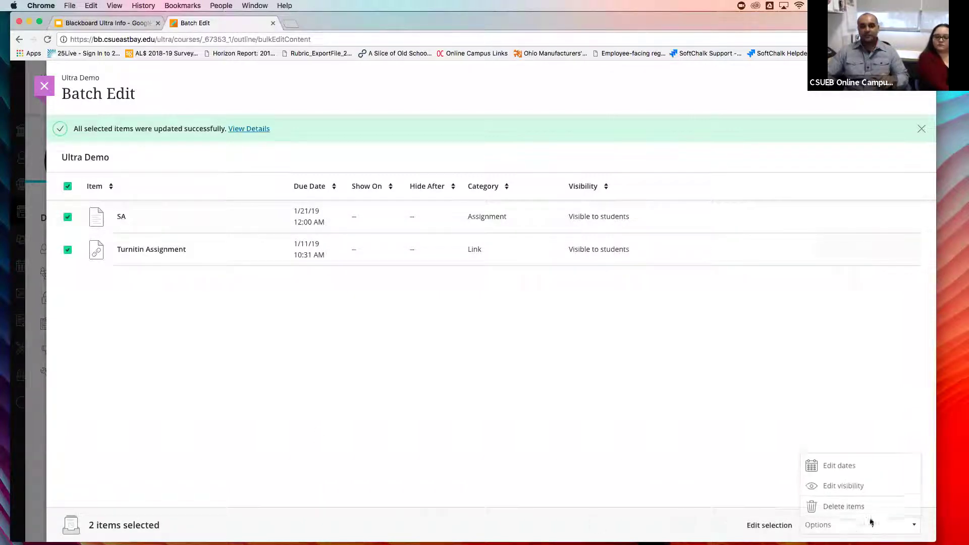
left_click(852, 488)
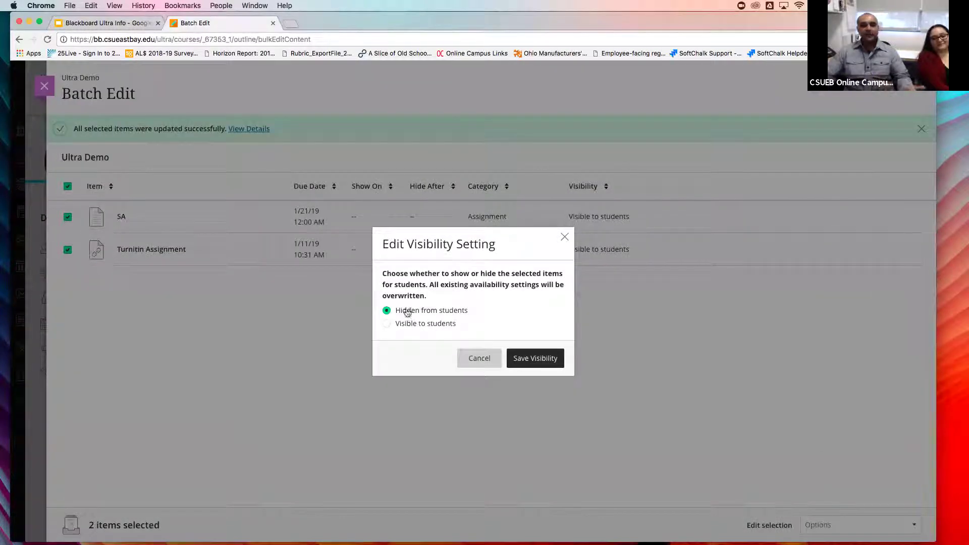
left_click(447, 324)
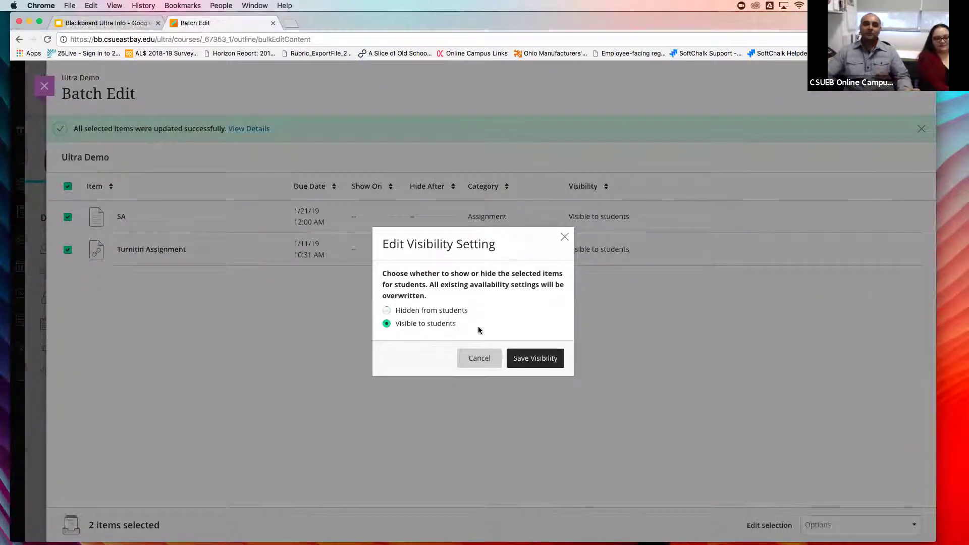
left_click(446, 313)
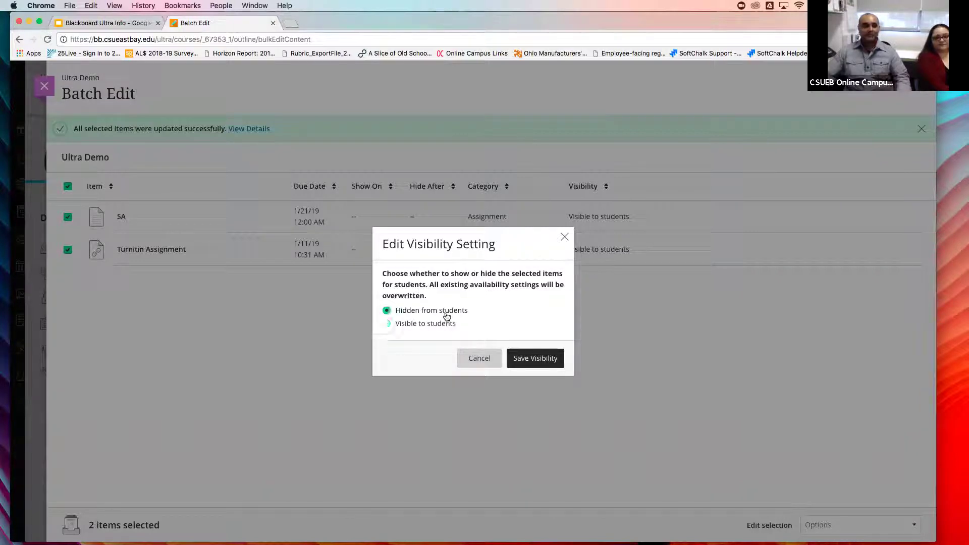
left_click(526, 359)
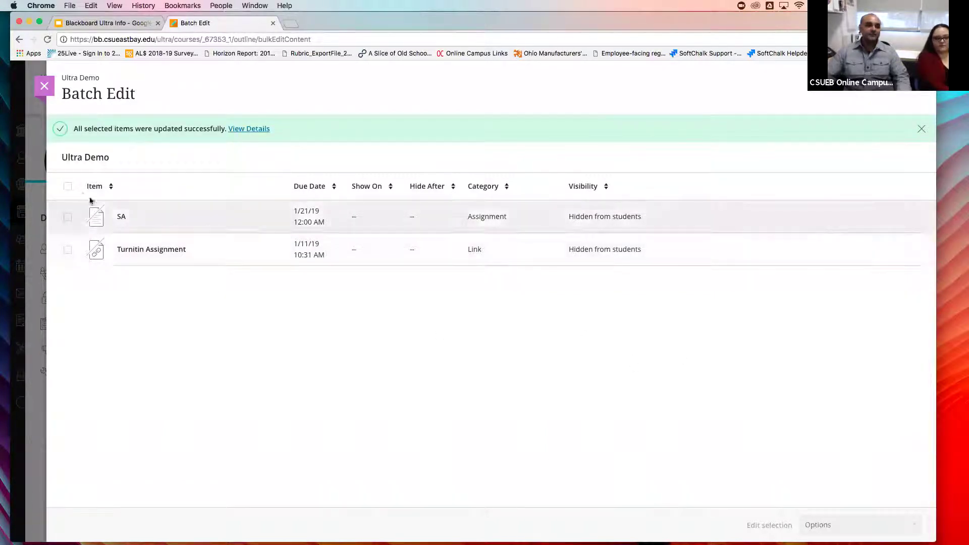
Set both SA and Turnitin Assignment to Visible to students, save the visibility, and leave Batch Edit
left_click(68, 187)
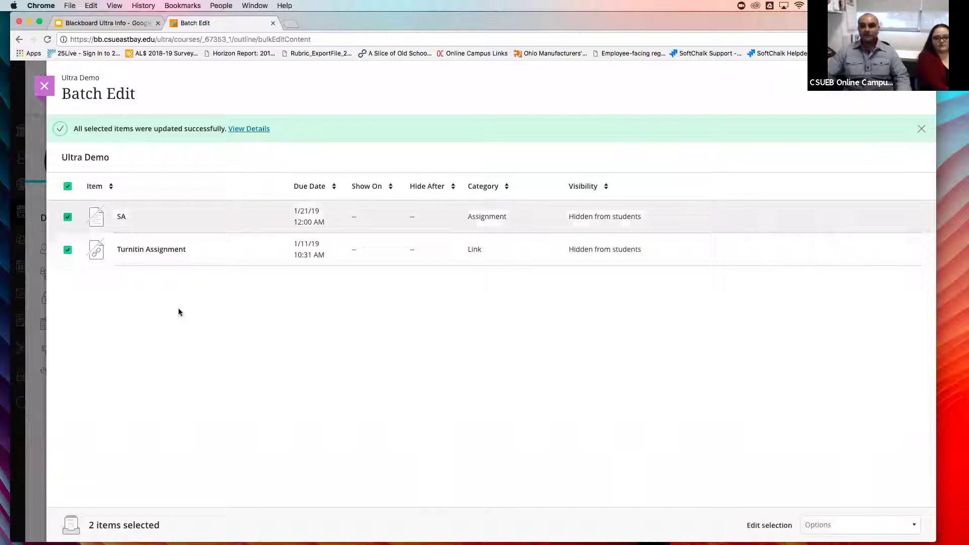
left_click(840, 524)
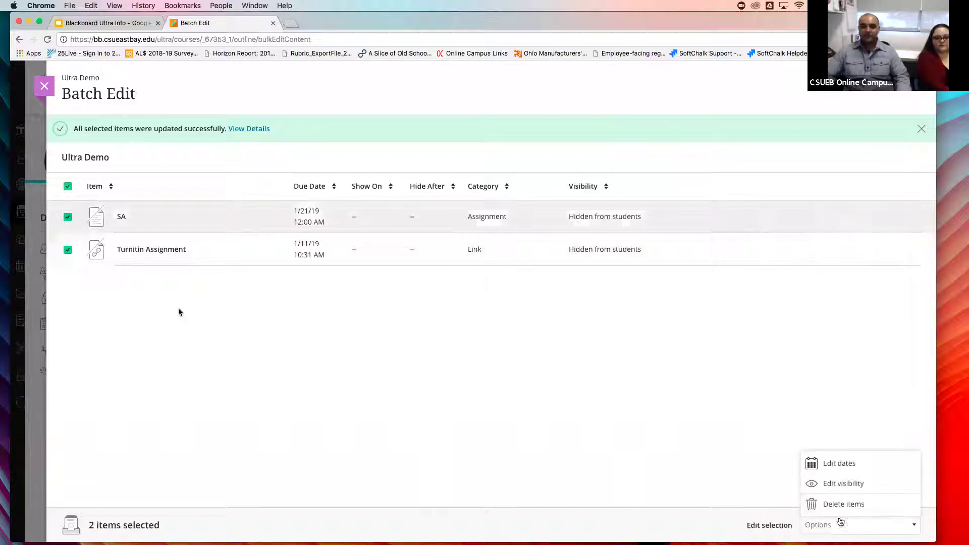
left_click(840, 485)
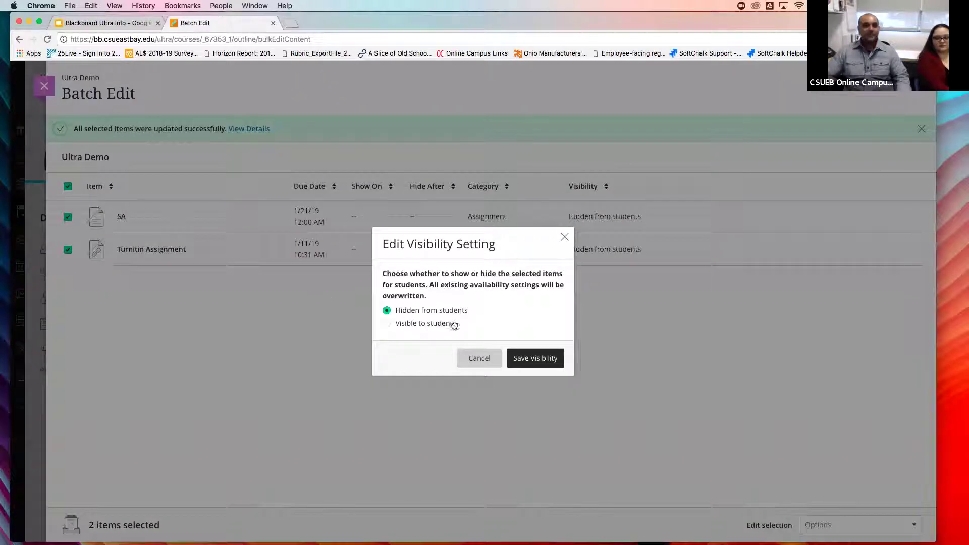
left_click(435, 324)
left_click(544, 359)
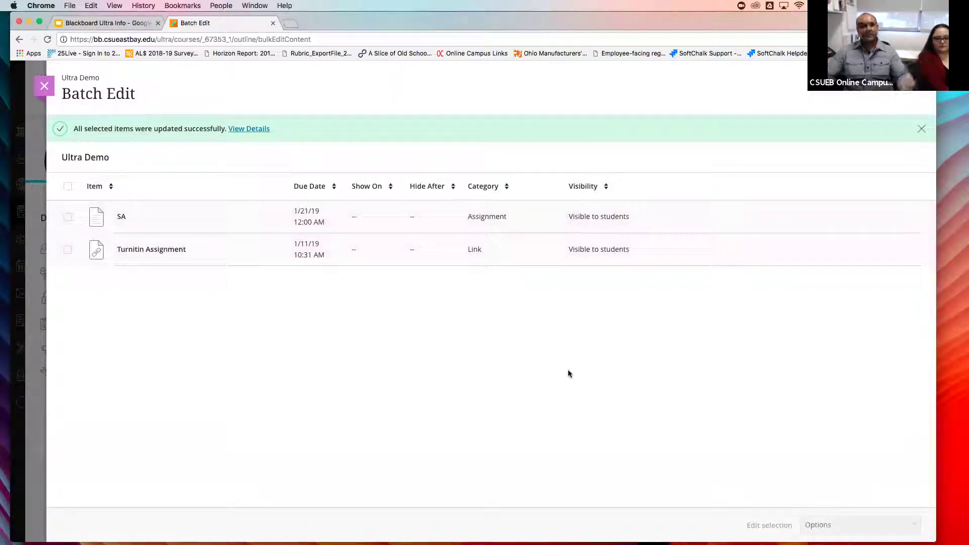
left_click(47, 89)
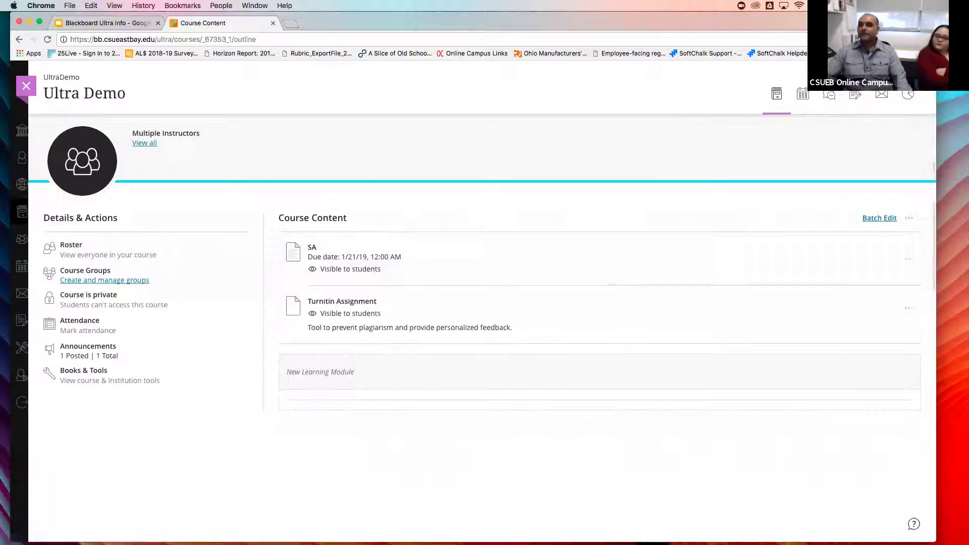
Leave the Ultra Demo course and search the administrator course list for a Course ID containing test_test
left_click(24, 96)
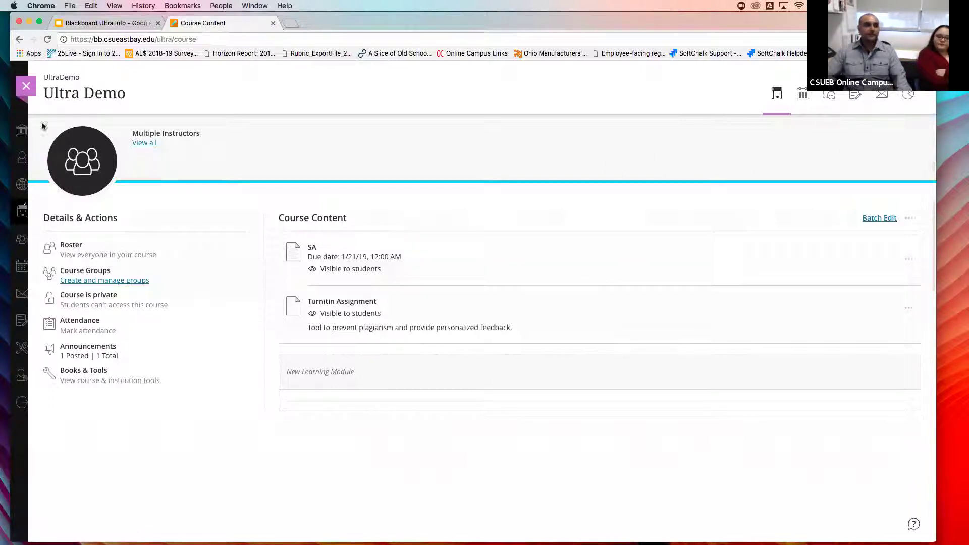
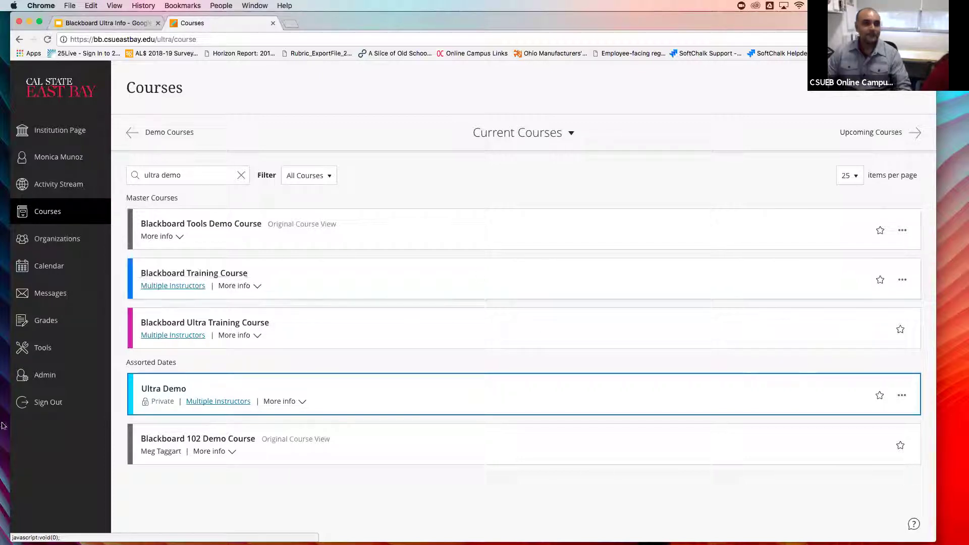
left_click(43, 376)
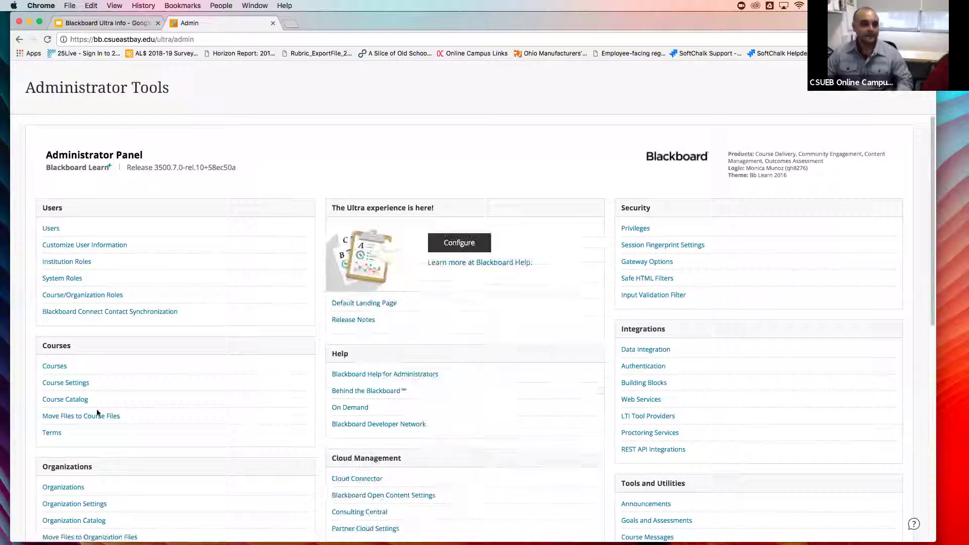
left_click(64, 367)
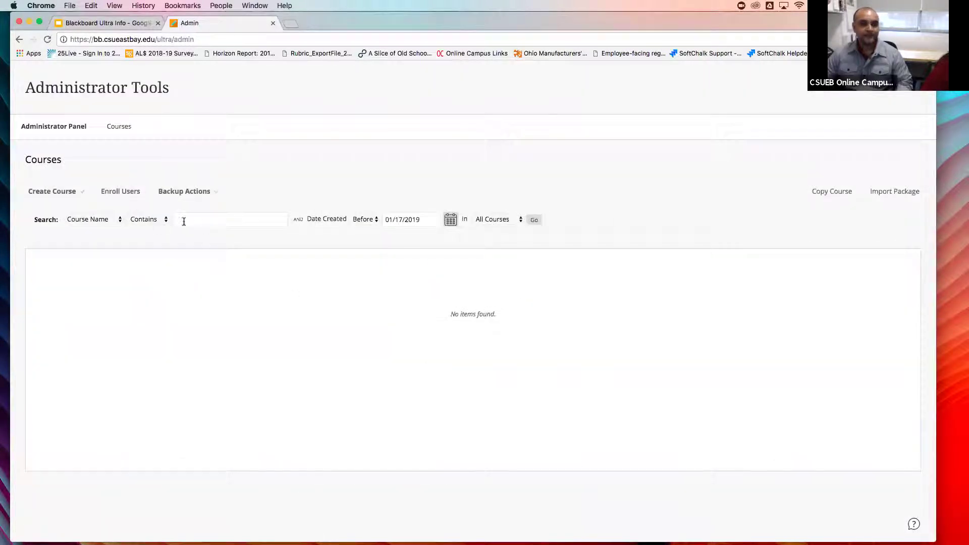
left_click(108, 219)
left_click(108, 210)
left_click(200, 216)
type("test_test")
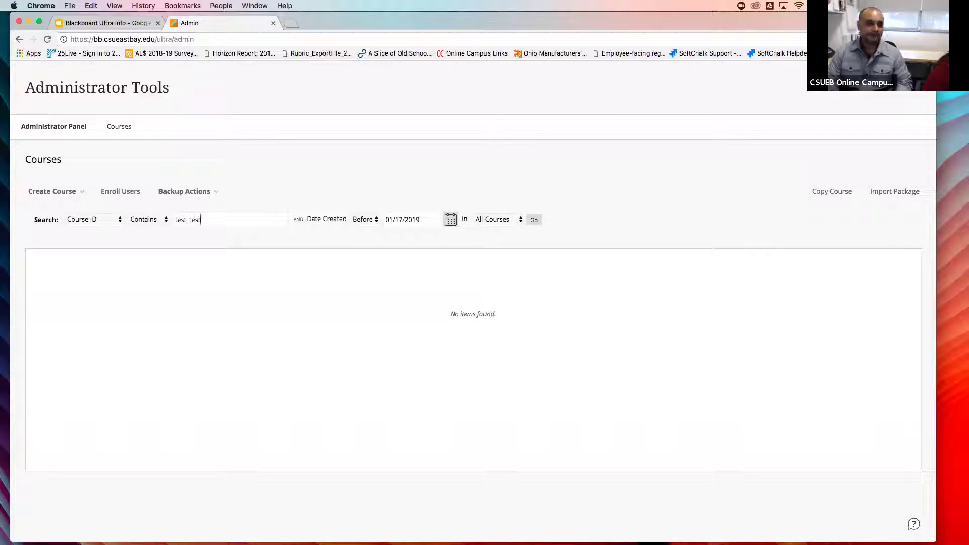
key("Return")
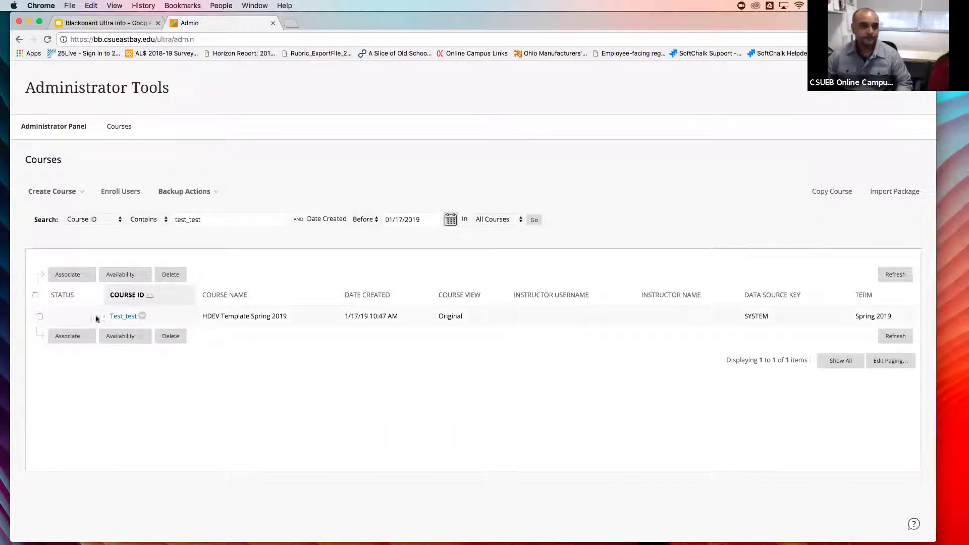
Look into the Test_test course, return to the administrator course list and try to make the course unavailable there
left_click(135, 318)
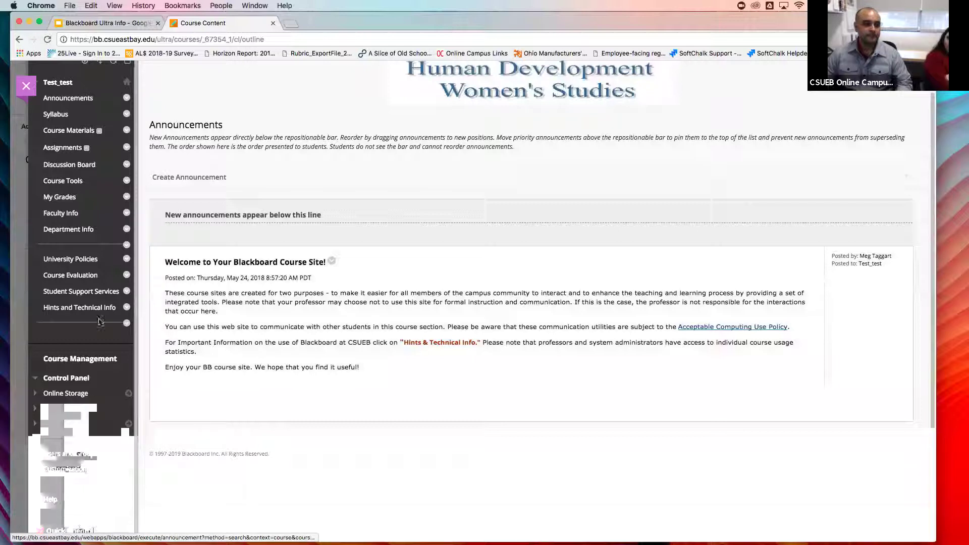
scroll(96, 267, "up", 1)
left_click(26, 85)
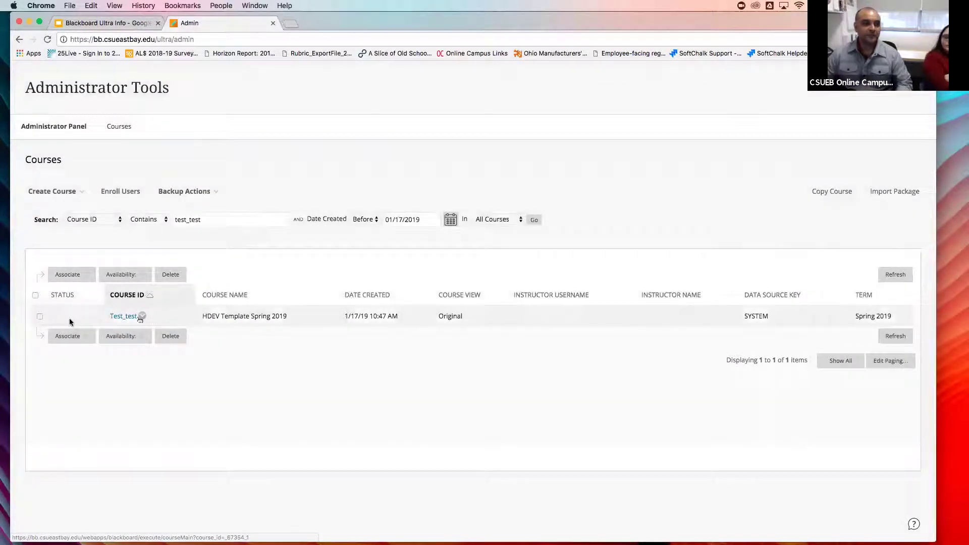
left_click(39, 317)
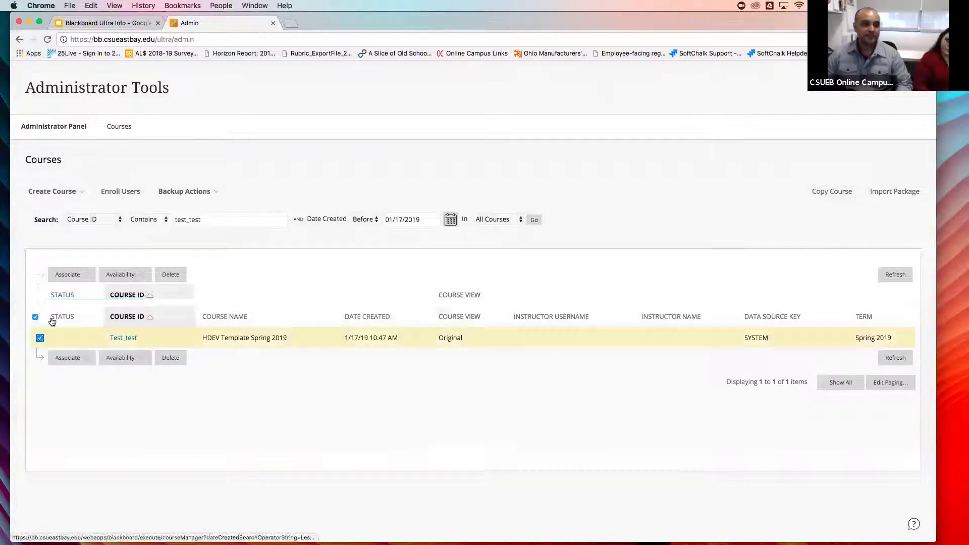
left_click(121, 358)
left_click(134, 388)
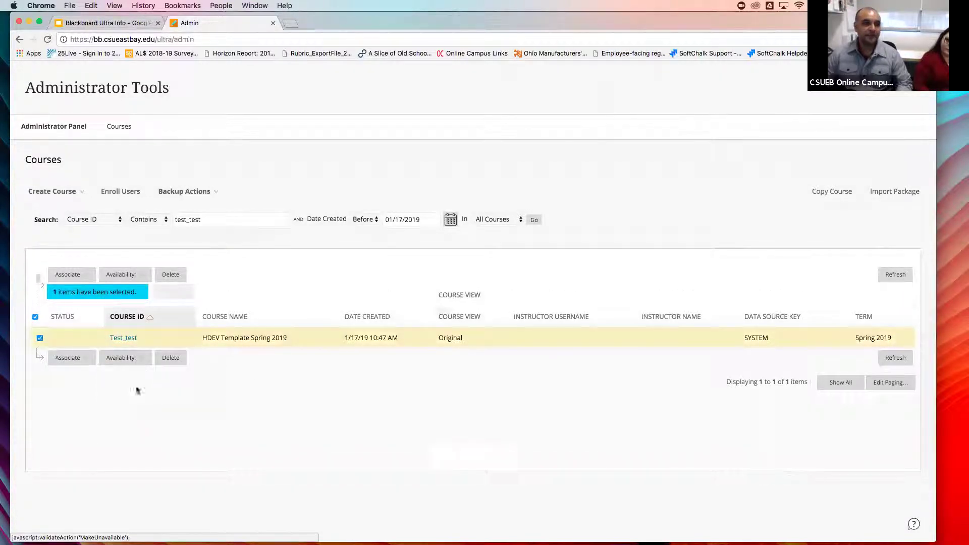
Set Make Course Available to No in the Test_test course's properties, submit the change and dismiss the notice
left_click(124, 317)
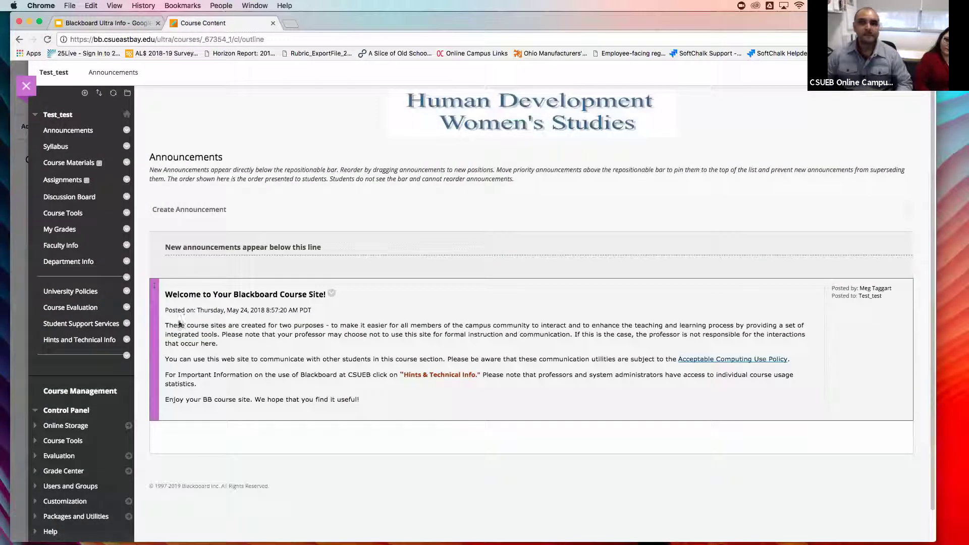
scroll(111, 470, "down", 1)
left_click(63, 469)
scroll(69, 468, "down", 2)
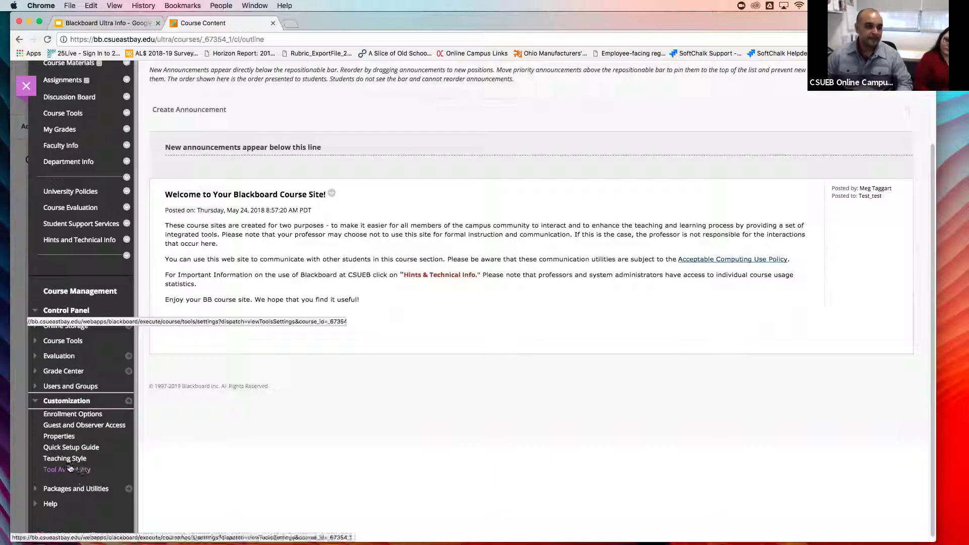
left_click(59, 436)
scroll(267, 399, "down", 3)
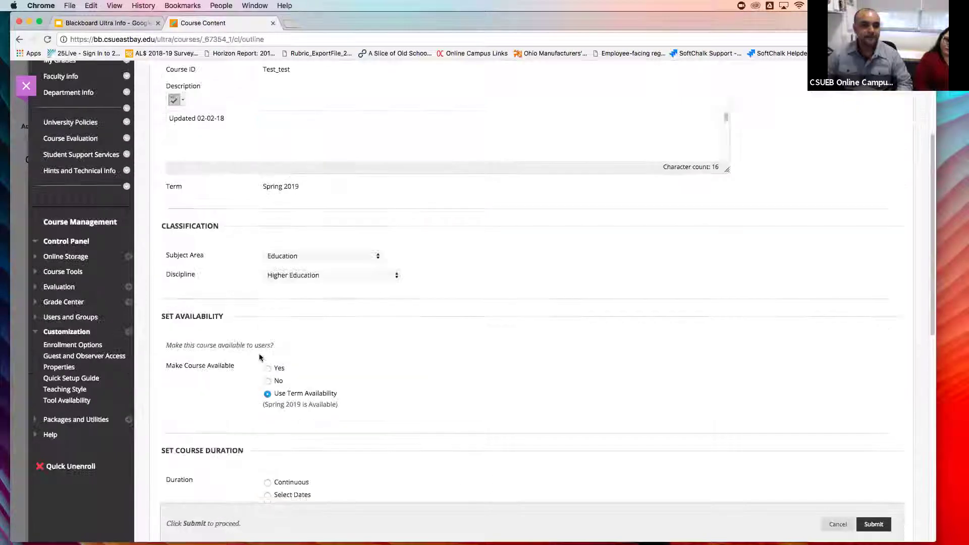
left_click(268, 381)
scroll(457, 389, "down", 2)
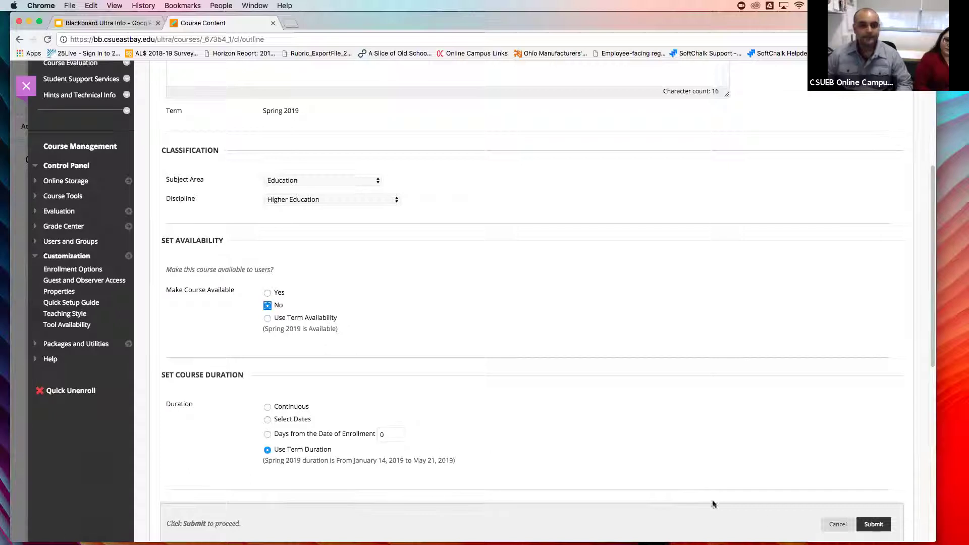
left_click(873, 525)
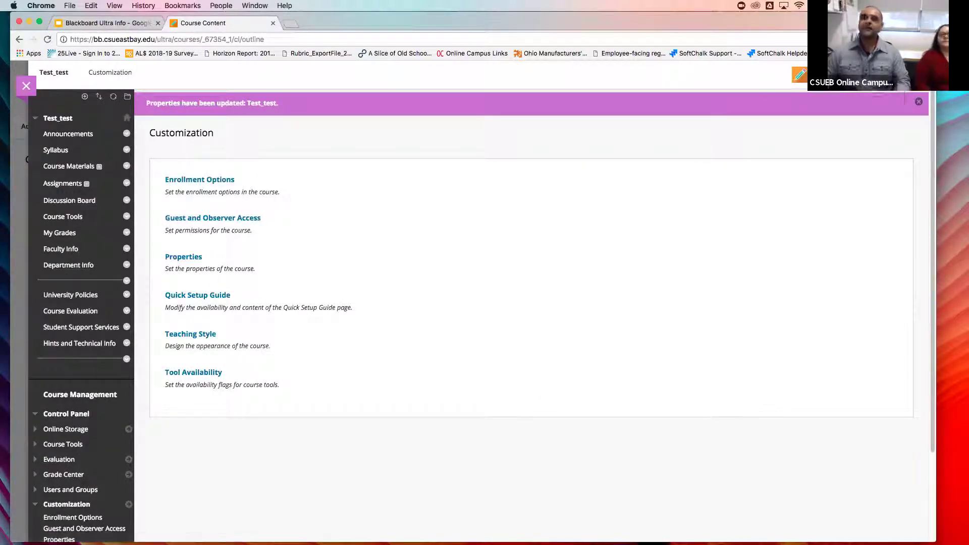
left_click(919, 101)
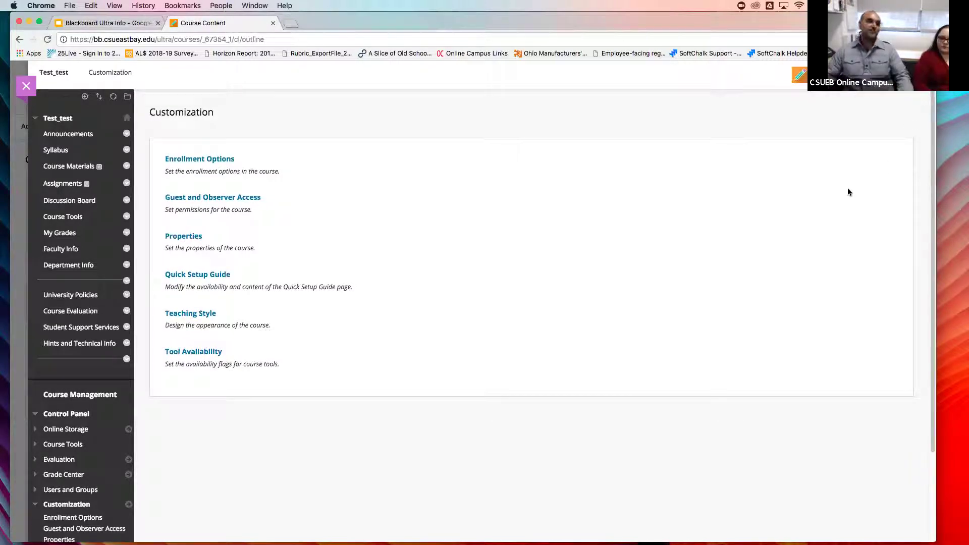
Convert the Test_test course to the Ultra Course View preview, filter the Courses list by test and acknowledge the conversion notice
left_click(800, 77)
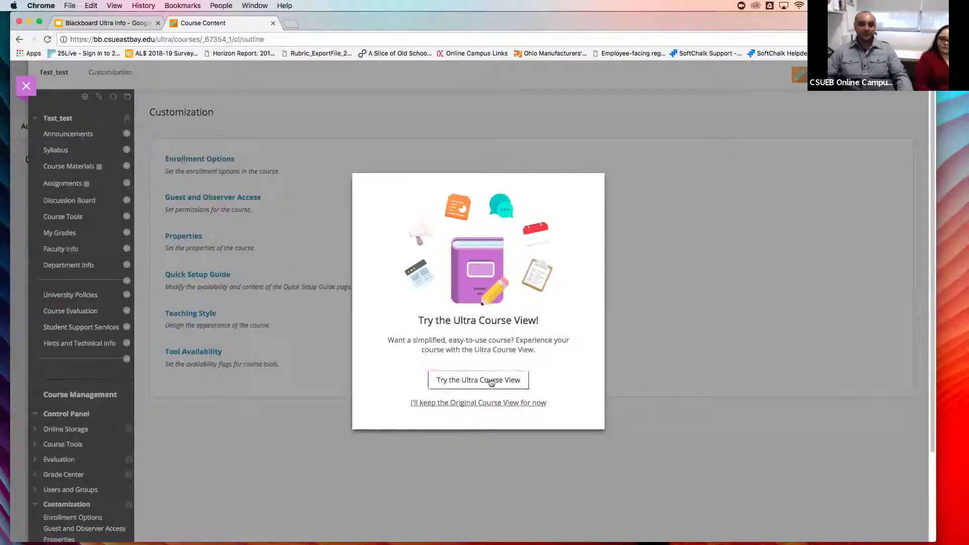
left_click(493, 381)
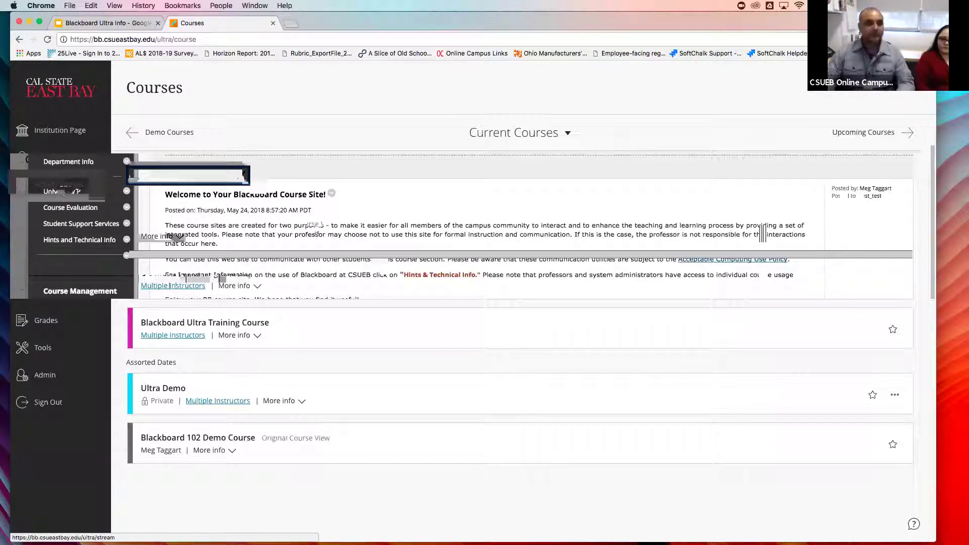
type("test")
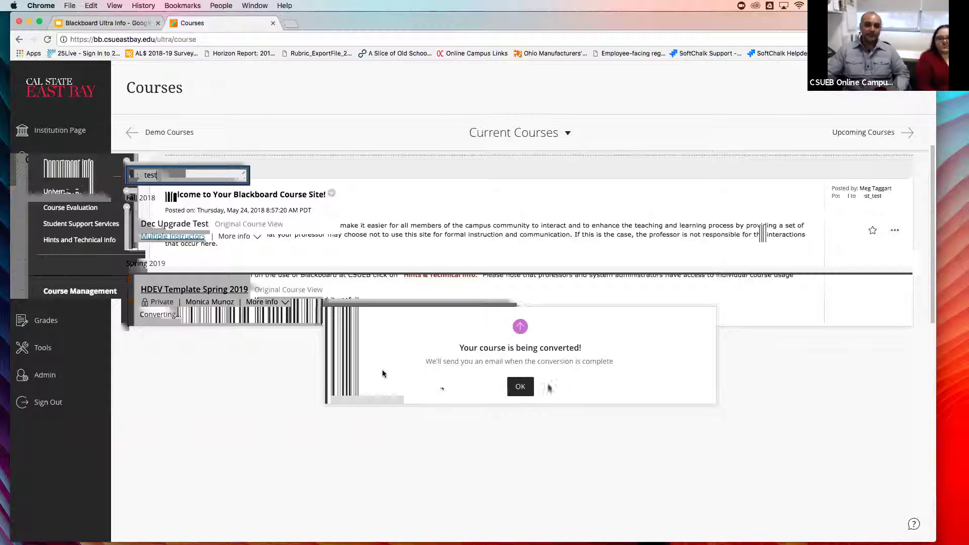
left_click(520, 387)
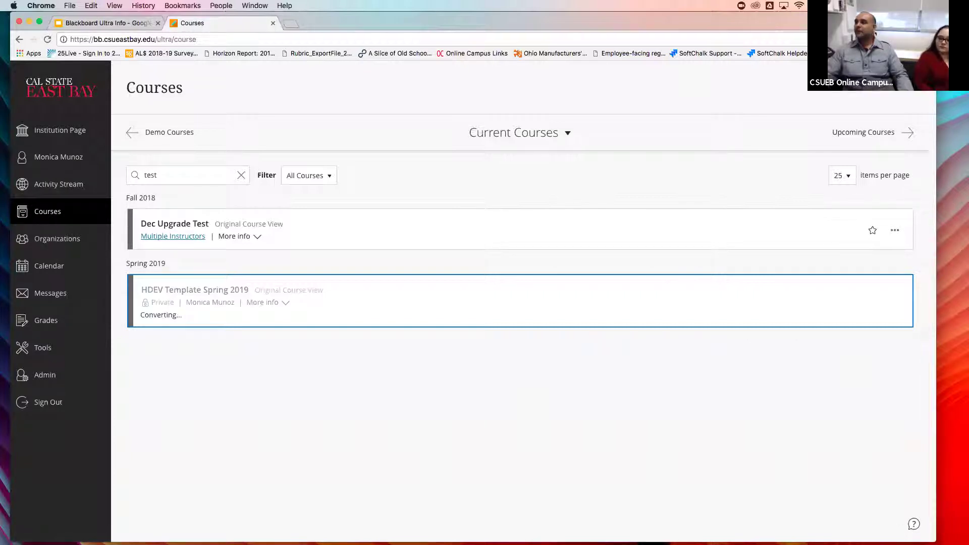
key("F11")
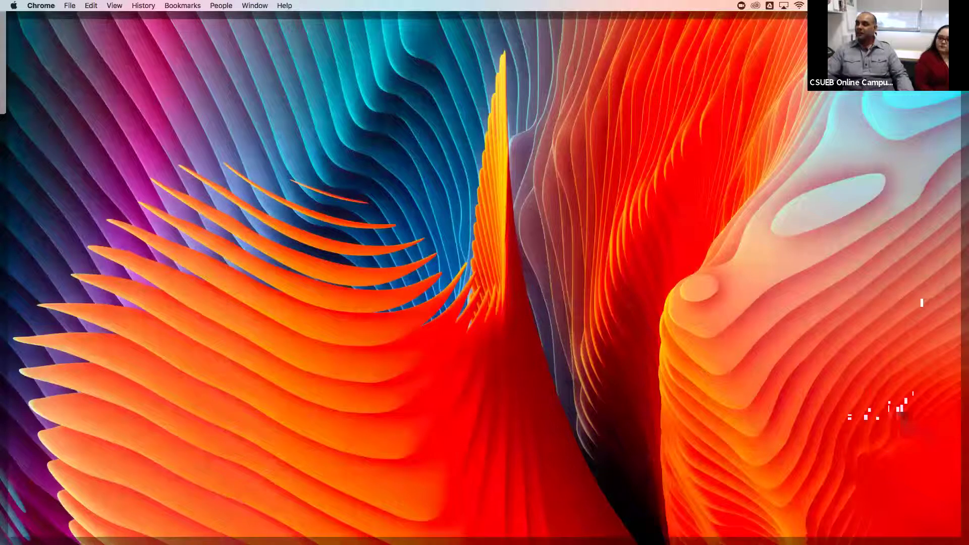
key("F11")
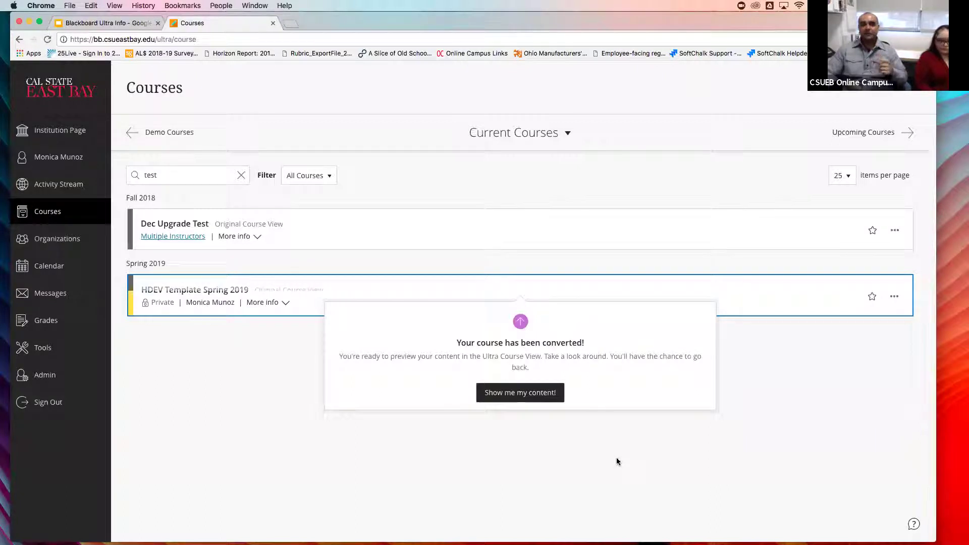
Dismiss the conversion notice, open HDEV Template Spring 2019 and examine its course content and the Ultra preview options
left_click(744, 406)
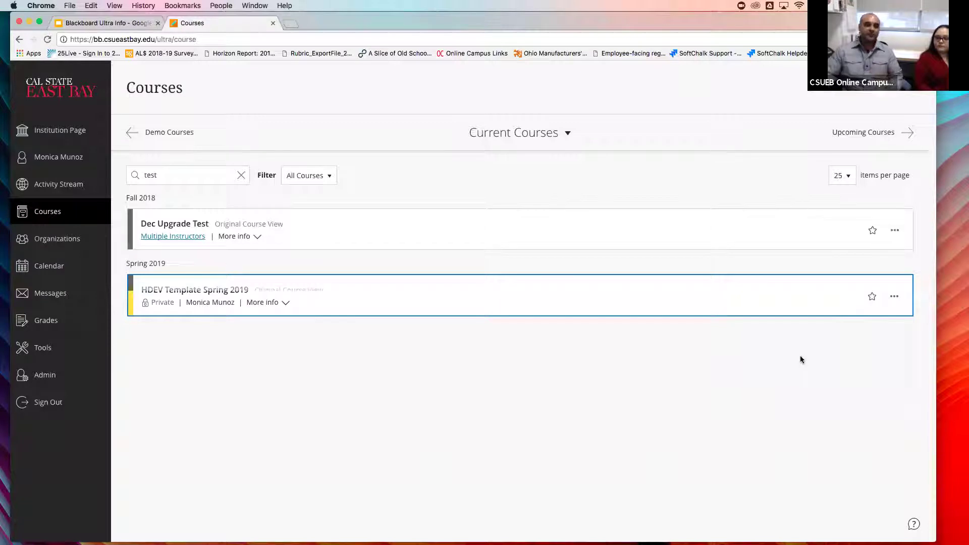
left_click(372, 292)
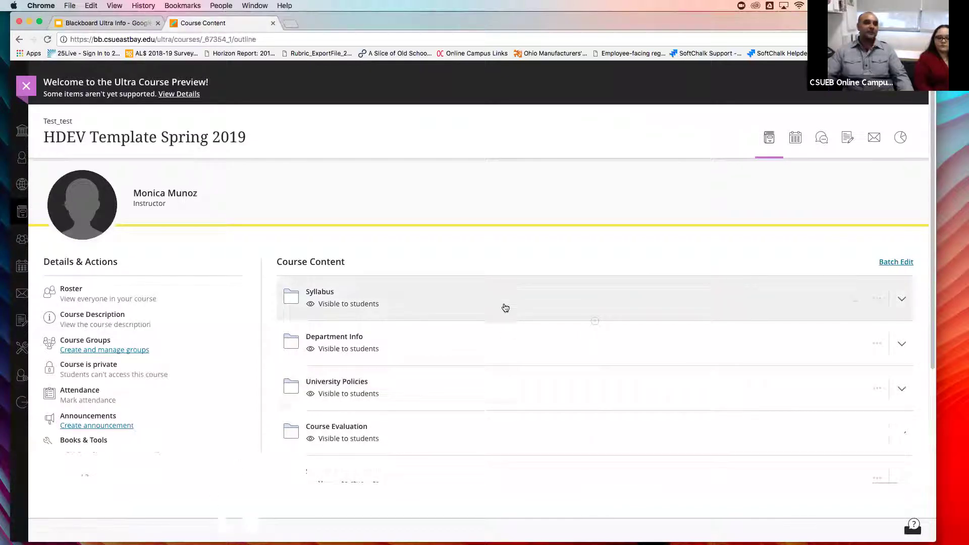
scroll(680, 334, "down", 3)
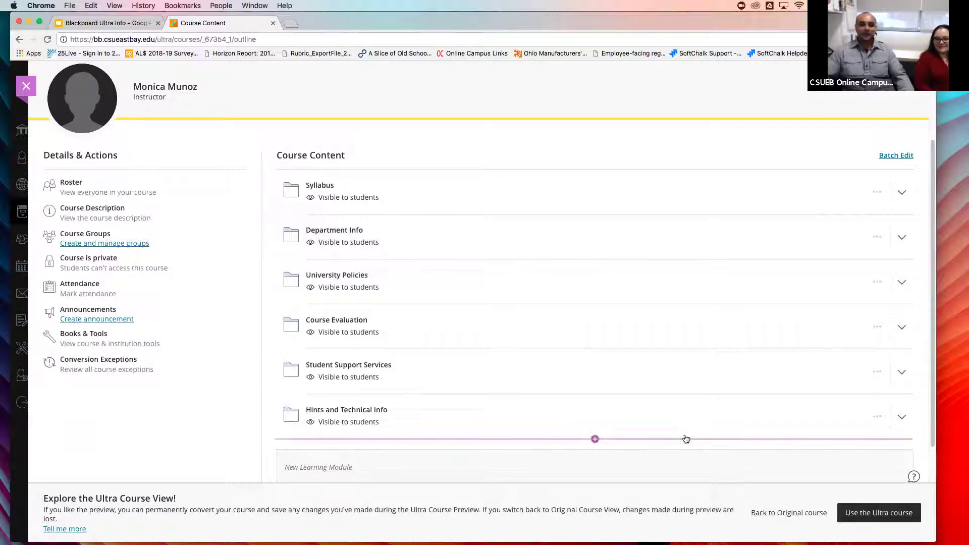
scroll(682, 442, "up", 3)
scroll(672, 445, "down", 2)
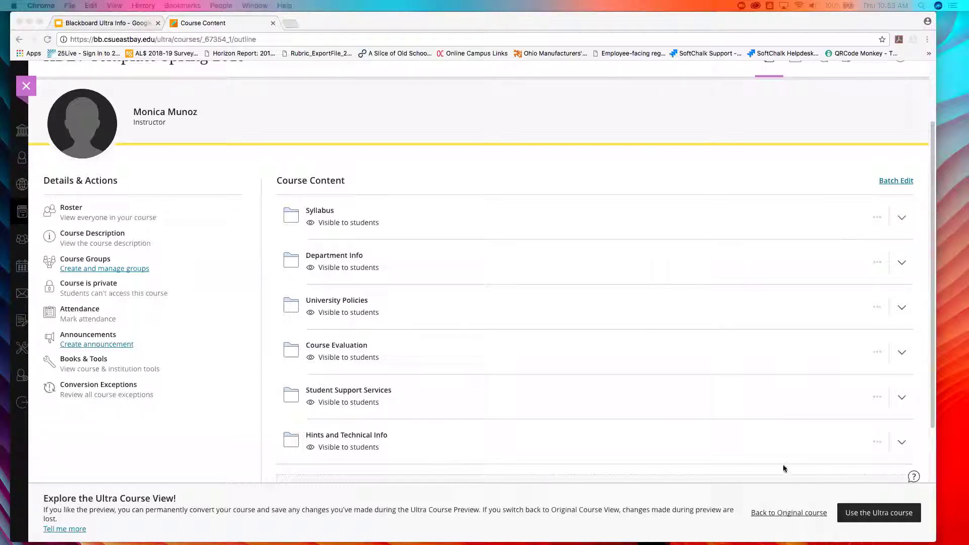
scroll(774, 454, "down", 1)
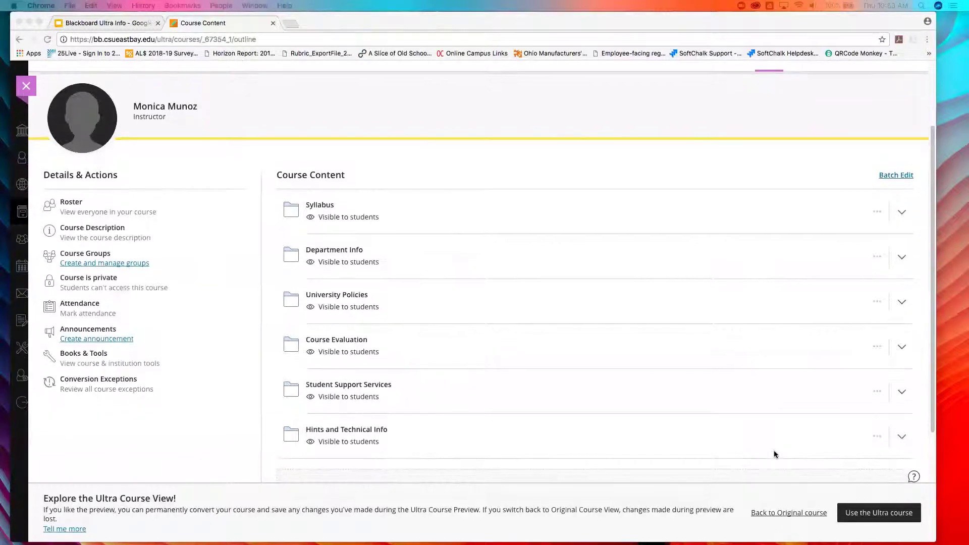
scroll(774, 453, "down", 2)
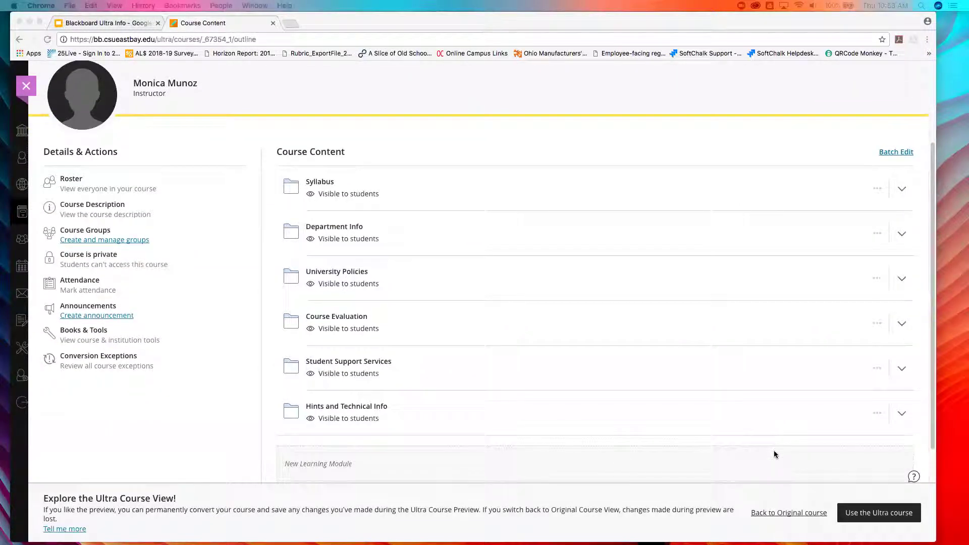
scroll(777, 454, "down", 2)
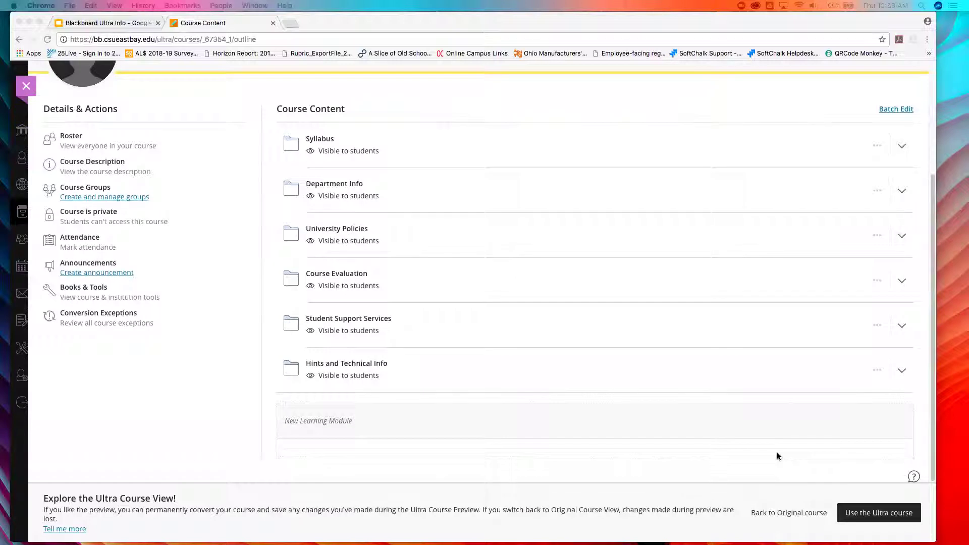
scroll(777, 452, "up", 4)
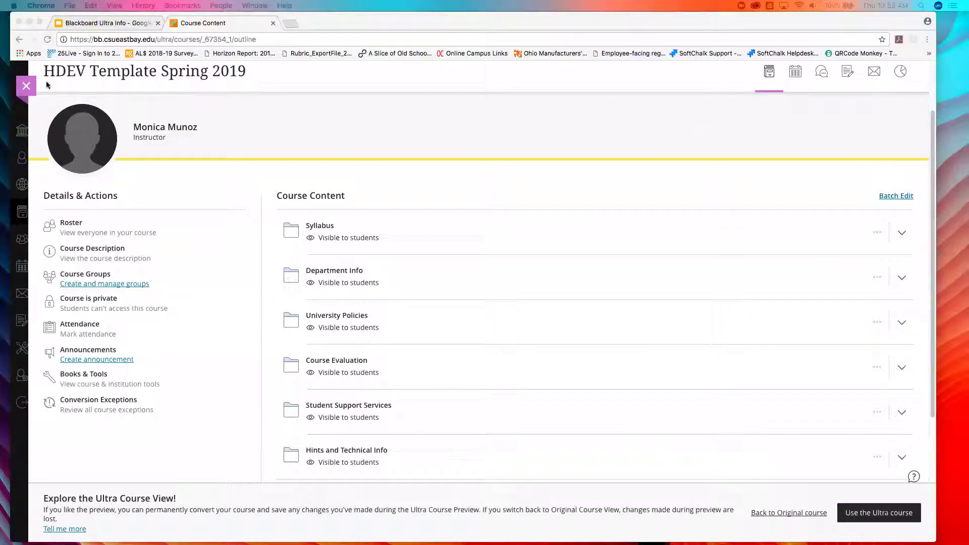
Close the HDEV Template Spring 2019 preview and display the term choices for the Courses list
left_click(31, 91)
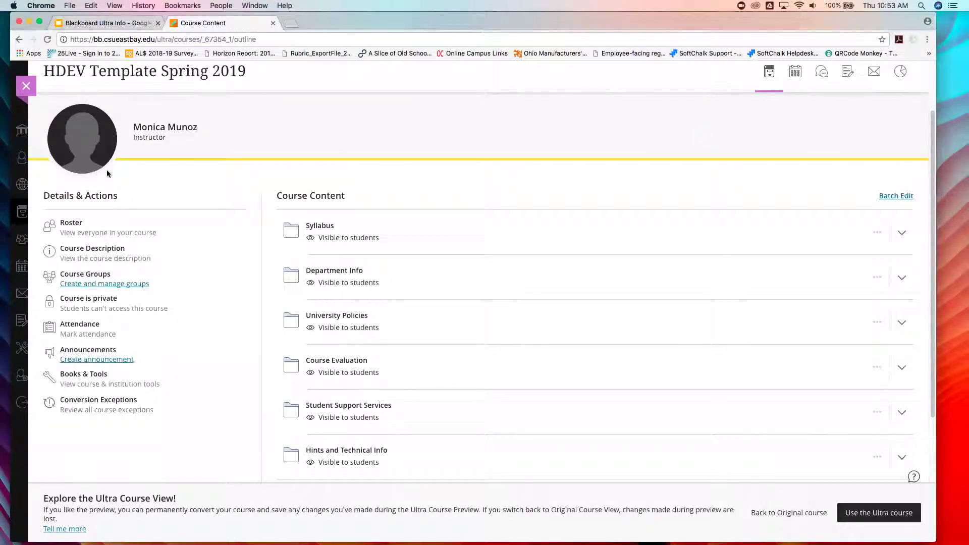
left_click(27, 84)
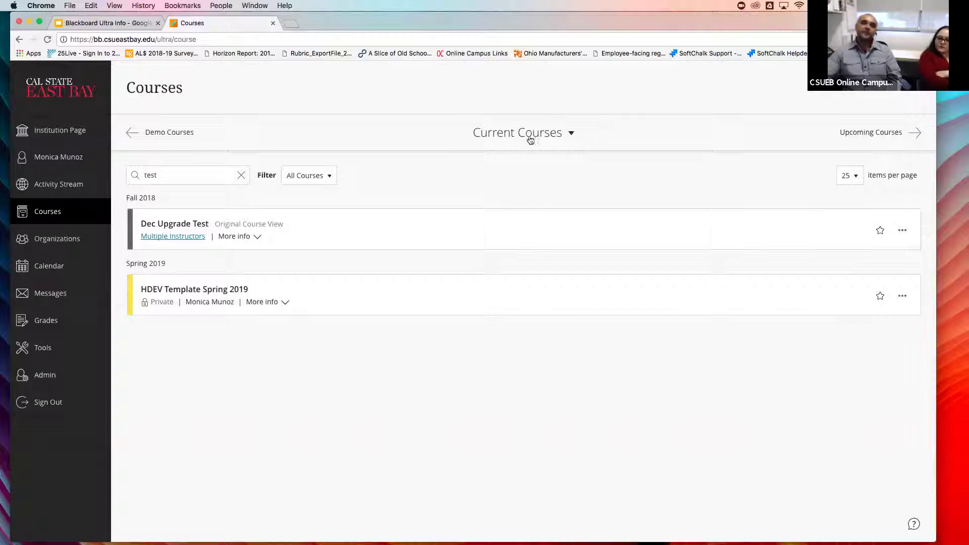
left_click(572, 134)
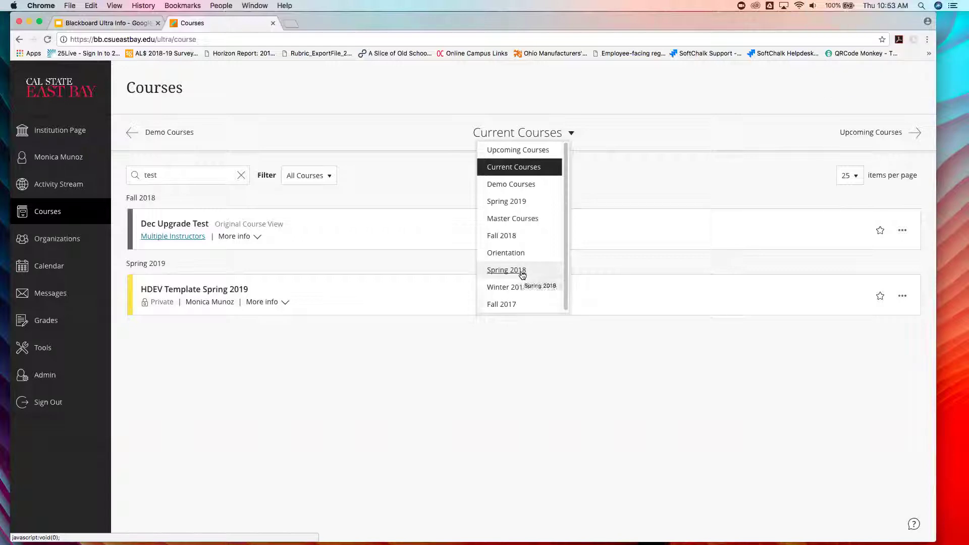
left_click(523, 345)
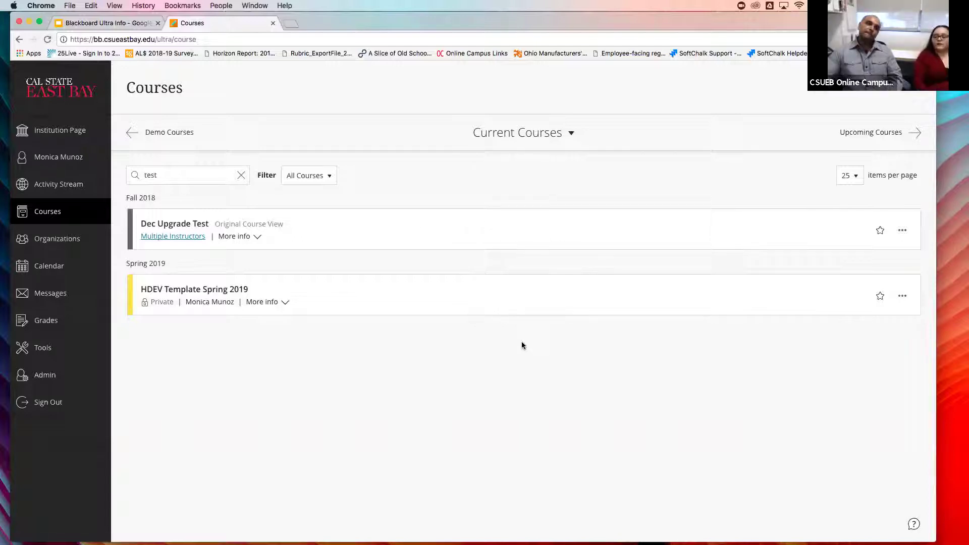
left_click(567, 134)
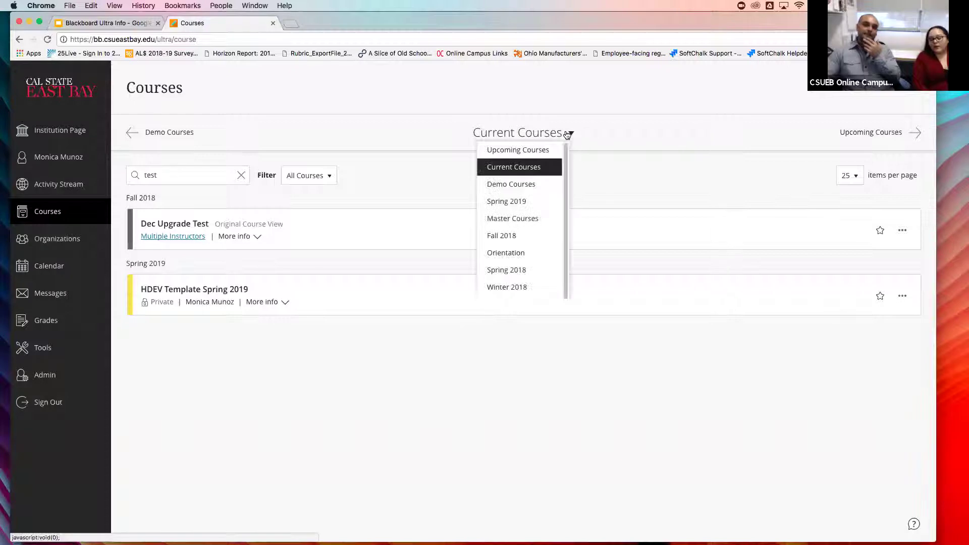
Review the term choices, move the Courses list back to Spring 2019, and return it to Current Courses
left_click(648, 121)
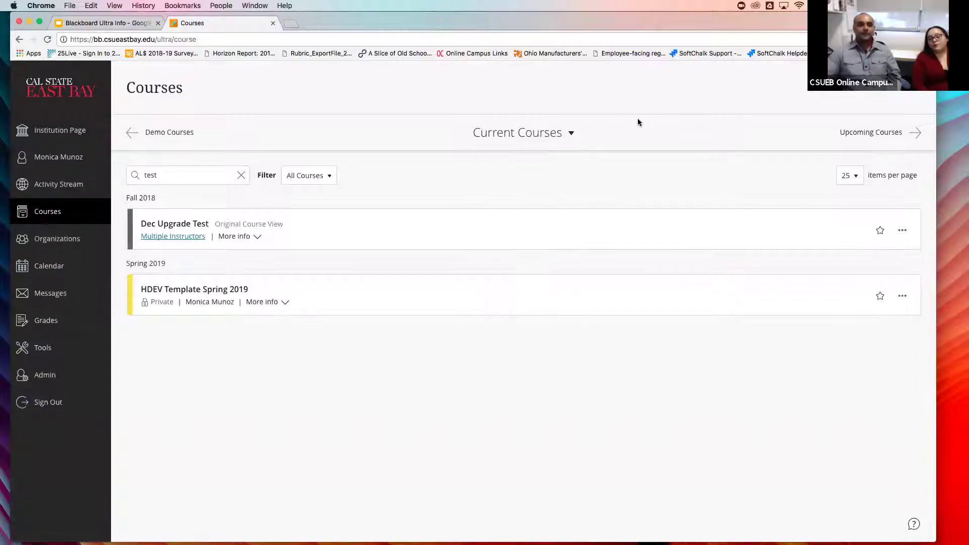
left_click(573, 134)
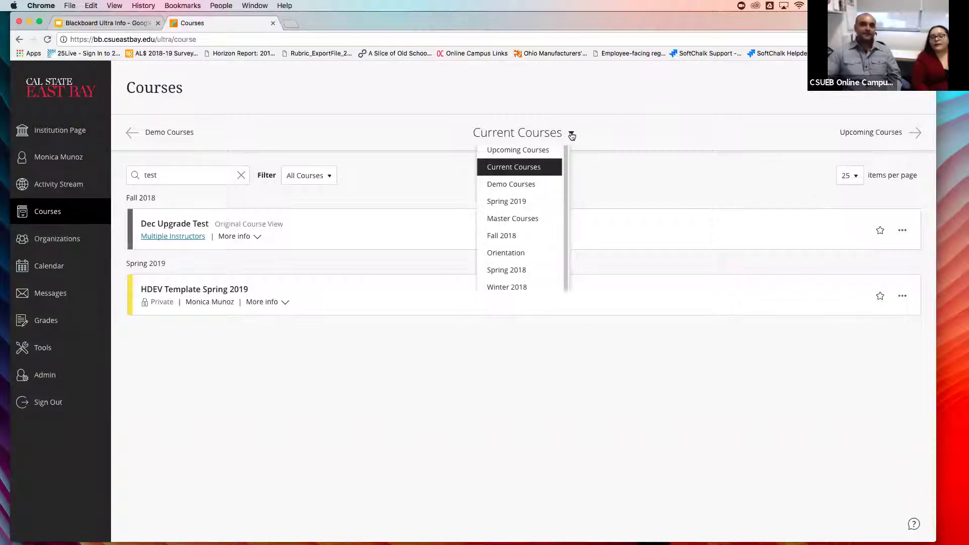
left_click(619, 129)
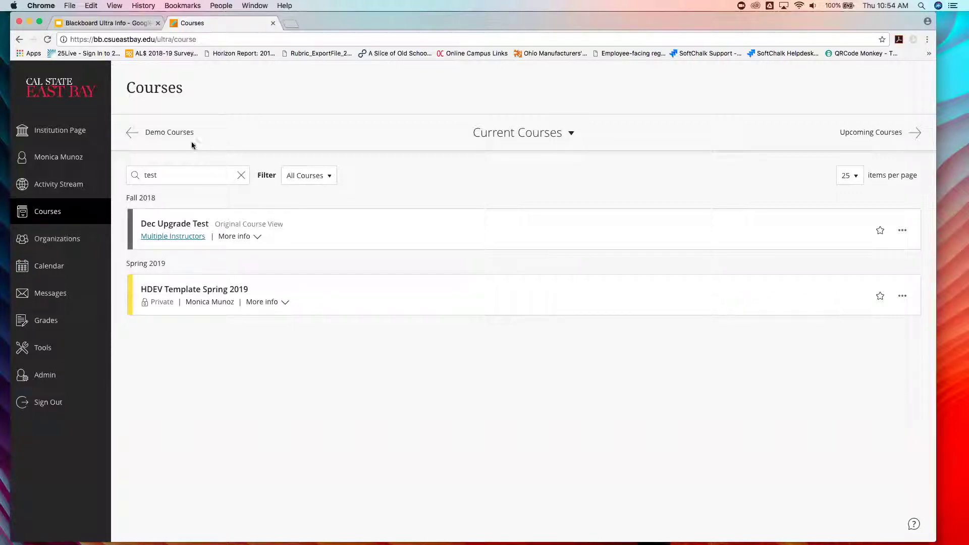
left_click(129, 134)
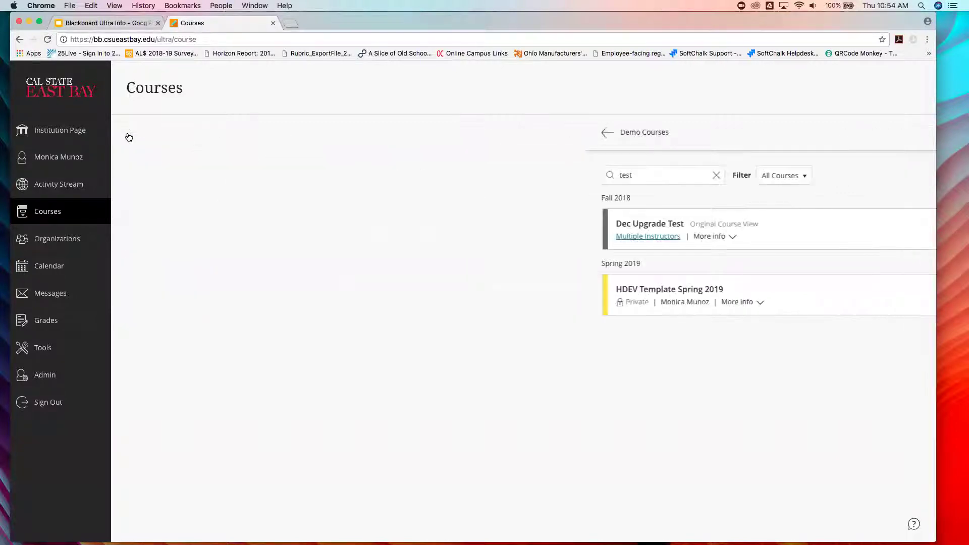
left_click(129, 135)
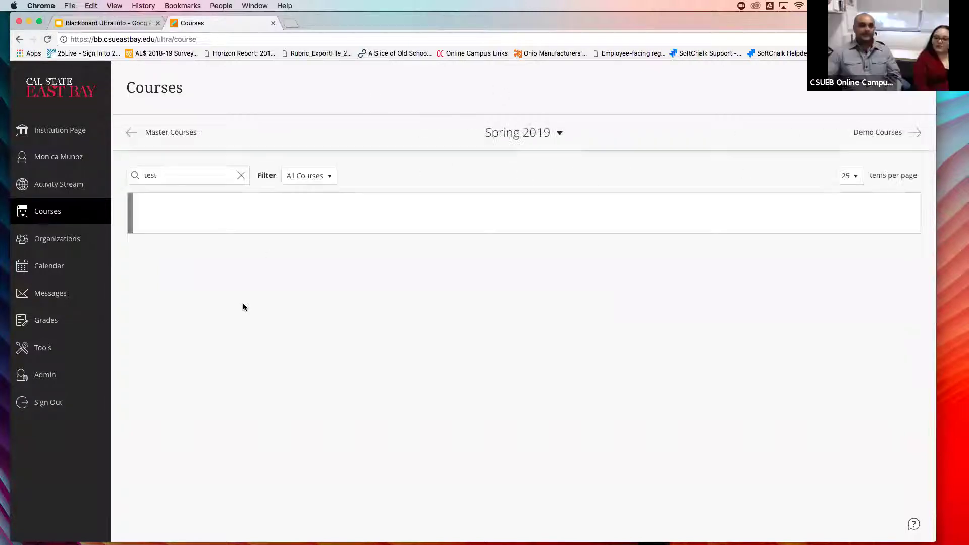
left_click(555, 132)
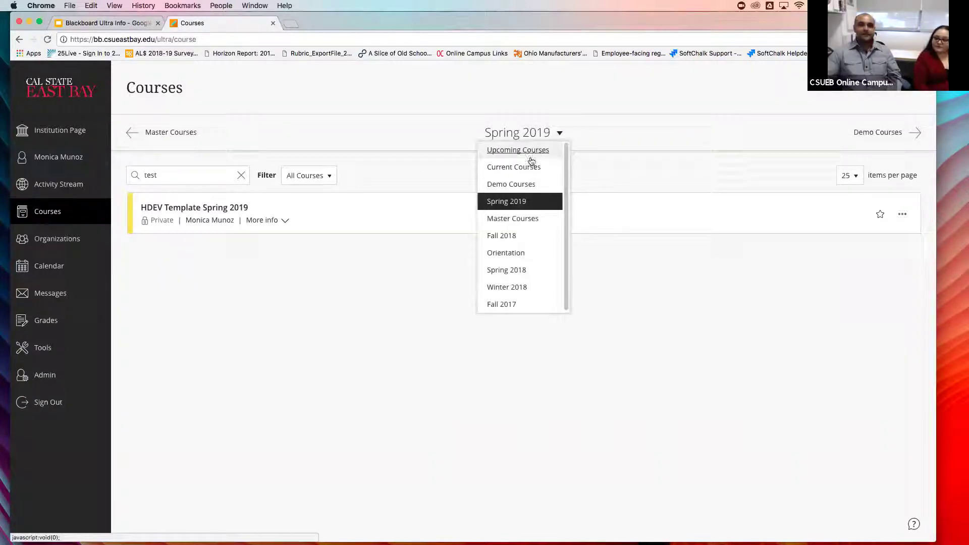
left_click(530, 167)
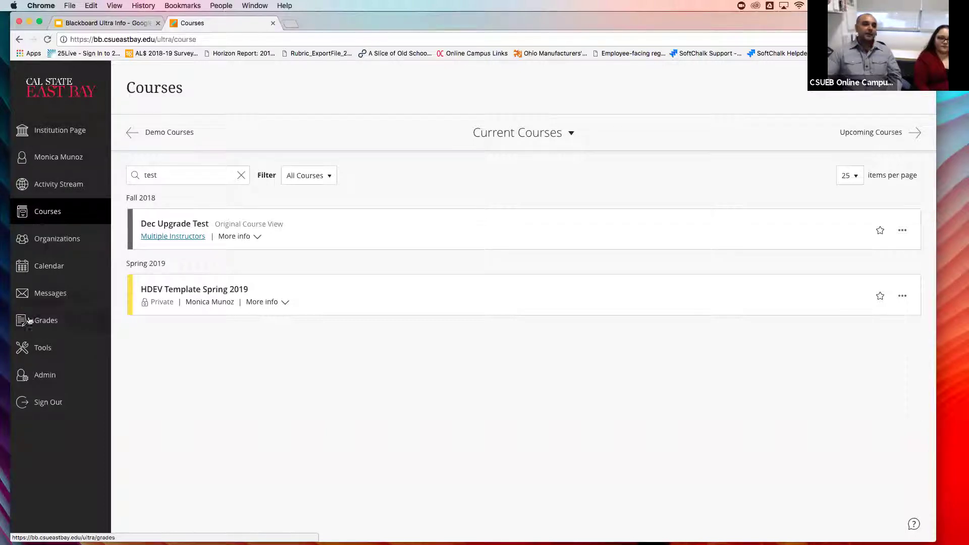
Show the Tools page, view the Quick Links page it offers and close that page
left_click(35, 349)
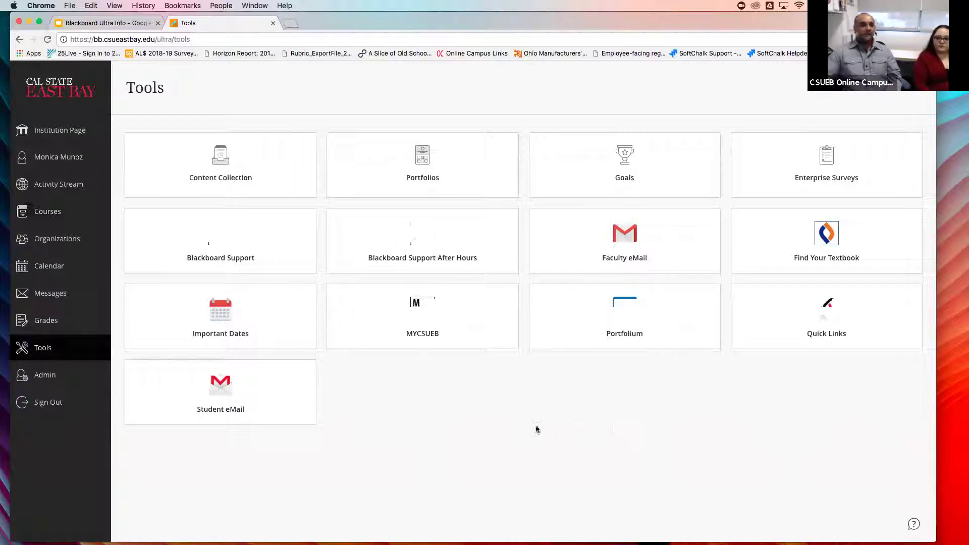
left_click(830, 334)
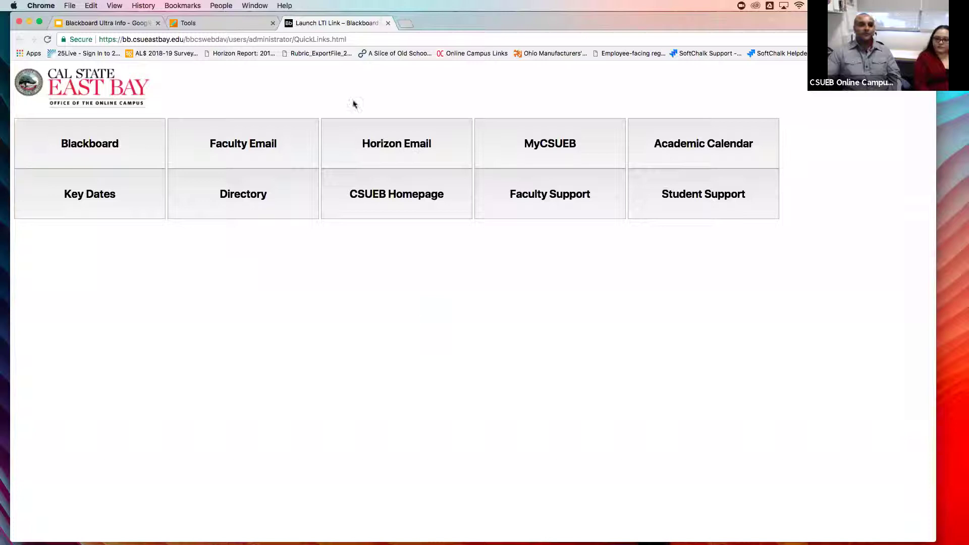
left_click(388, 23)
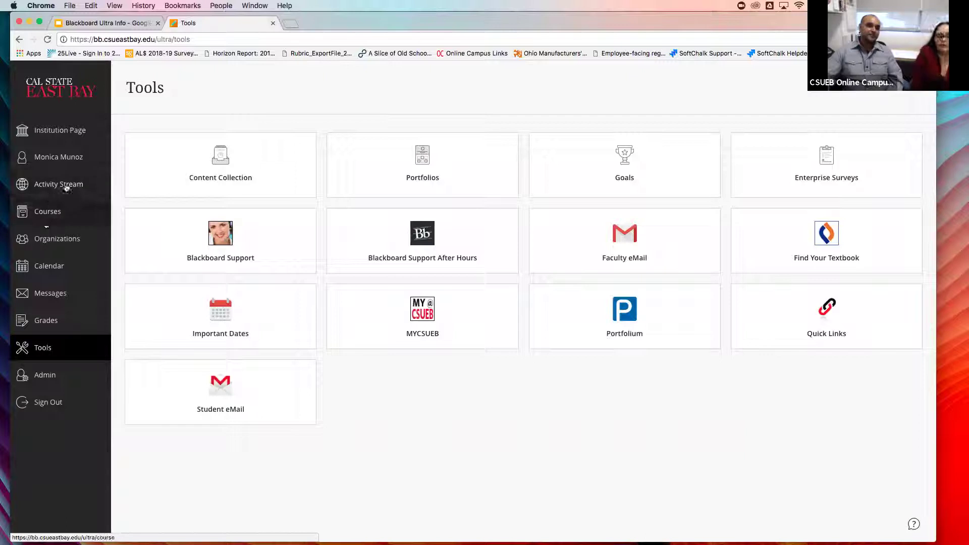
Switch to the Blackboard Ultra Info presentation in Google Slides and display the Major Feature Comparison slide
left_click(115, 22)
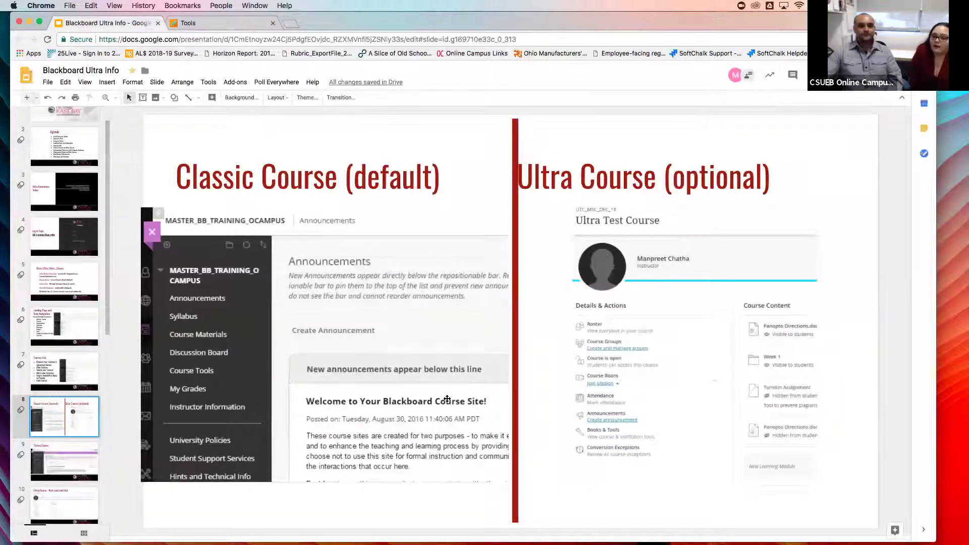
scroll(63, 432, "down", 3)
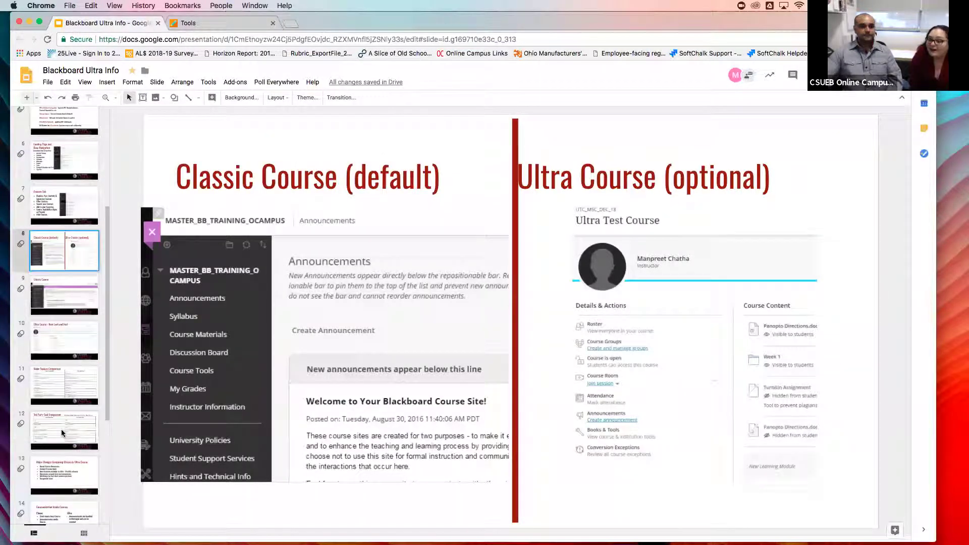
left_click(71, 397)
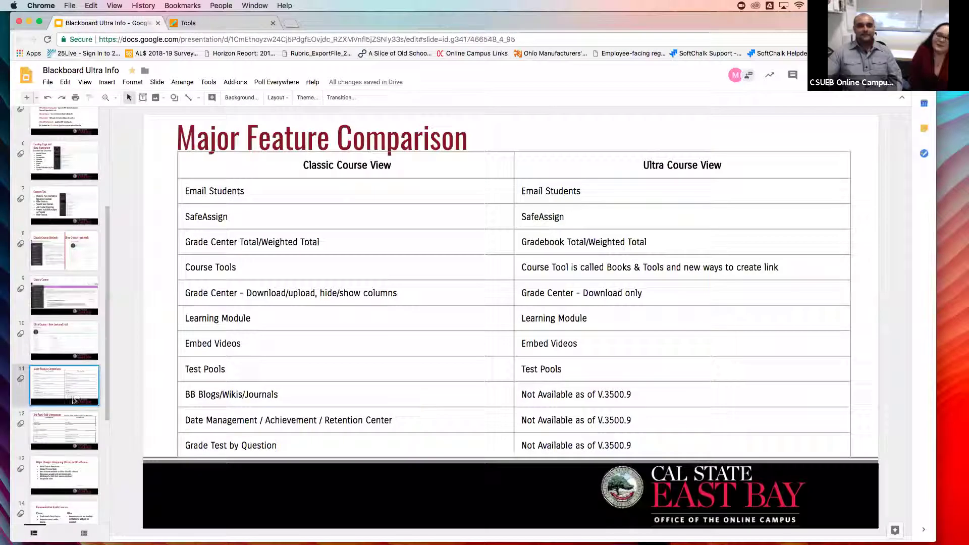